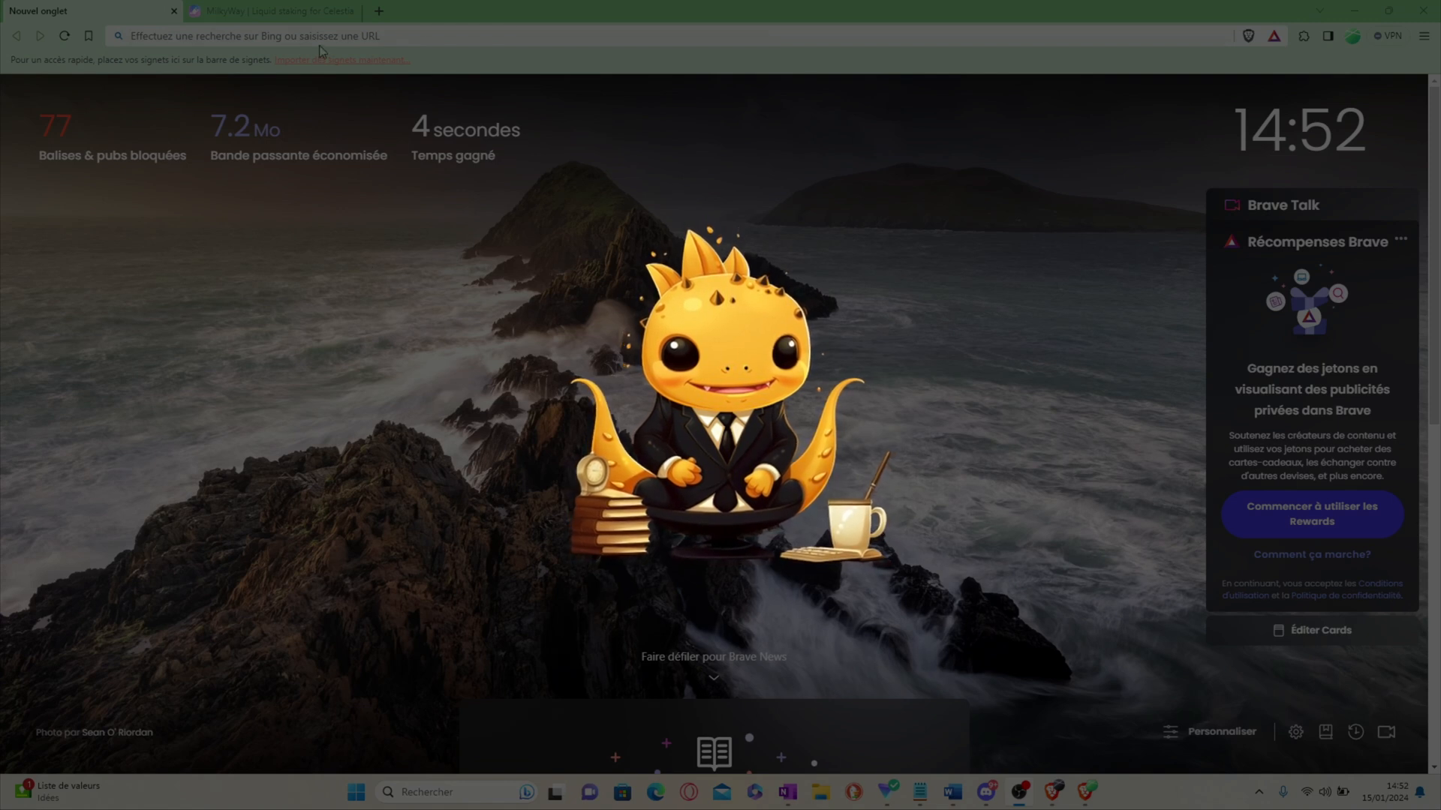
Step: Search for keplr and open the Keplr website's download page
{"action": "type", "text": "ke"}
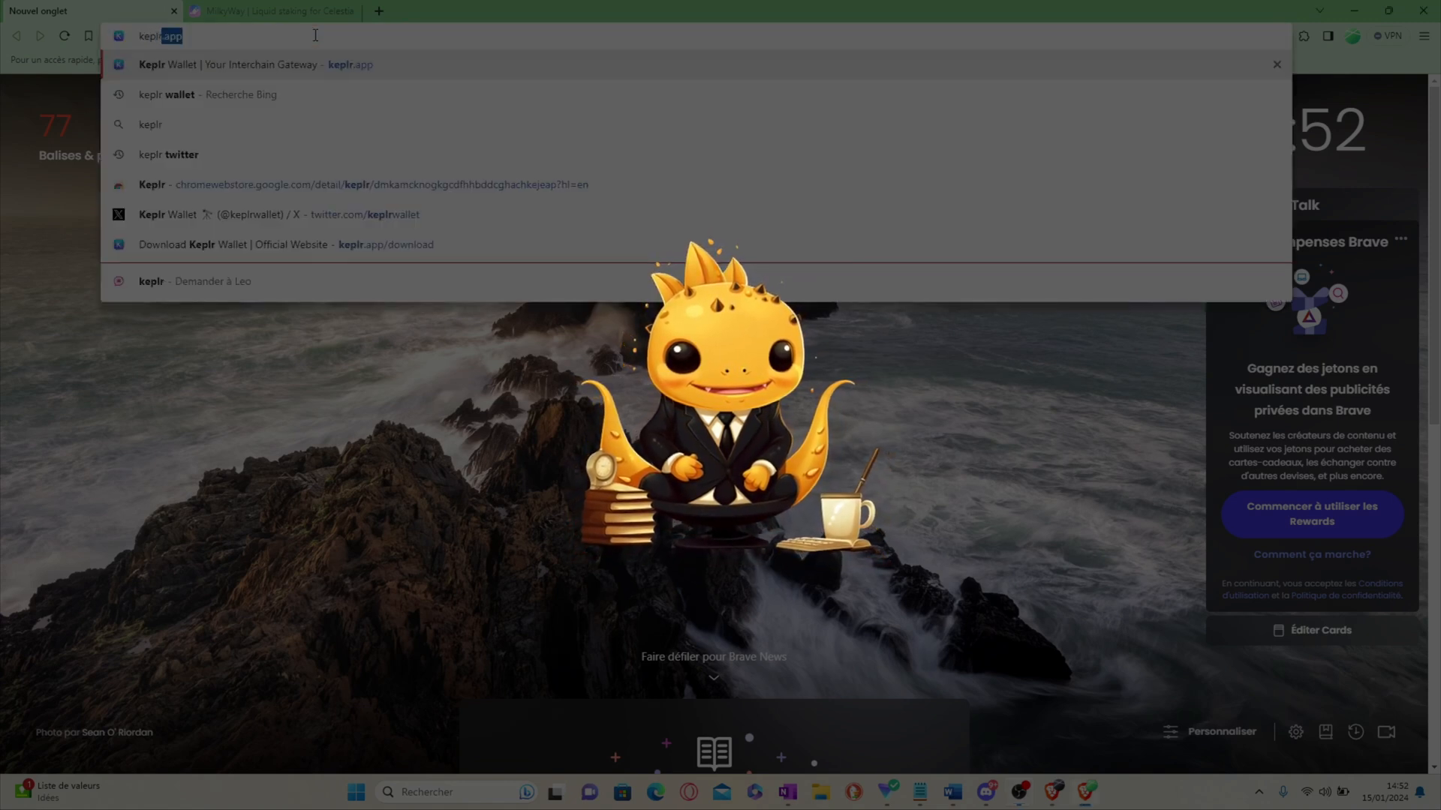
{"action": "type", "text": "plr"}
{"action": "key", "text": "Return"}
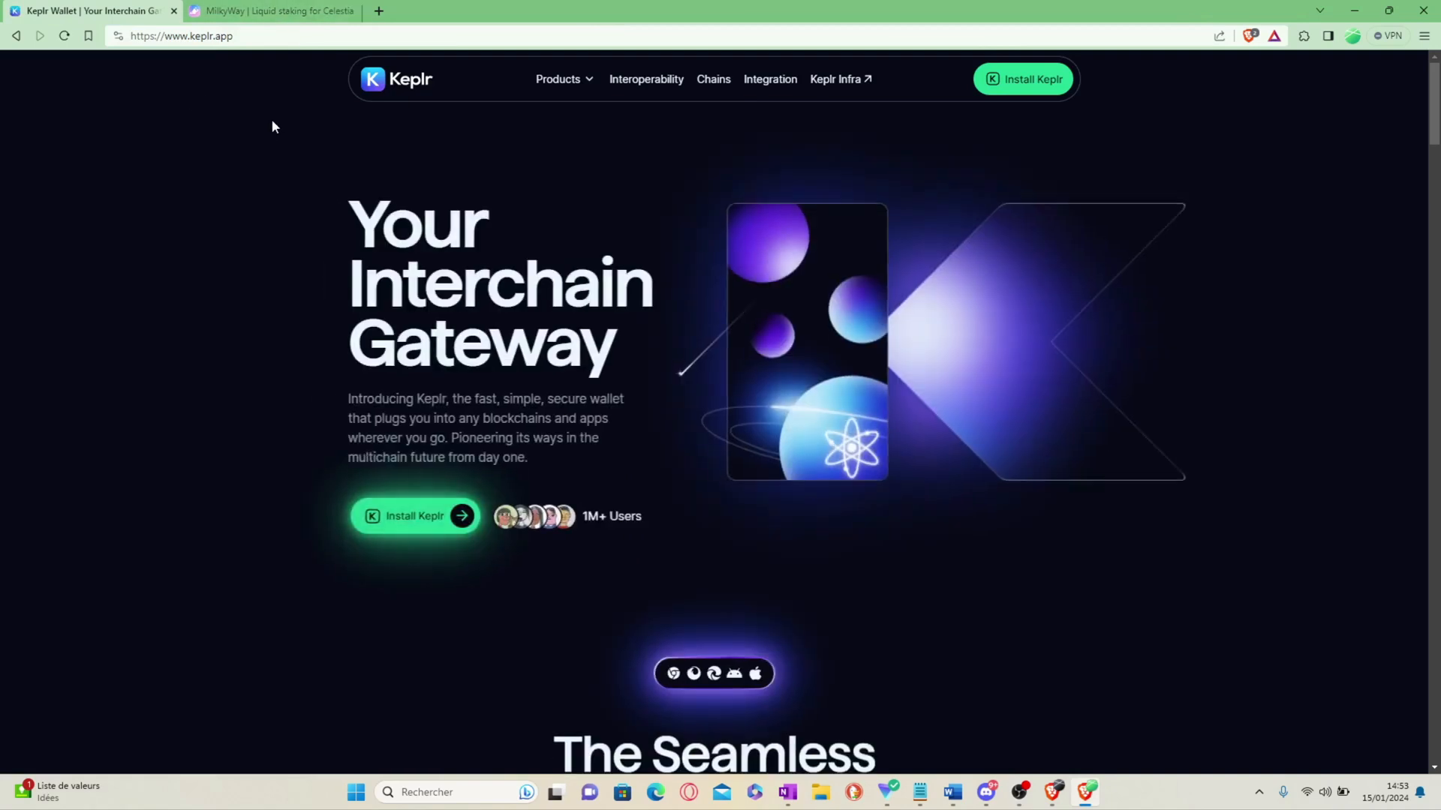
{"action": "left_click", "coordinate": [268, 37]}
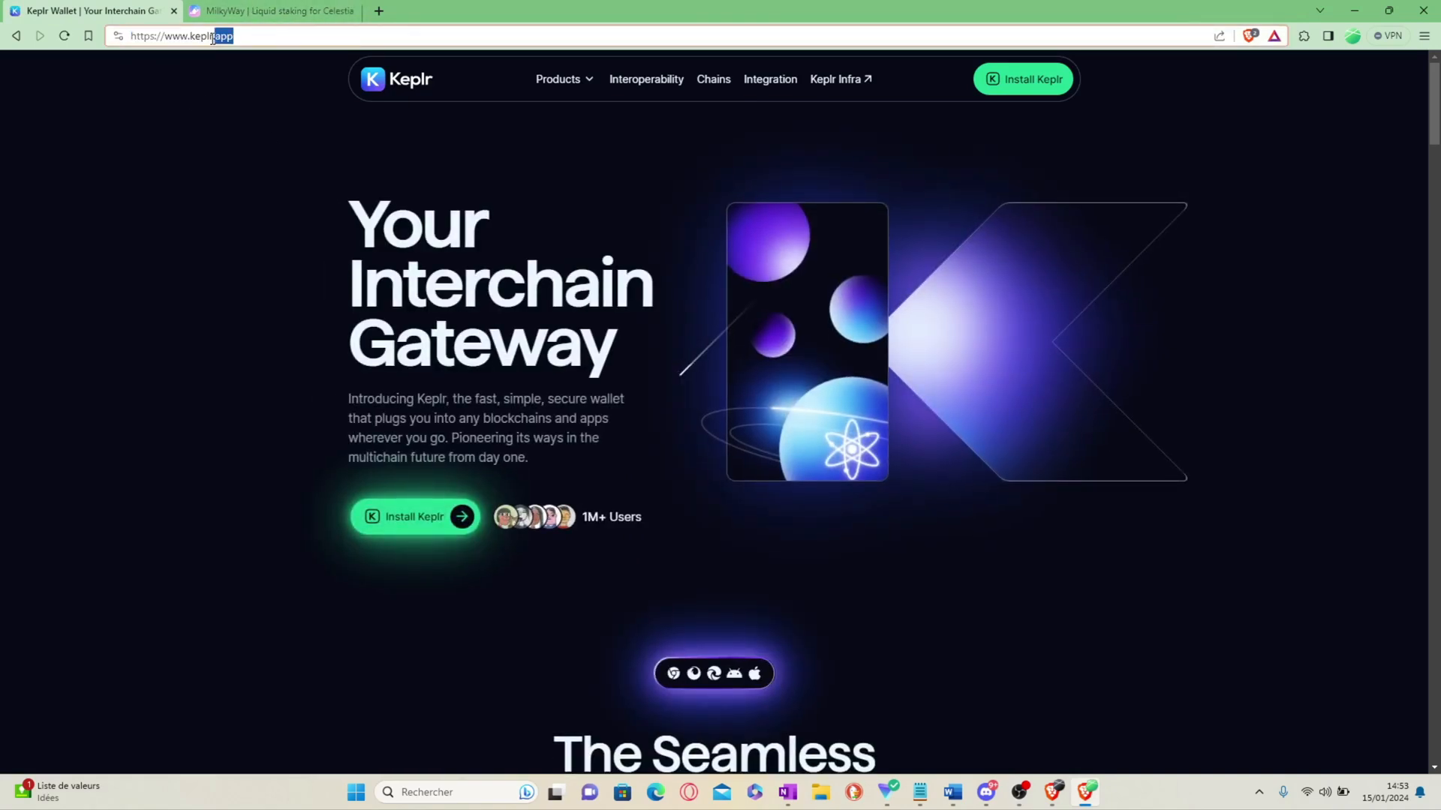
{"action": "left_click", "coordinate": [1021, 79]}
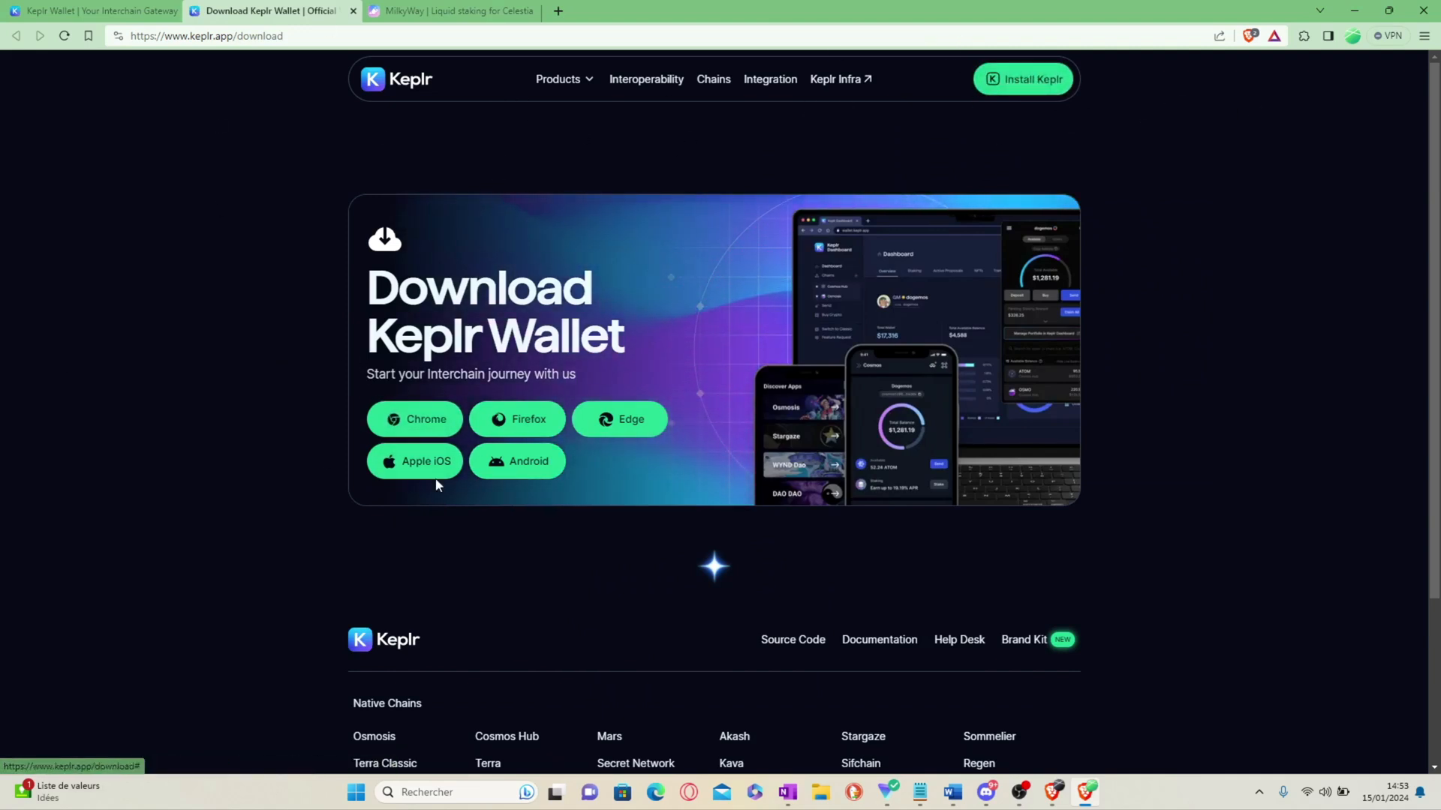
Step: Add the Keplr extension to the browser from its Chrome Web Store listing
{"action": "left_click", "coordinate": [415, 431]}
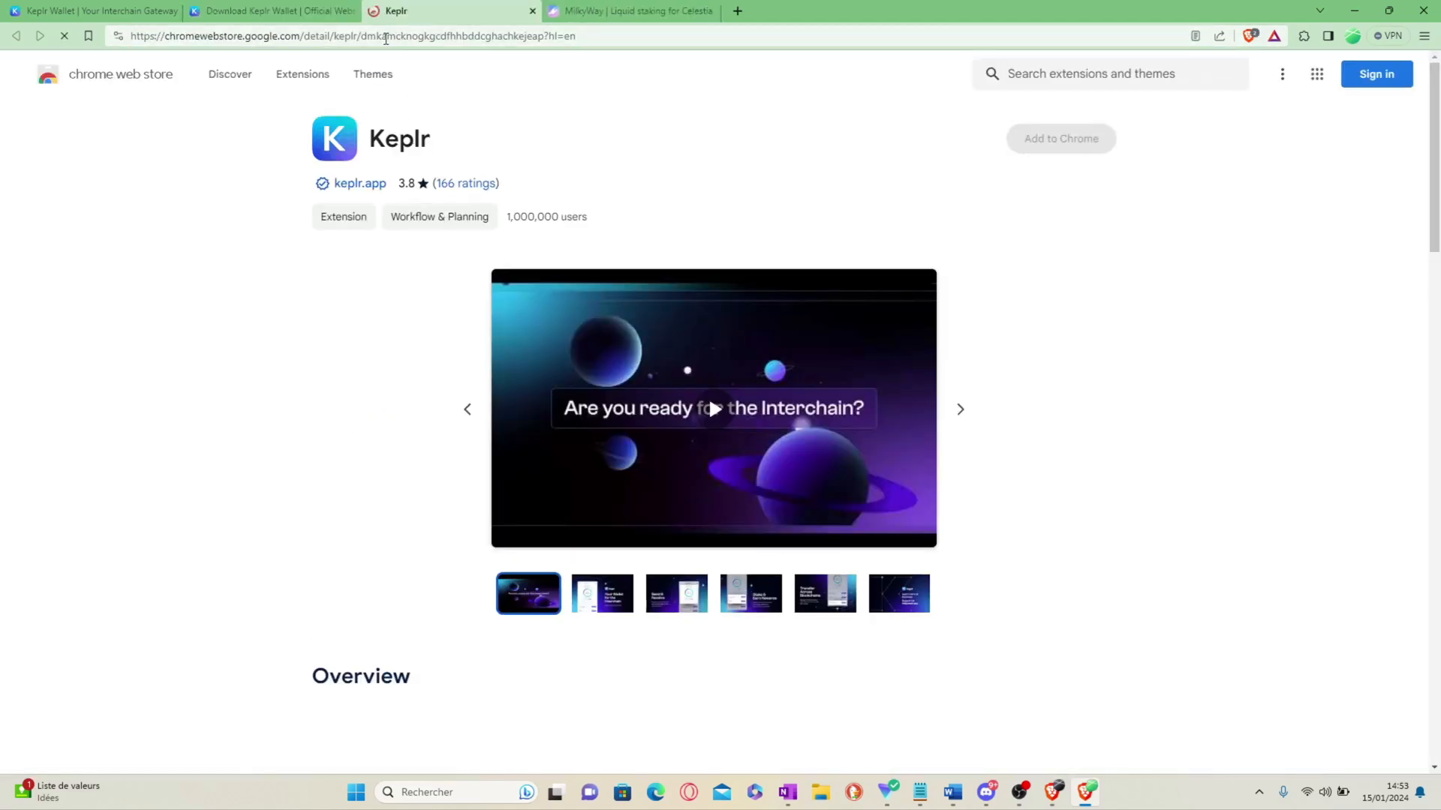
{"action": "left_click", "coordinate": [327, 12]}
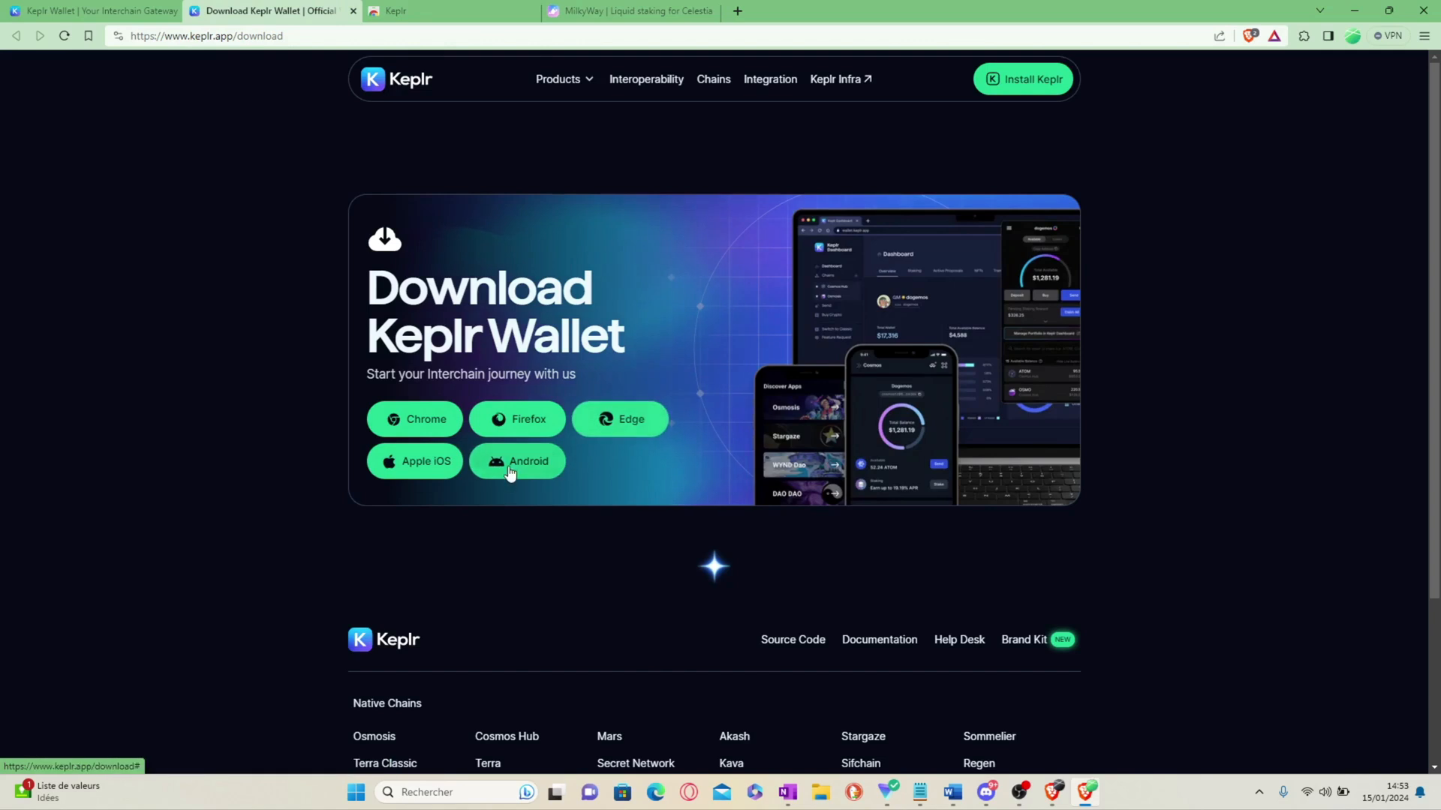
{"action": "left_click", "coordinate": [421, 11]}
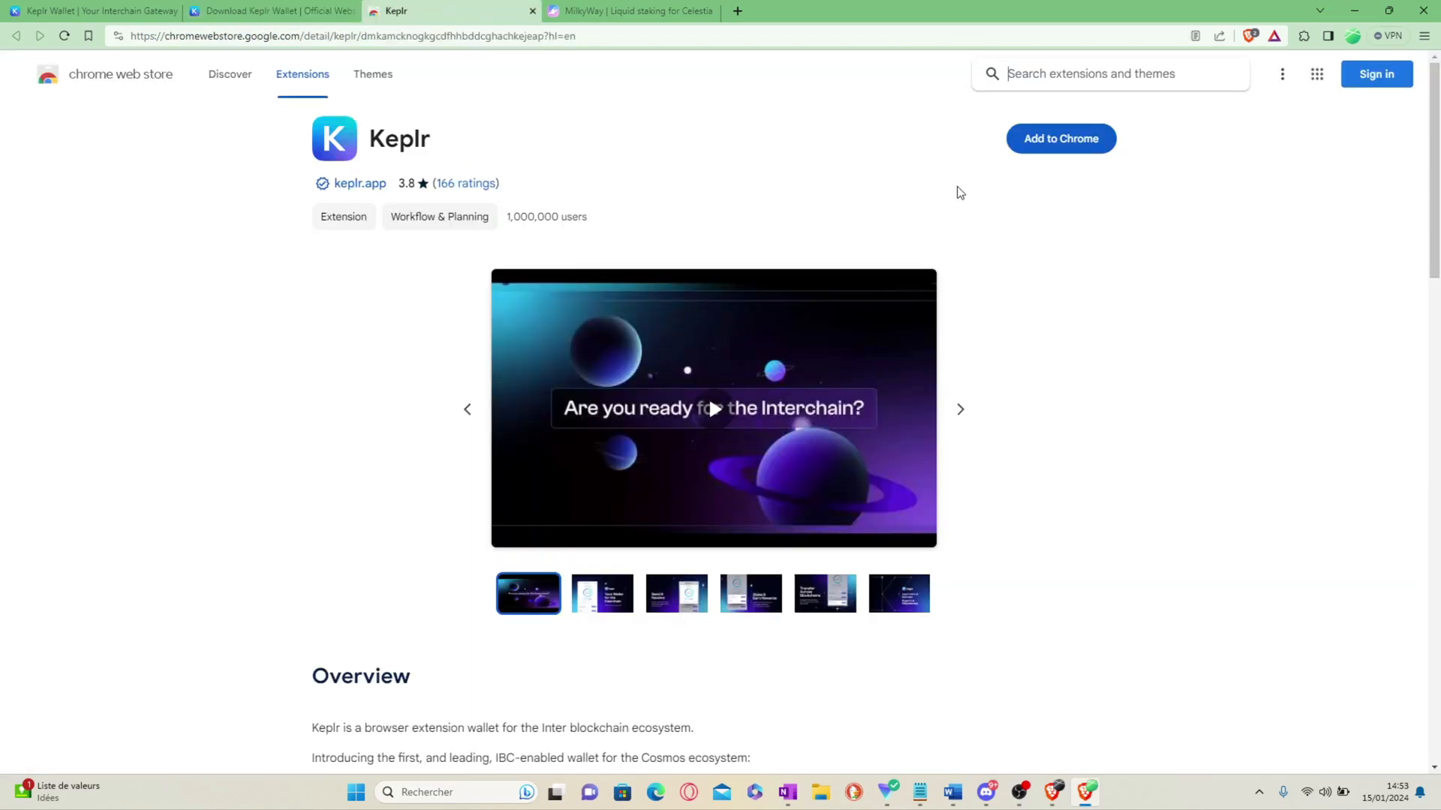
{"action": "left_click", "coordinate": [1064, 133]}
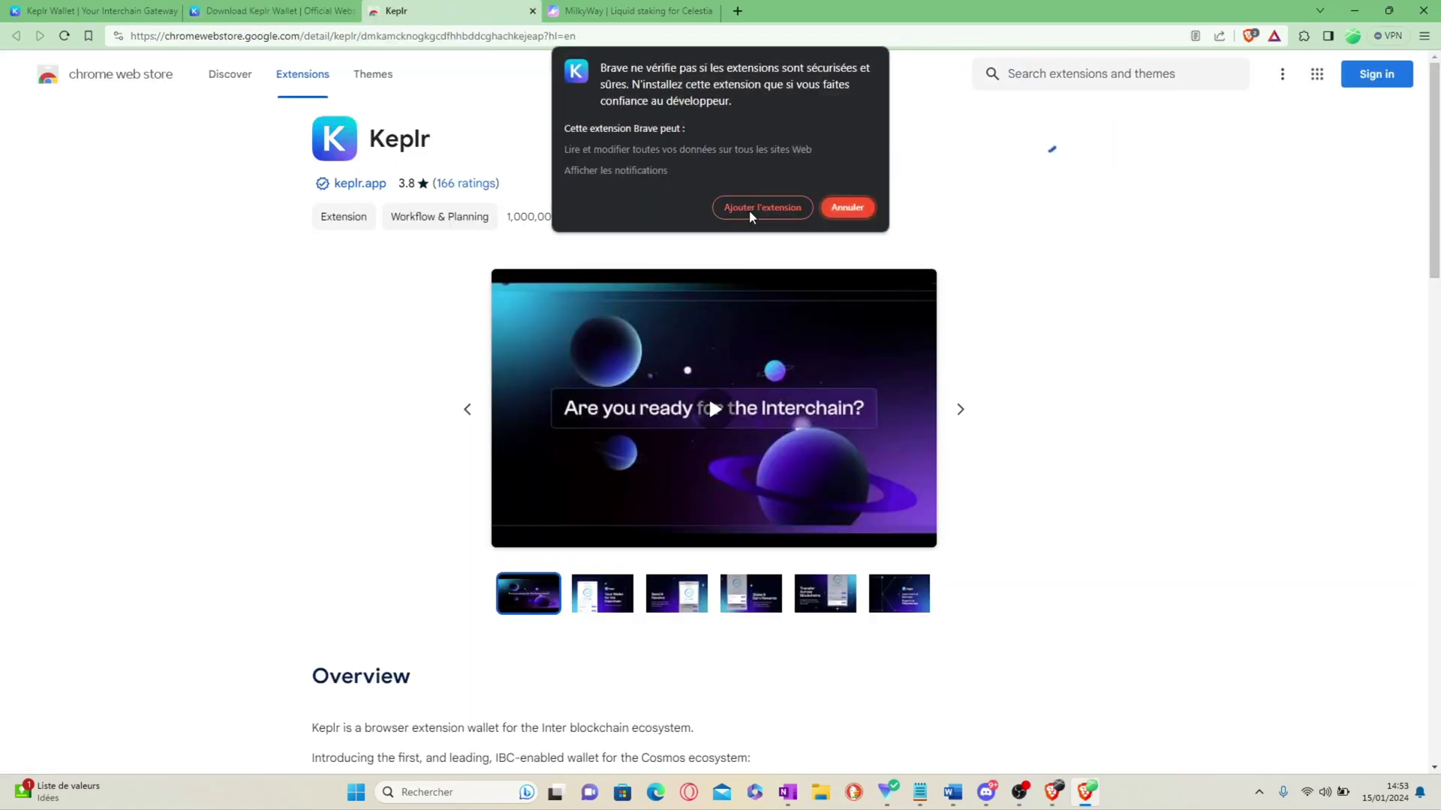
{"action": "left_click", "coordinate": [748, 209]}
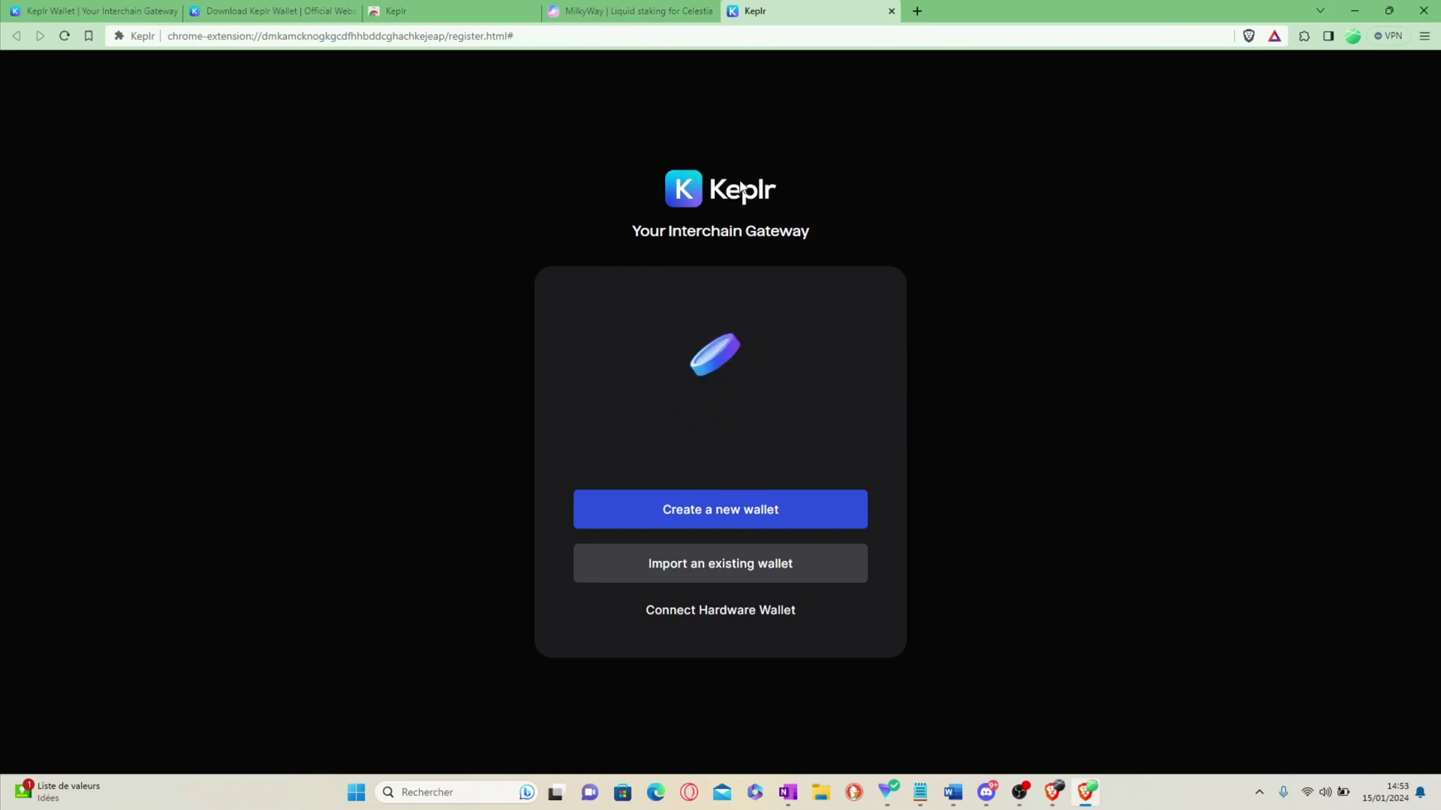
Step: Pin Keplr from the Extensions menu, then choose Connect Hardware Wallet
{"action": "left_click", "coordinate": [1304, 35]}
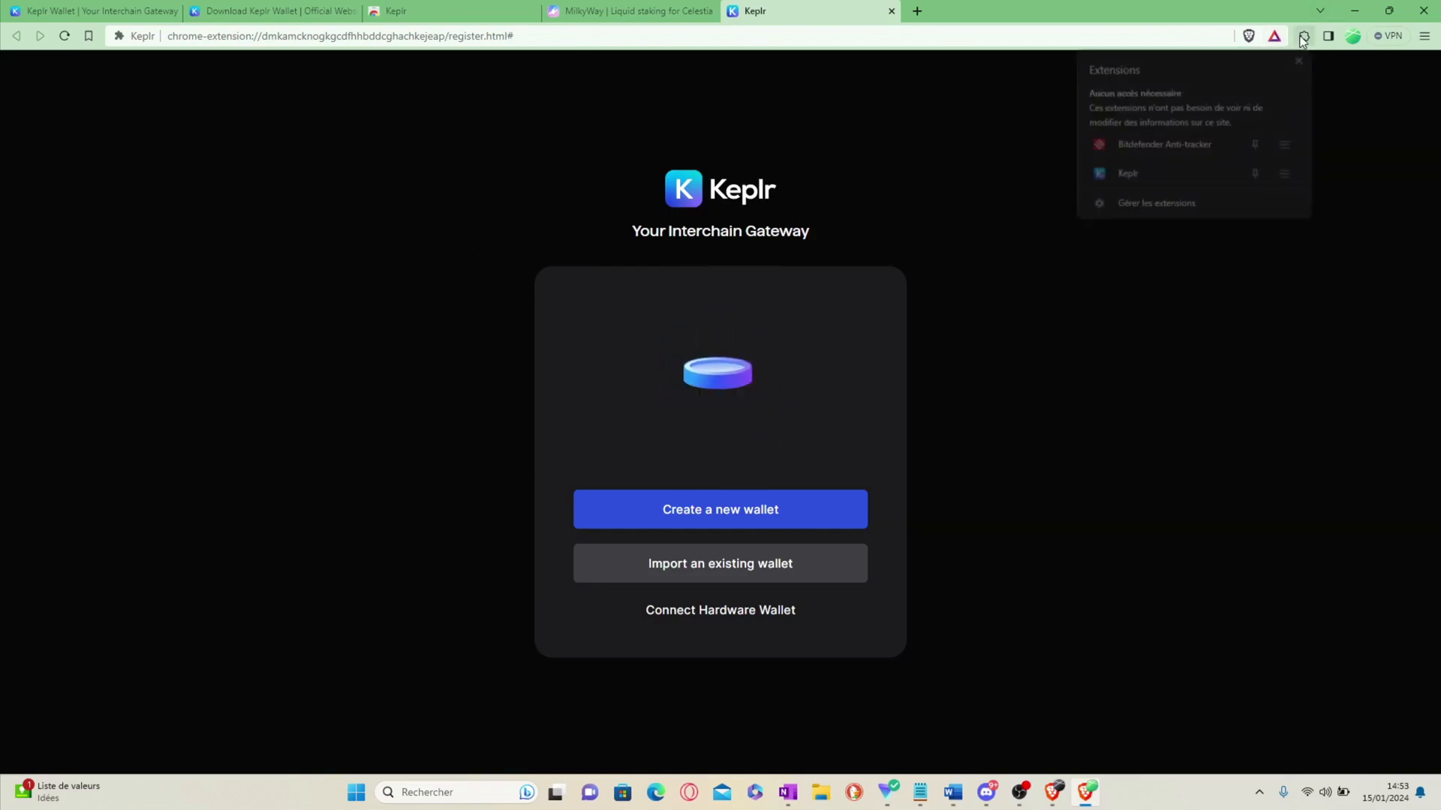
{"action": "left_click", "coordinate": [1256, 174]}
{"action": "left_click", "coordinate": [1264, 6]}
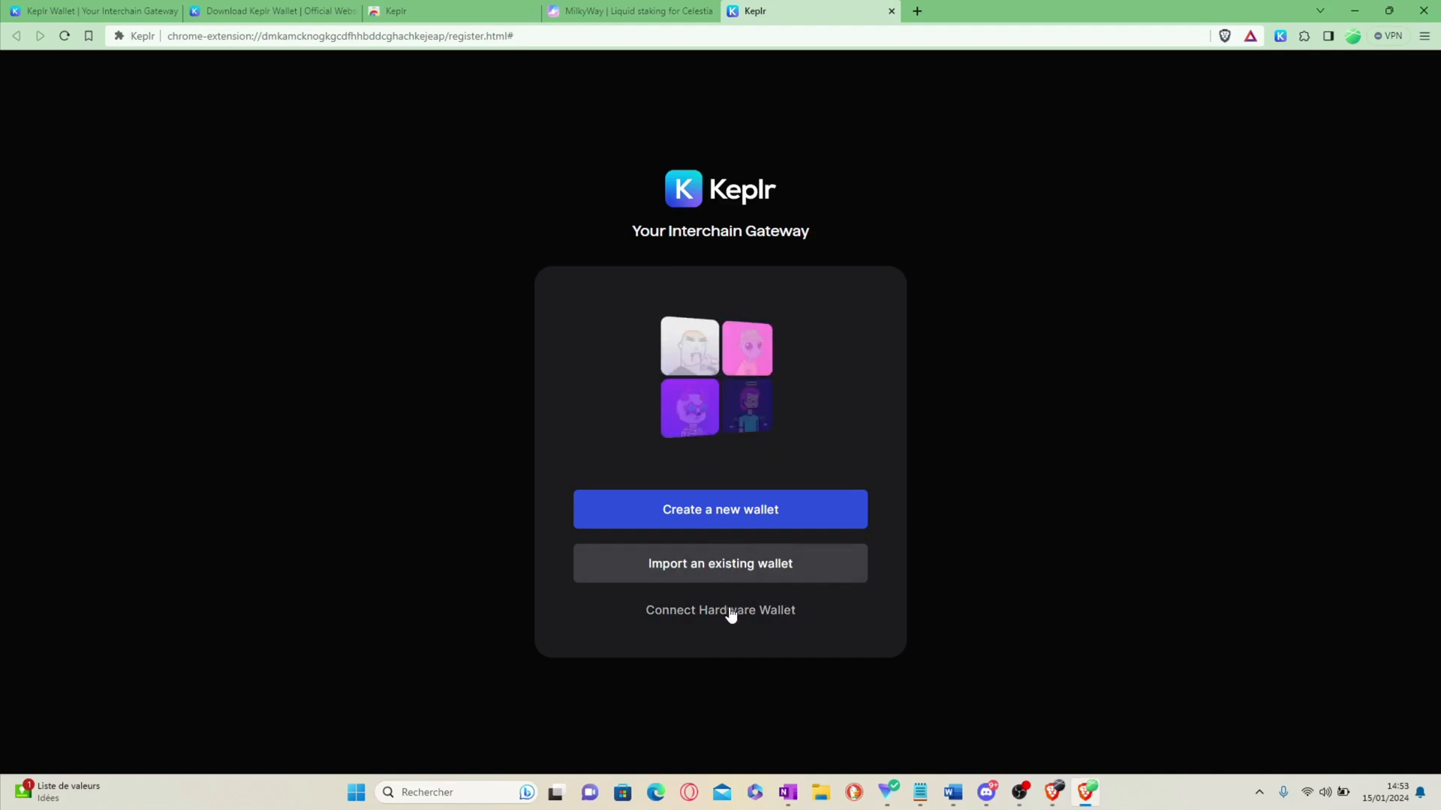
{"action": "left_click", "coordinate": [730, 610]}
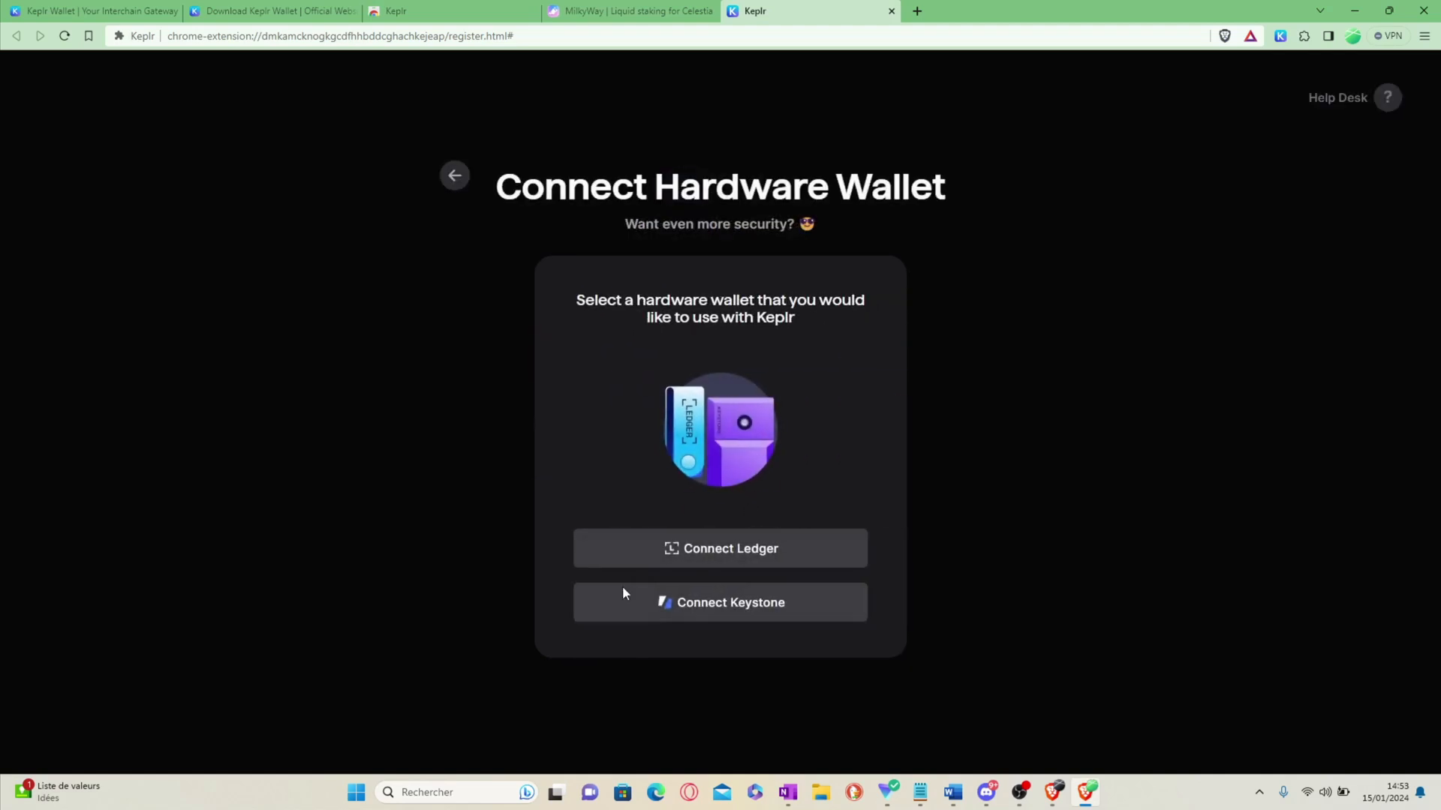
Step: Create a Ledger wallet named 'Demo' with a password, keeping Cosmos app, and continue
{"action": "left_click", "coordinate": [758, 561]}
{"action": "left_click", "coordinate": [677, 285]}
{"action": "type", "text": "Demo"}
{"action": "key", "text": "Tab"}
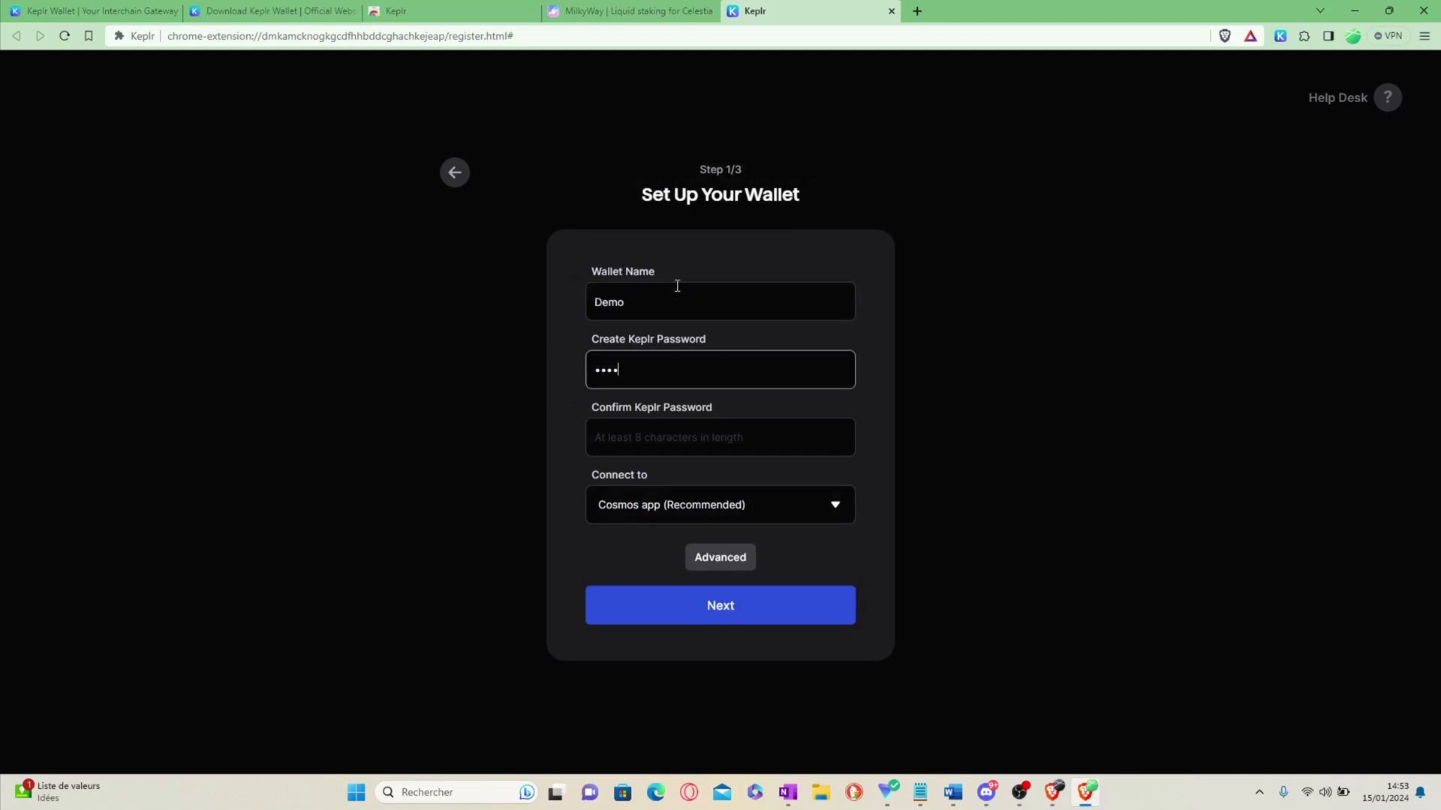
{"action": "type", "text": "•"}
{"action": "key", "text": "Tab"}
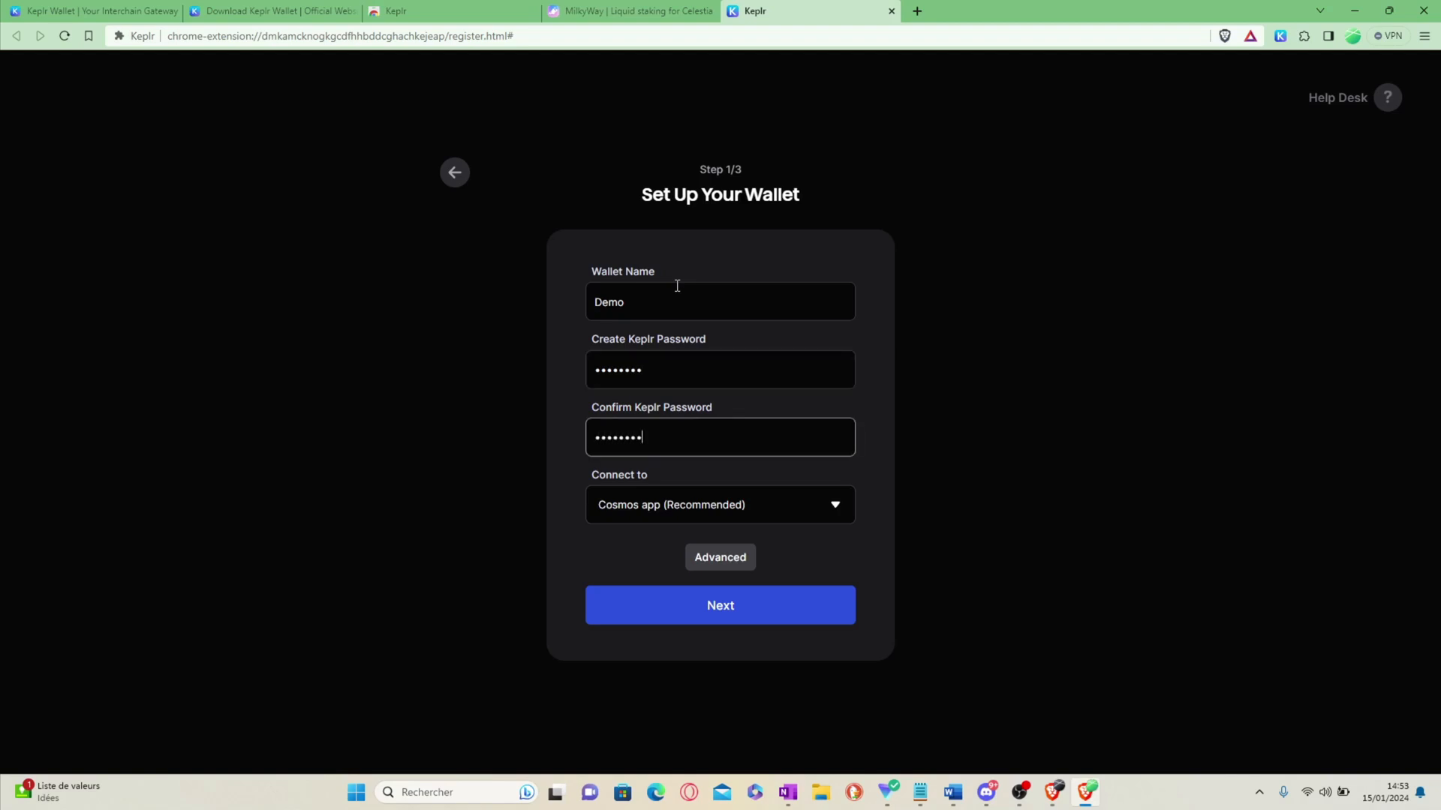
{"action": "left_click", "coordinate": [722, 503]}
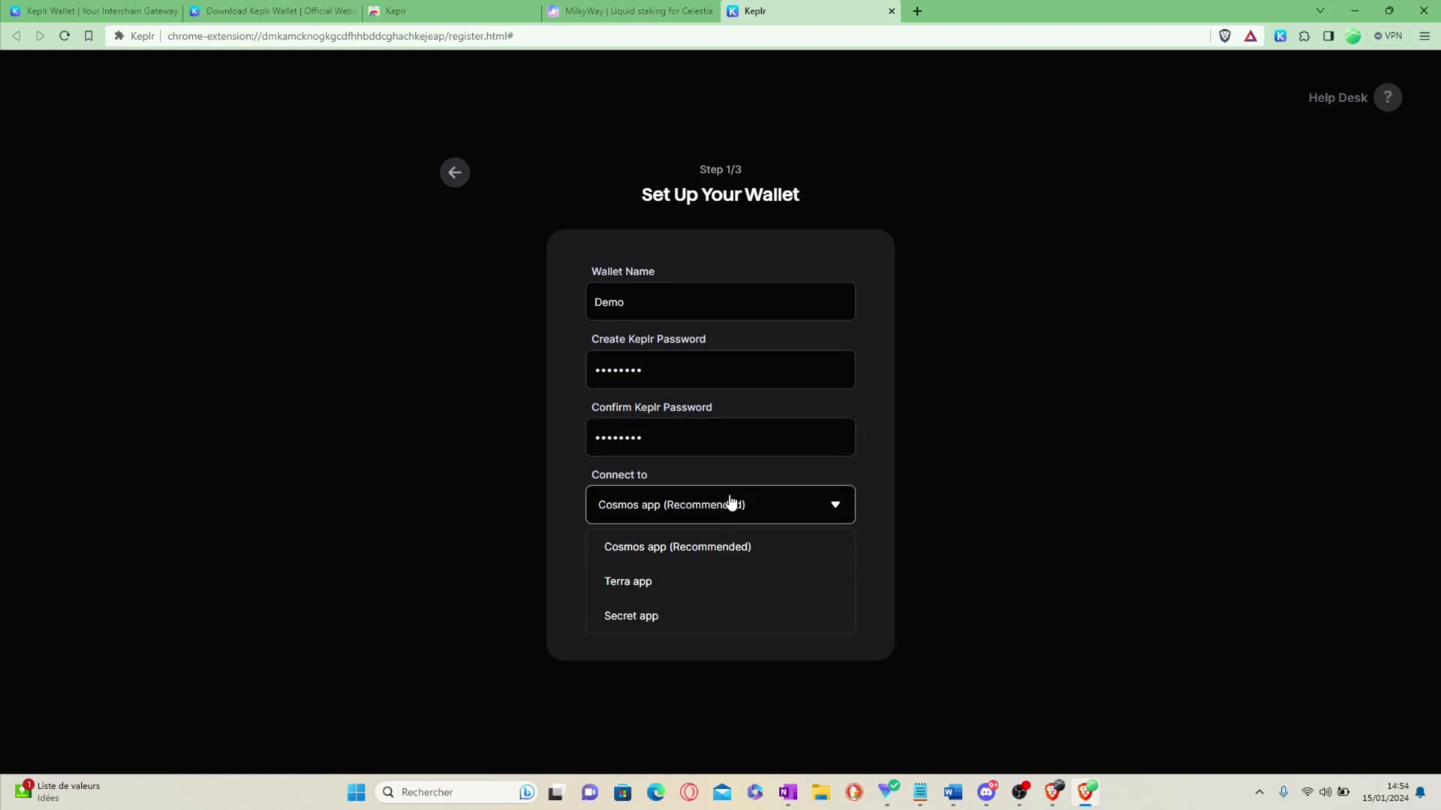
{"action": "left_click", "coordinate": [732, 504]}
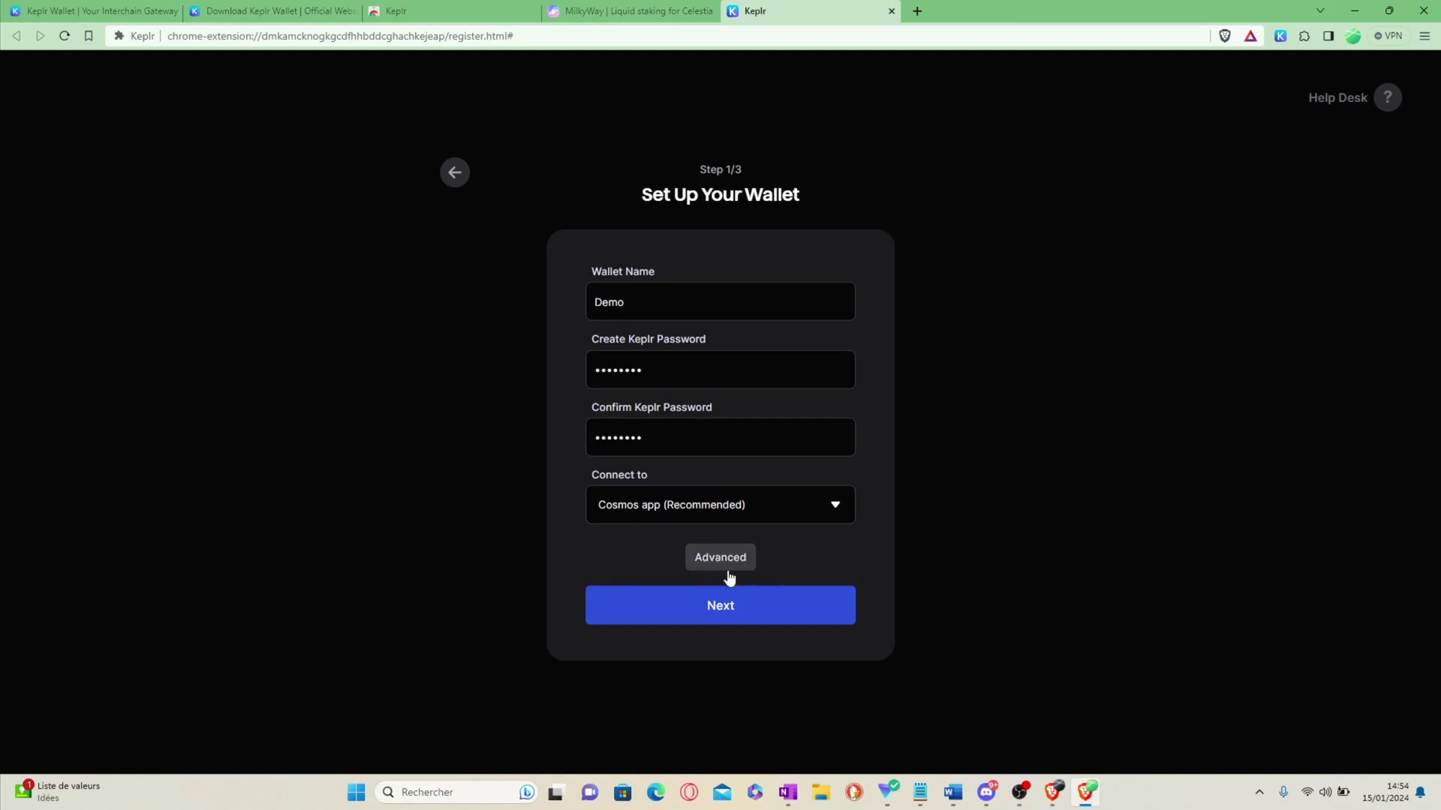
{"action": "left_click", "coordinate": [745, 606]}
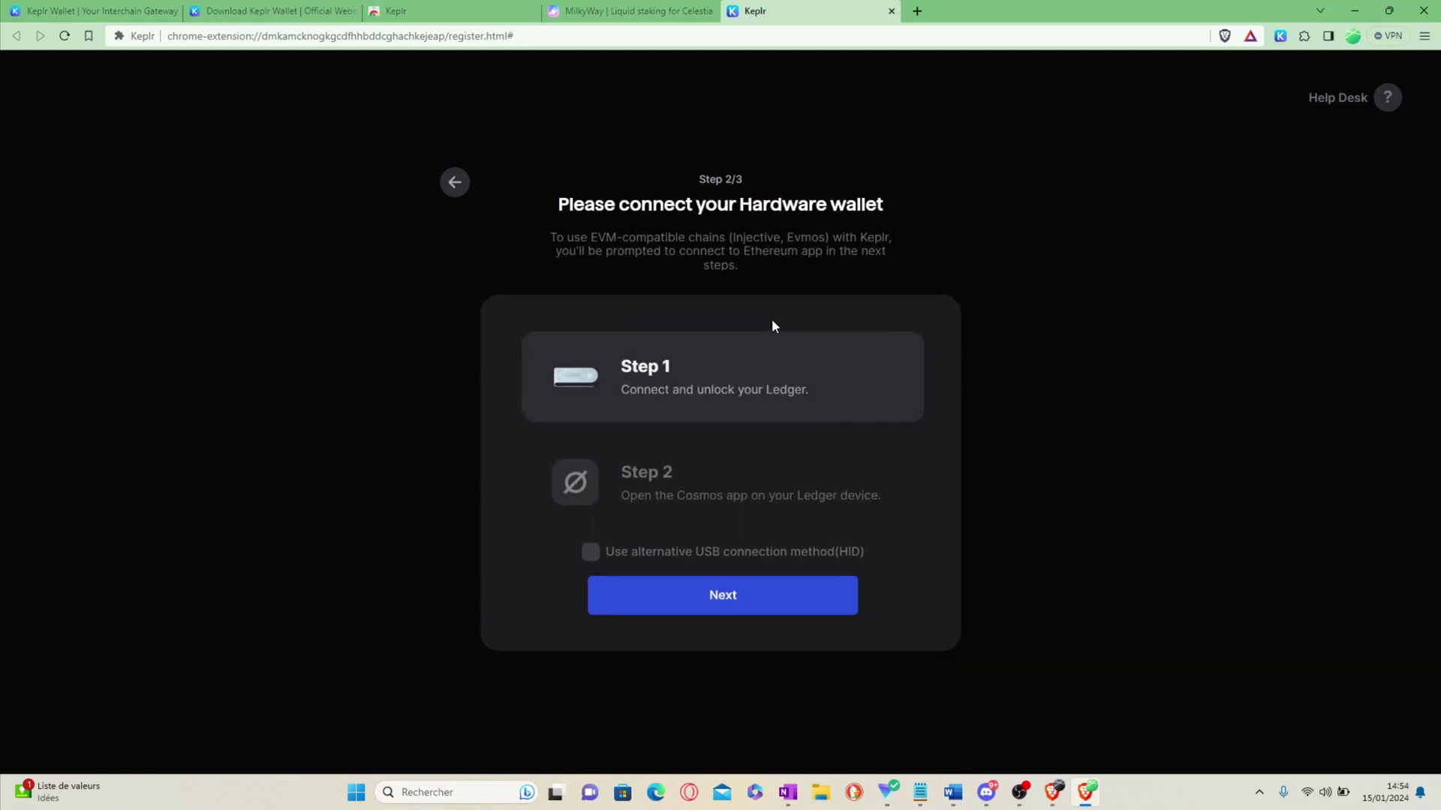
Step: Connect the Ledger device and browse the list of available chains
{"action": "left_click", "coordinate": [727, 589]}
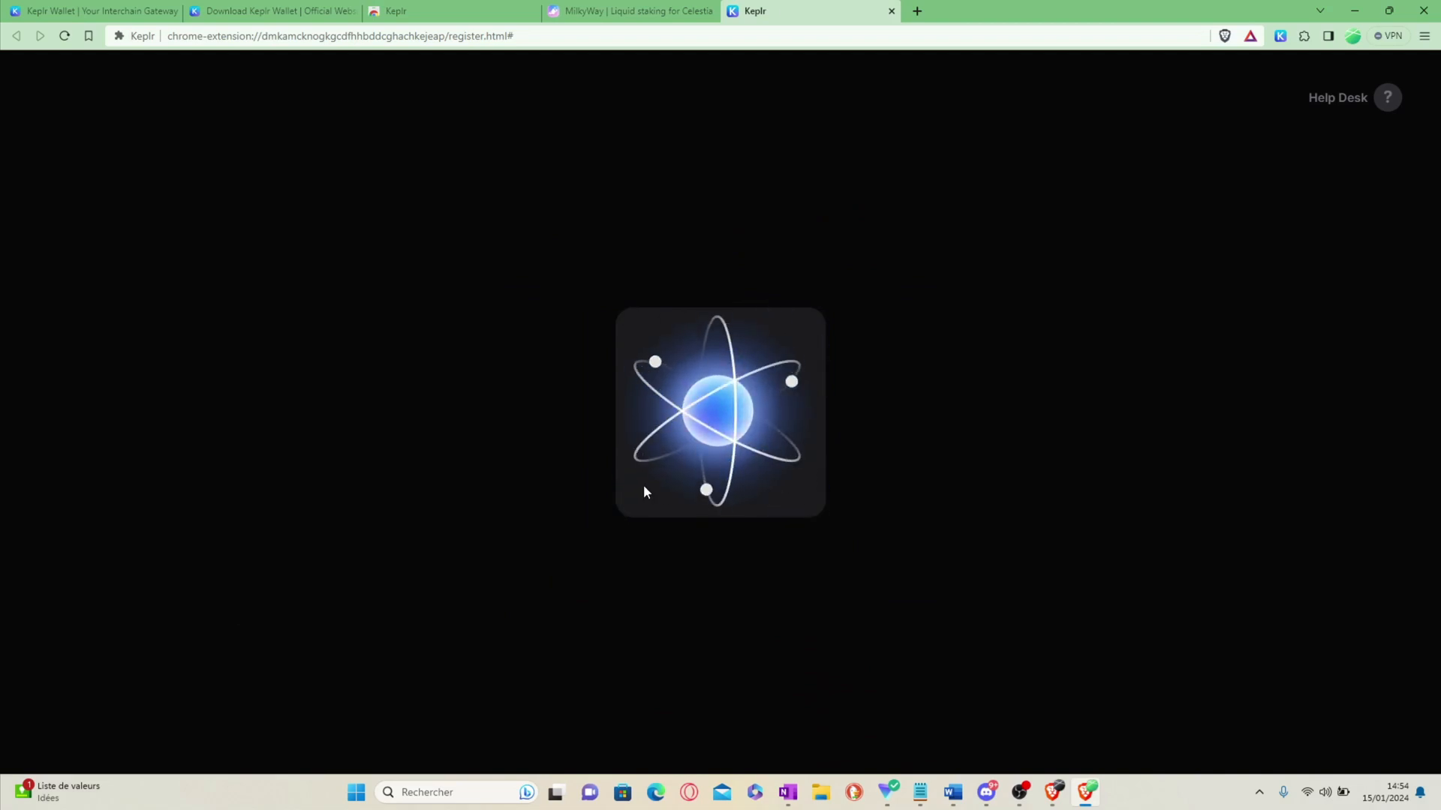
{"action": "scroll", "coordinate": [778, 476], "scroll_direction": "down", "scroll_amount": 3}
{"action": "scroll", "coordinate": [746, 470], "scroll_direction": "up", "scroll_amount": 3}
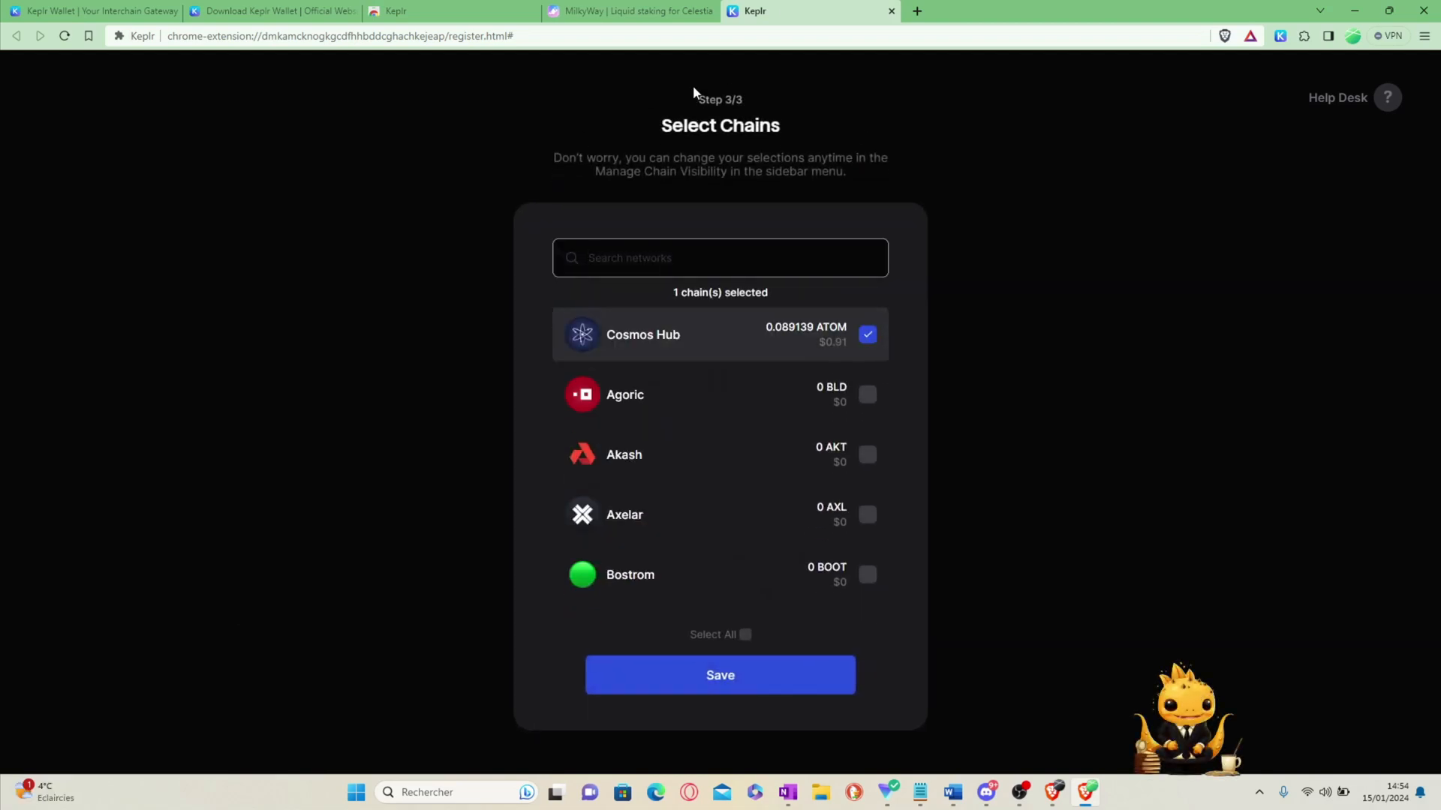
{"action": "scroll", "coordinate": [649, 420], "scroll_direction": "down", "scroll_amount": 4}
{"action": "scroll", "coordinate": [664, 506], "scroll_direction": "up", "scroll_amount": 4}
{"action": "scroll", "coordinate": [752, 418], "scroll_direction": "down", "scroll_amount": 1}
{"action": "scroll", "coordinate": [725, 307], "scroll_direction": "up", "scroll_amount": 1}
{"action": "scroll", "coordinate": [826, 511], "scroll_direction": "down", "scroll_amount": 2}
Step: Select Celestia instead of Cosmos Hub, save, and skip the Evmos and Injective chains
{"action": "left_click", "coordinate": [868, 486]}
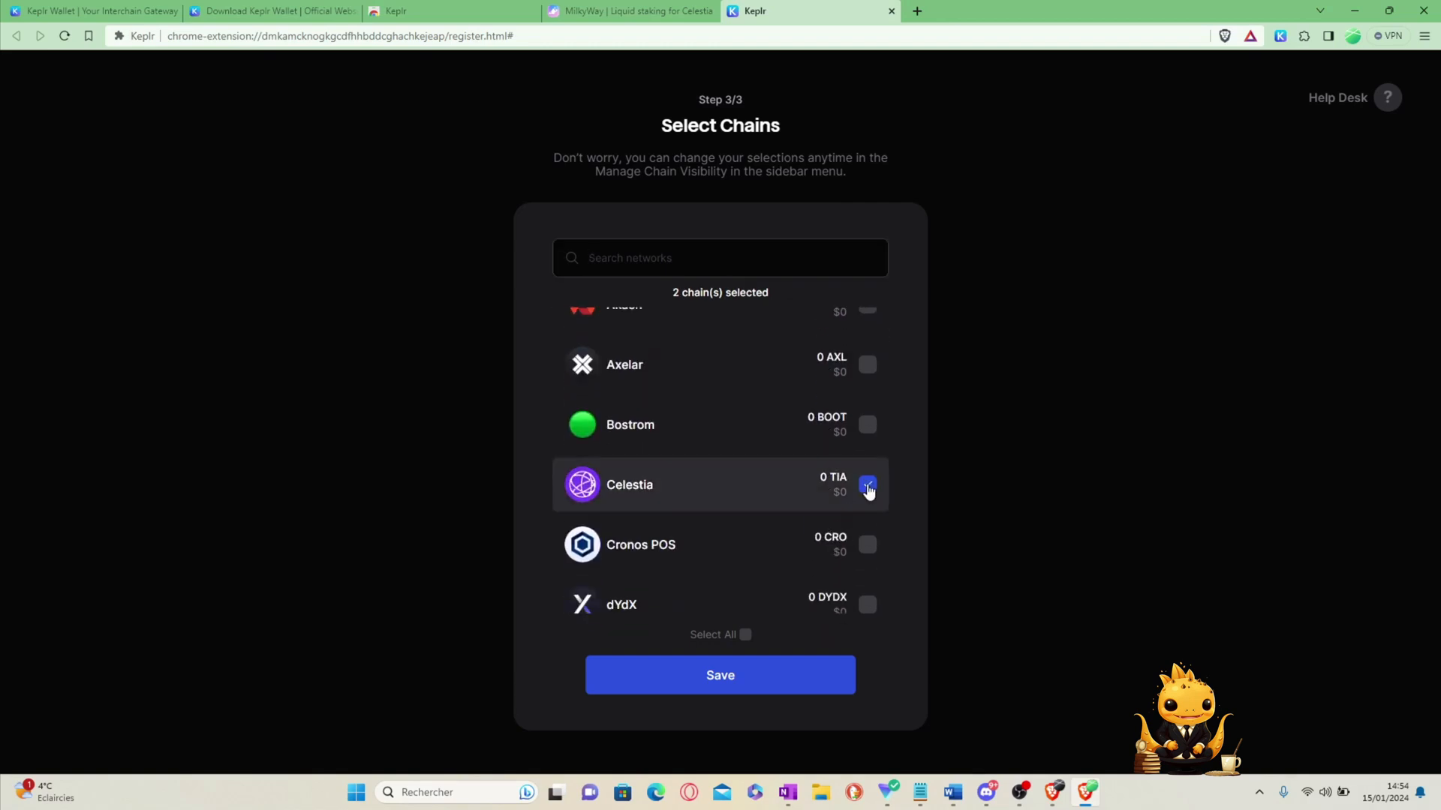
{"action": "scroll", "coordinate": [826, 390], "scroll_direction": "up", "scroll_amount": 3}
{"action": "left_click", "coordinate": [868, 334]}
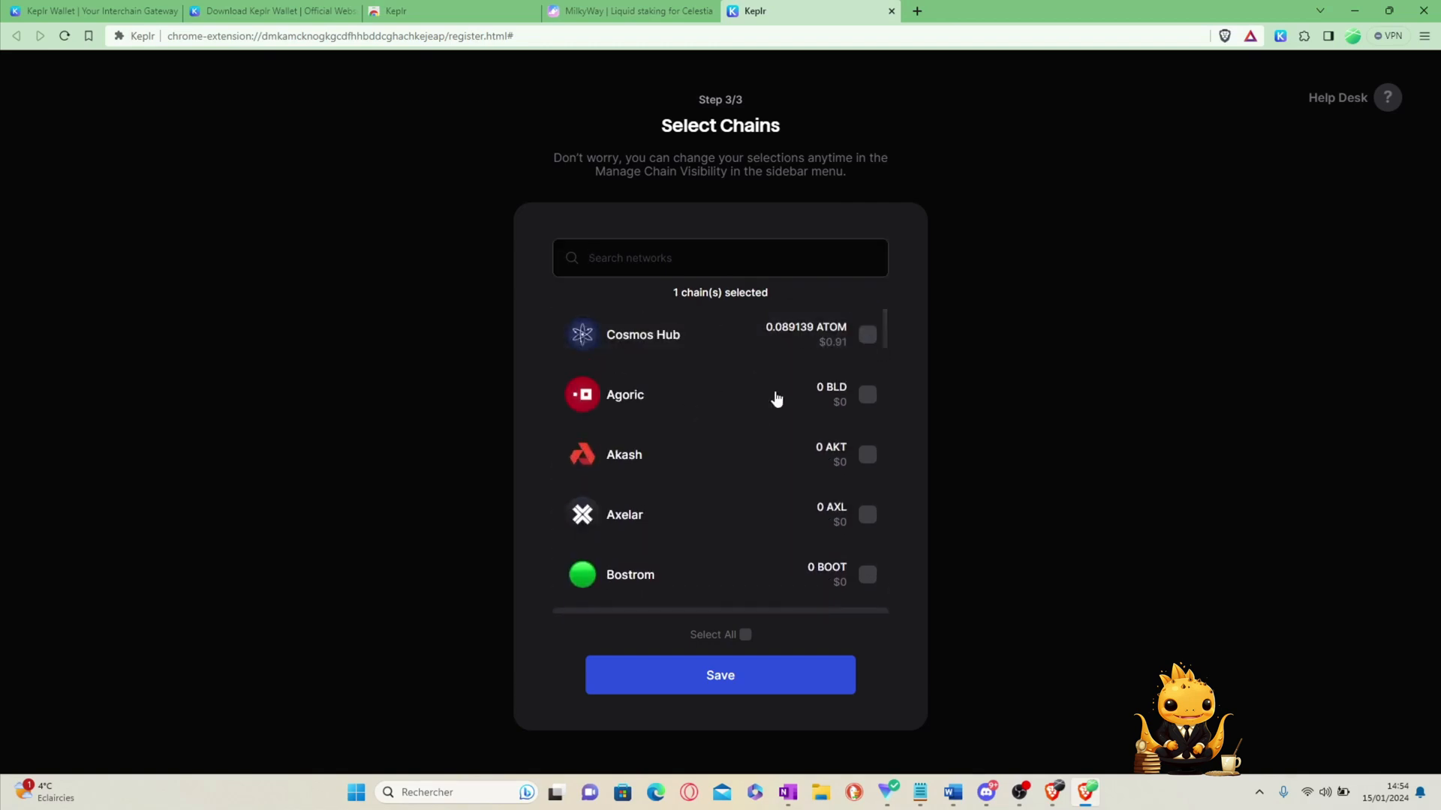
{"action": "scroll", "coordinate": [759, 409], "scroll_direction": "down", "scroll_amount": 3}
{"action": "left_click", "coordinate": [759, 679]}
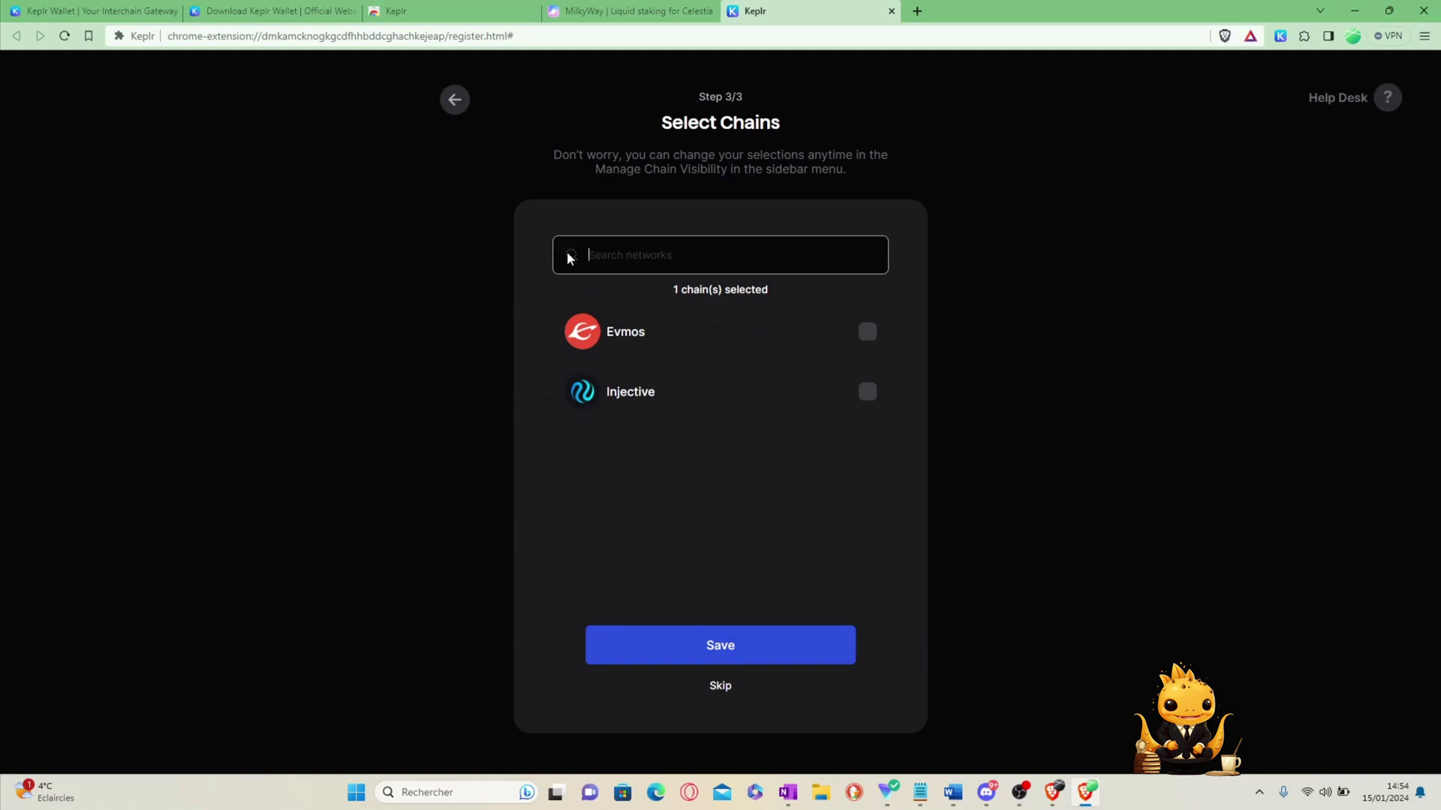
{"action": "left_click", "coordinate": [725, 684]}
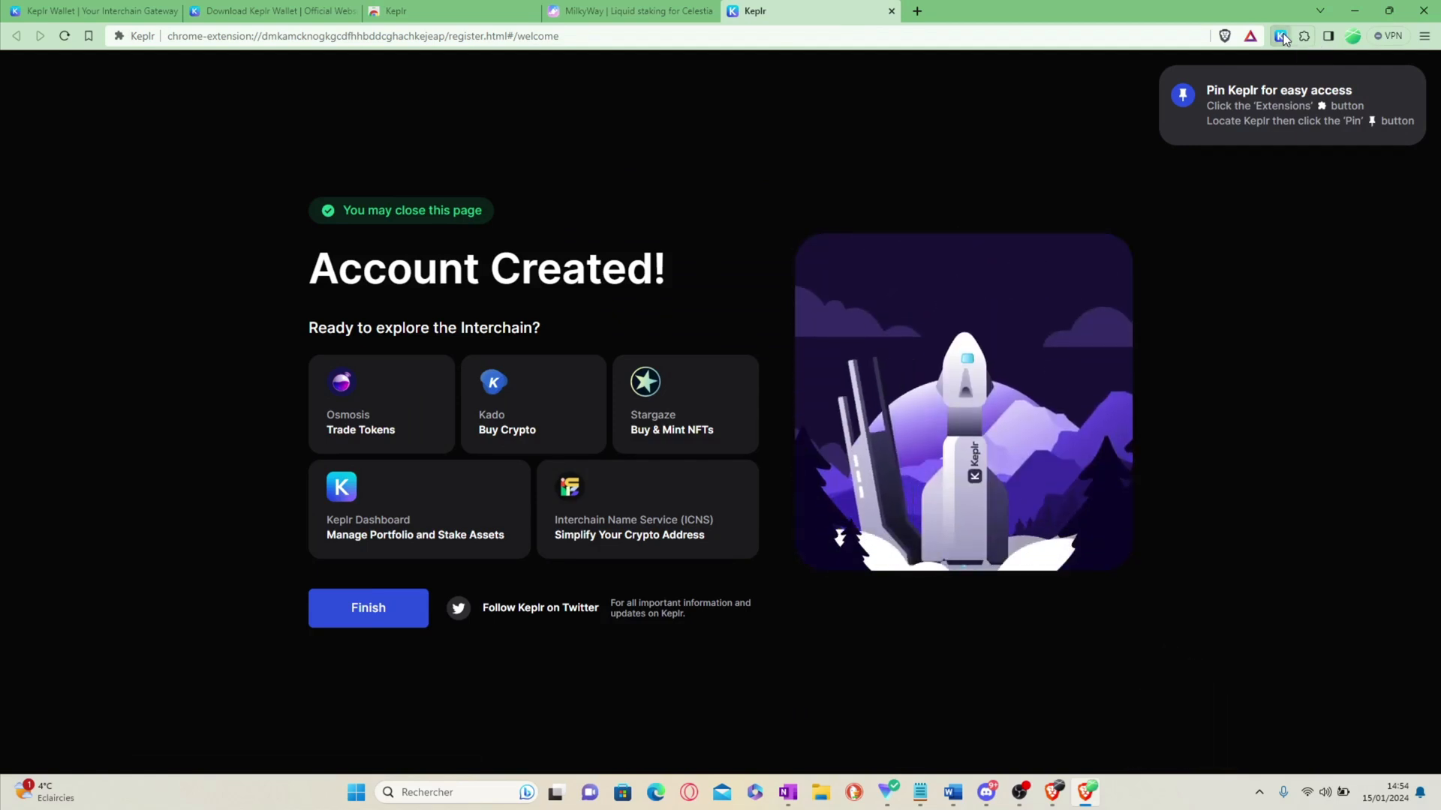
Step: Open the Demo wallet overview in the Keplr popup
{"action": "left_click", "coordinate": [1281, 36]}
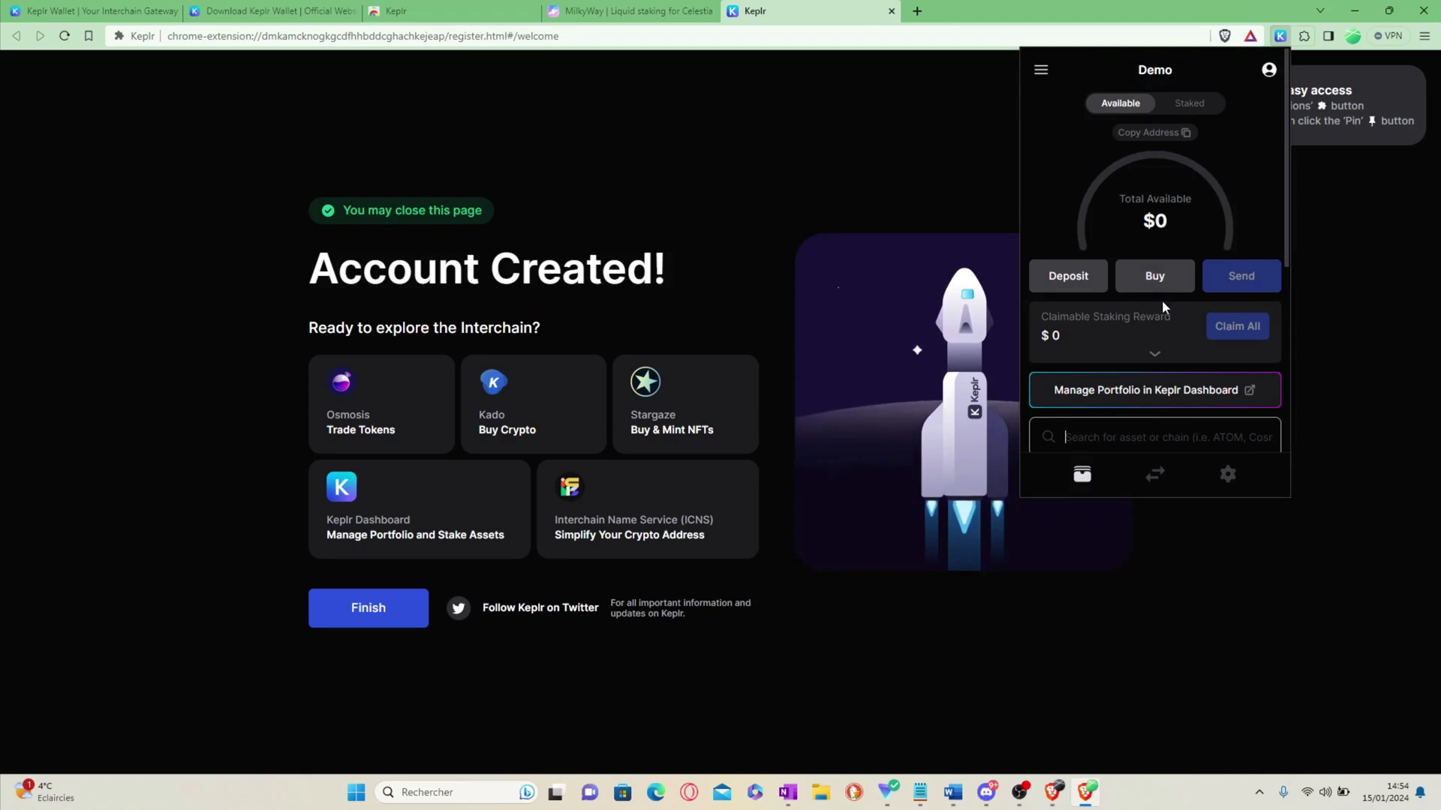
{"action": "scroll", "coordinate": [1161, 301], "scroll_direction": "down", "scroll_amount": 4}
{"action": "scroll", "coordinate": [1125, 219], "scroll_direction": "up", "scroll_amount": 4}
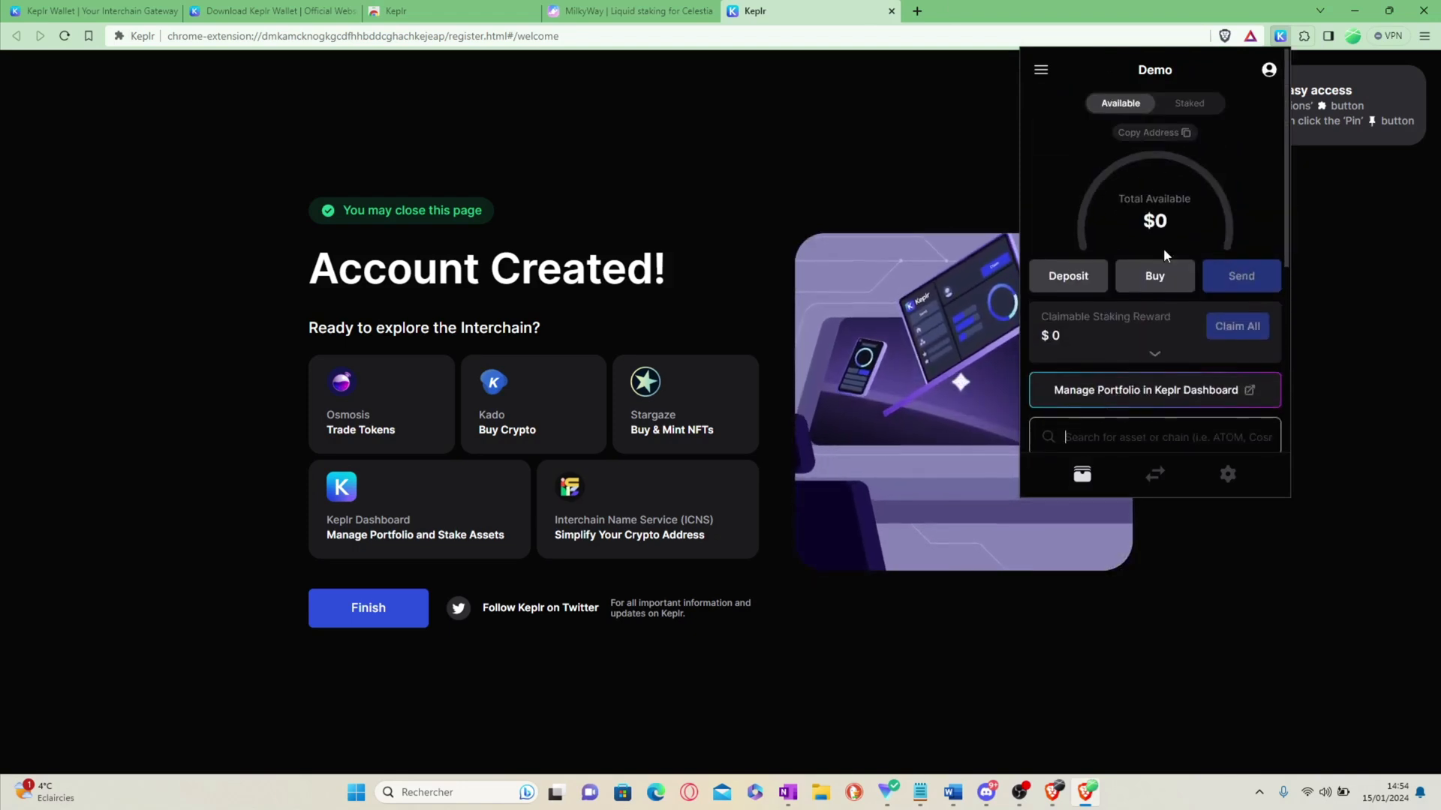
{"action": "scroll", "coordinate": [1164, 239], "scroll_direction": "down", "scroll_amount": 2}
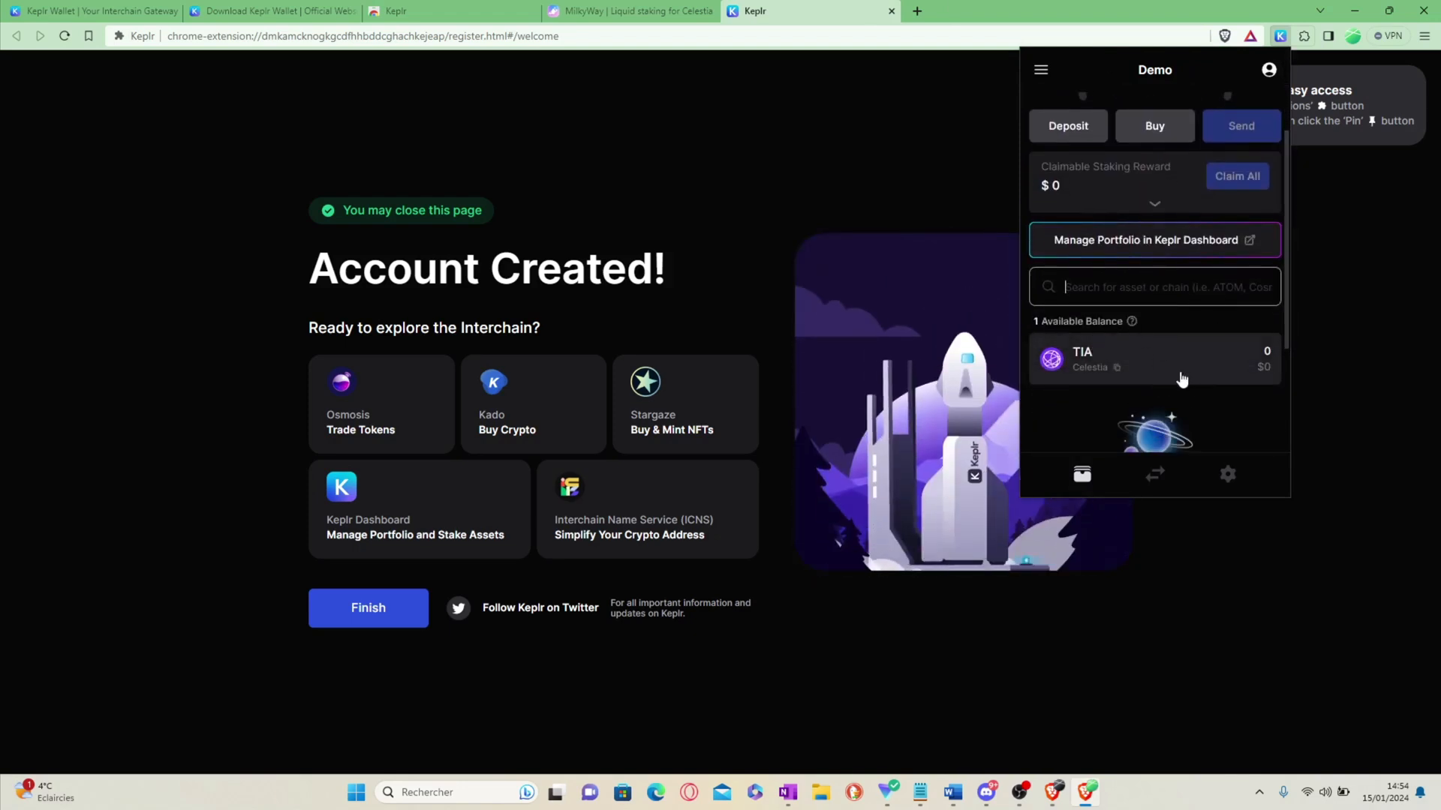
{"action": "scroll", "coordinate": [1174, 381], "scroll_direction": "up", "scroll_amount": 2}
{"action": "scroll", "coordinate": [1196, 218], "scroll_direction": "down", "scroll_amount": 1}
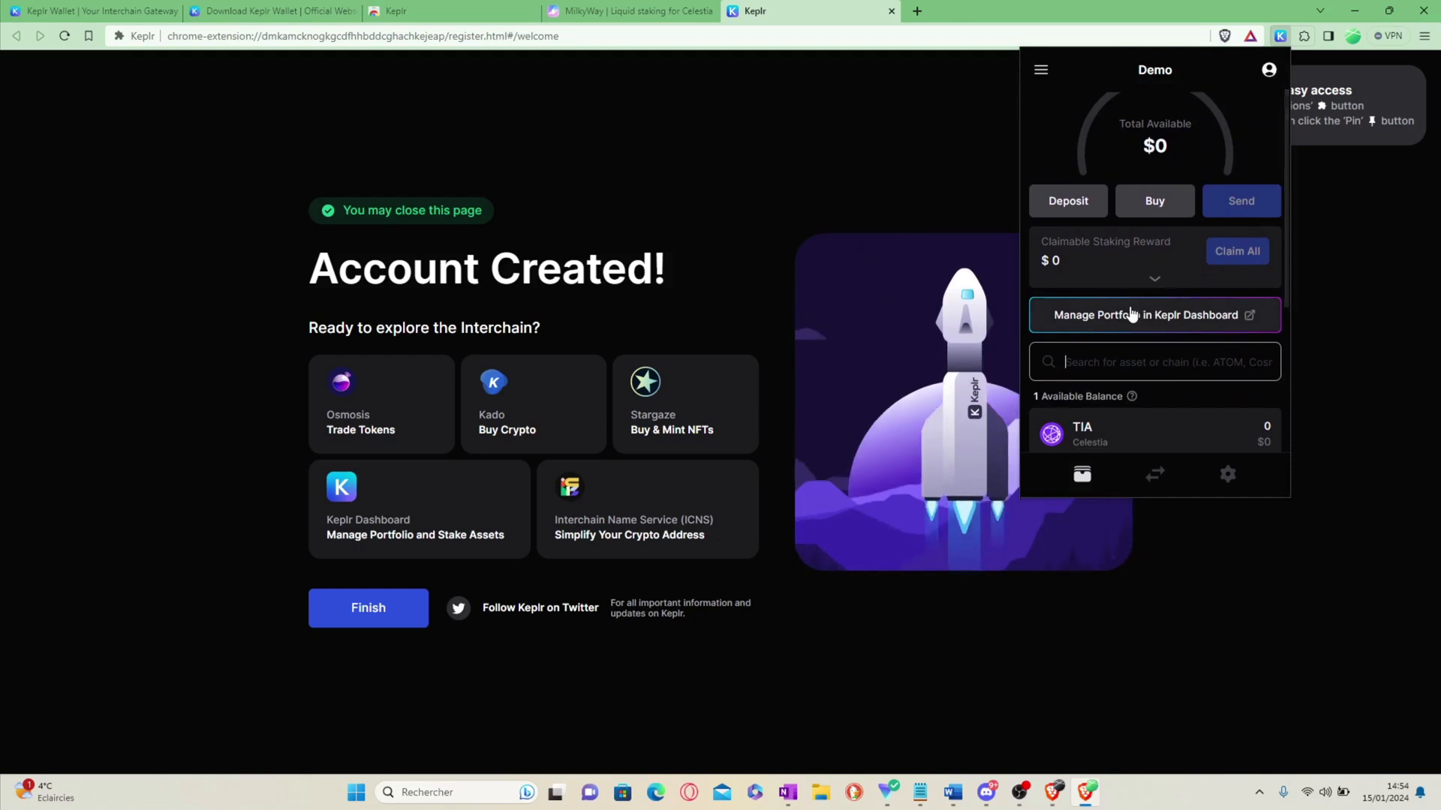
{"action": "scroll", "coordinate": [1129, 353], "scroll_direction": "down", "scroll_amount": 1}
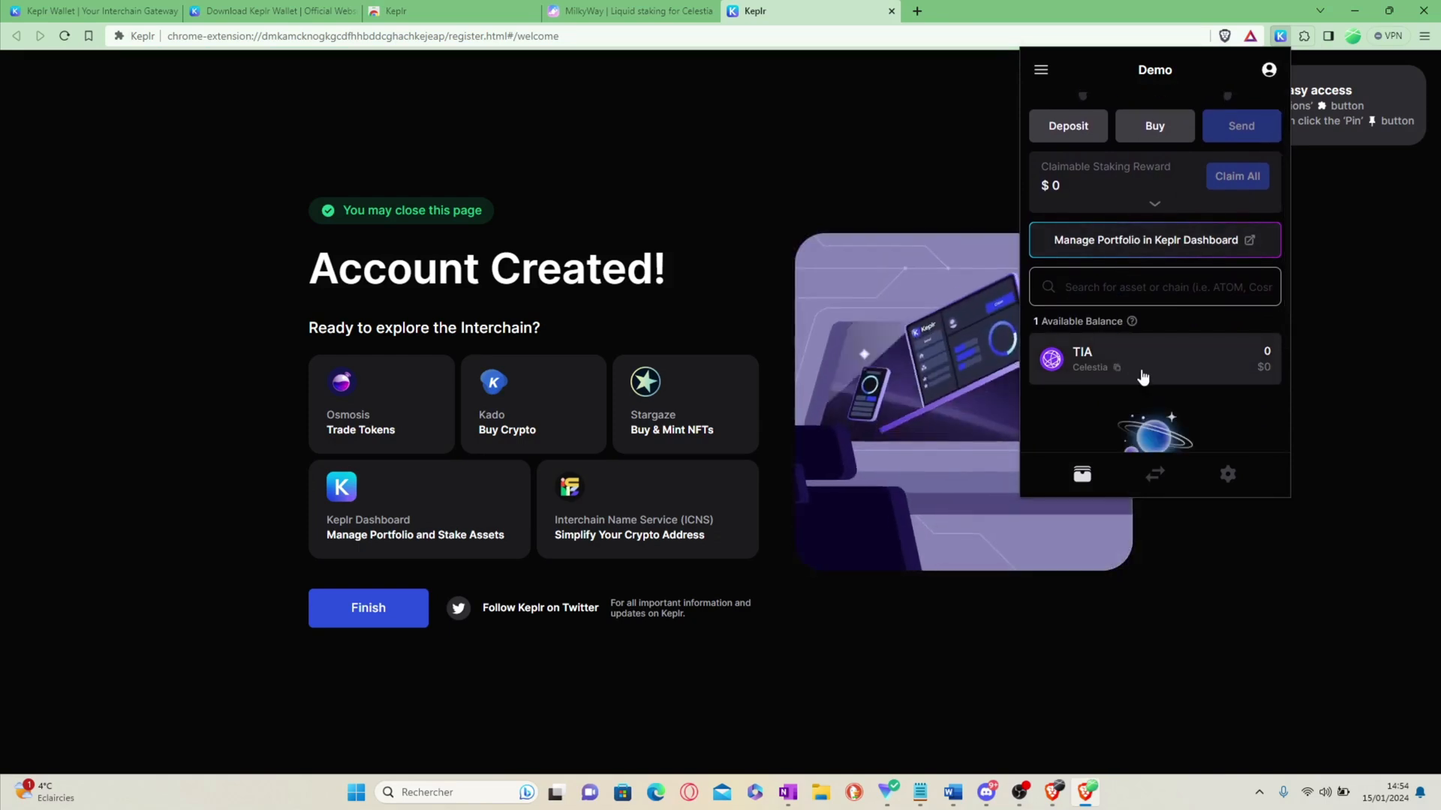
Step: Copy the Celestia receiving address from the wallet's address list
{"action": "left_click", "coordinate": [1142, 368]}
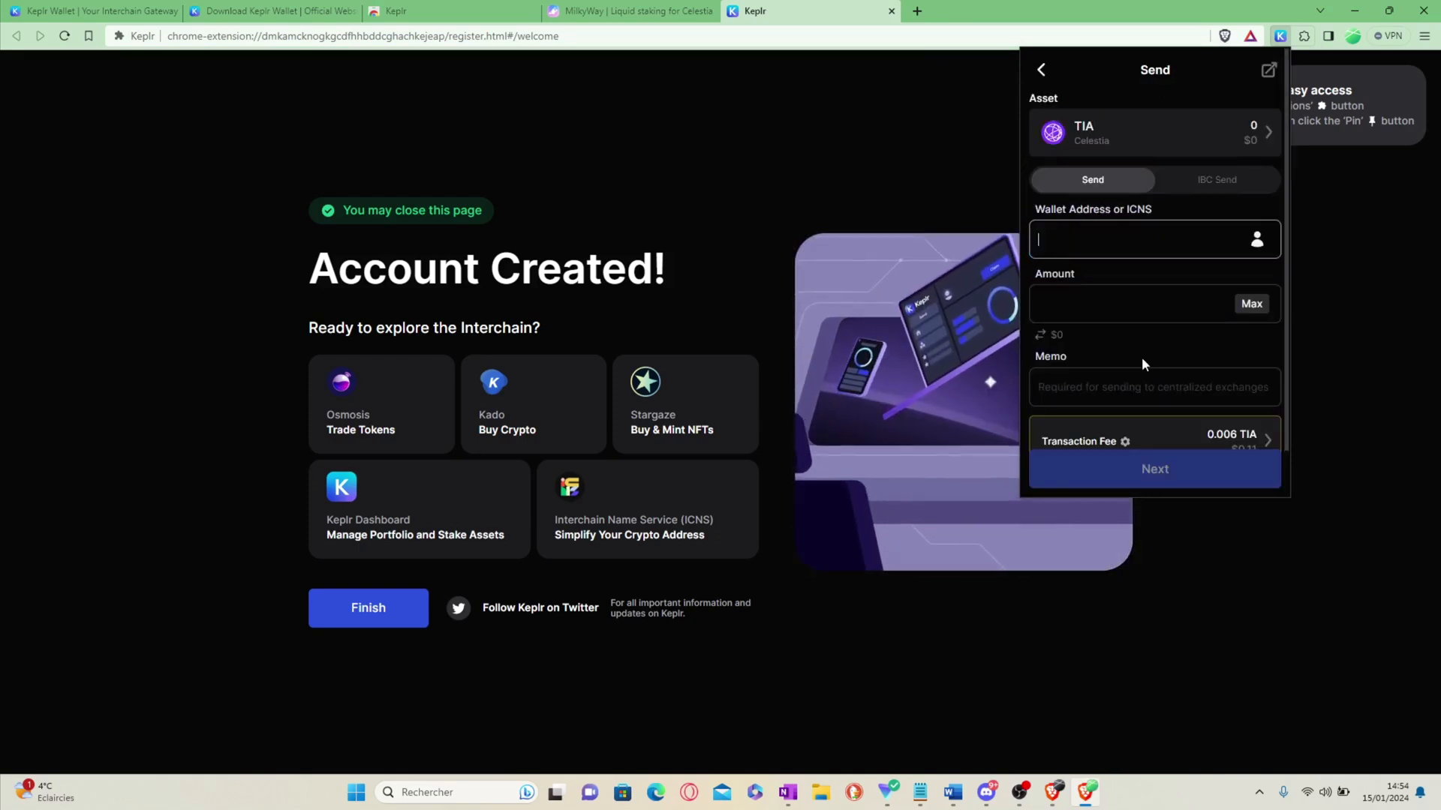
{"action": "left_click", "coordinate": [1036, 79]}
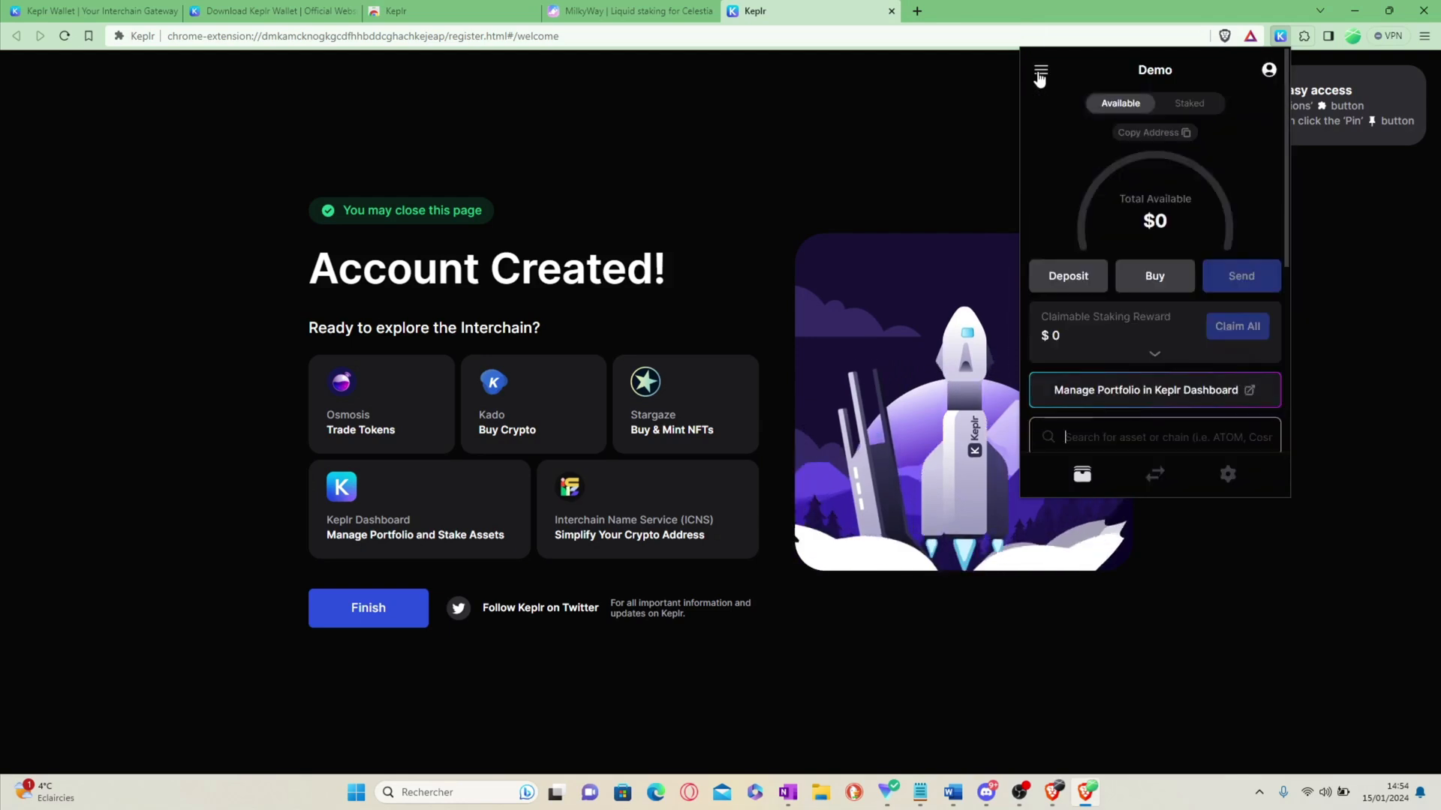
{"action": "left_click", "coordinate": [1073, 274]}
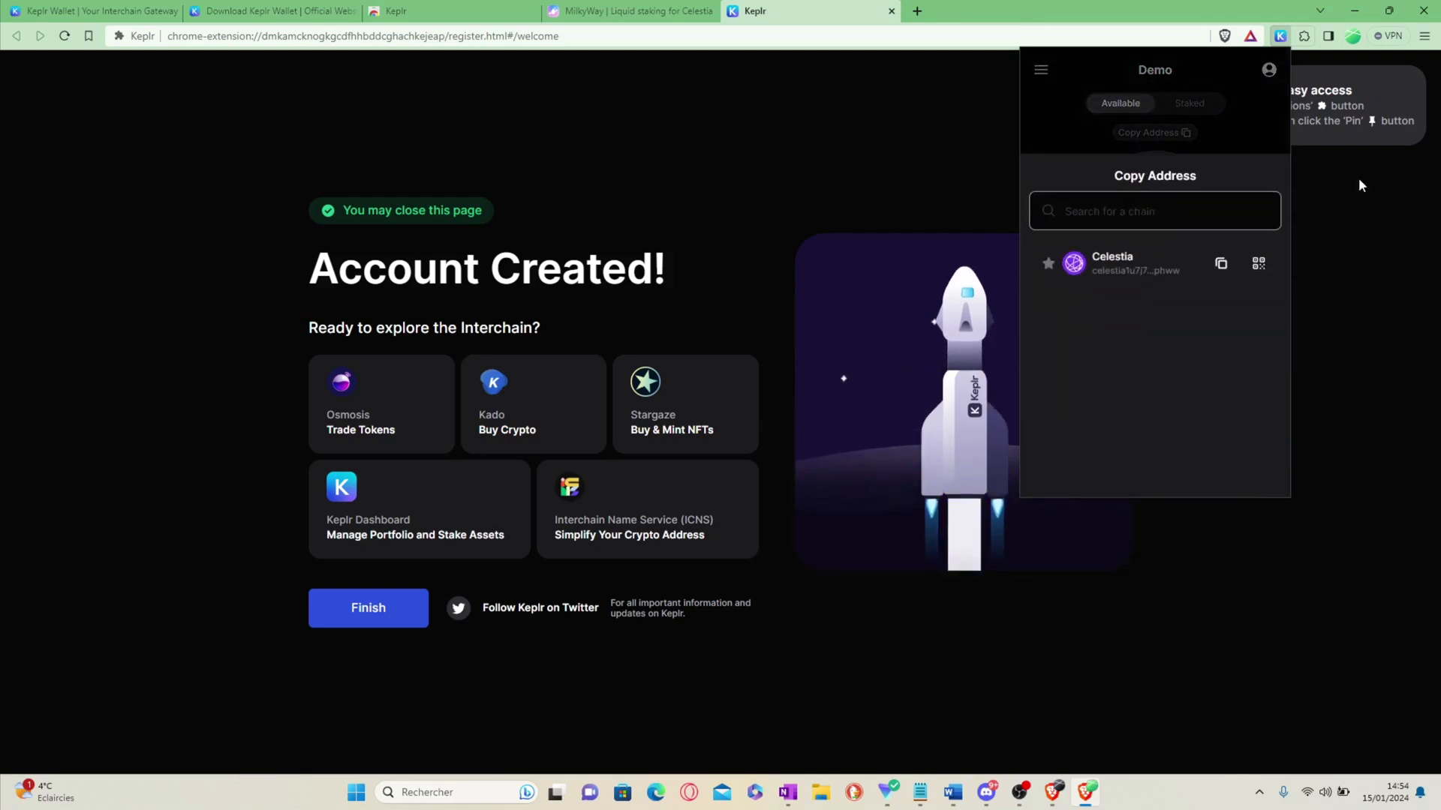
{"action": "left_click", "coordinate": [1221, 263]}
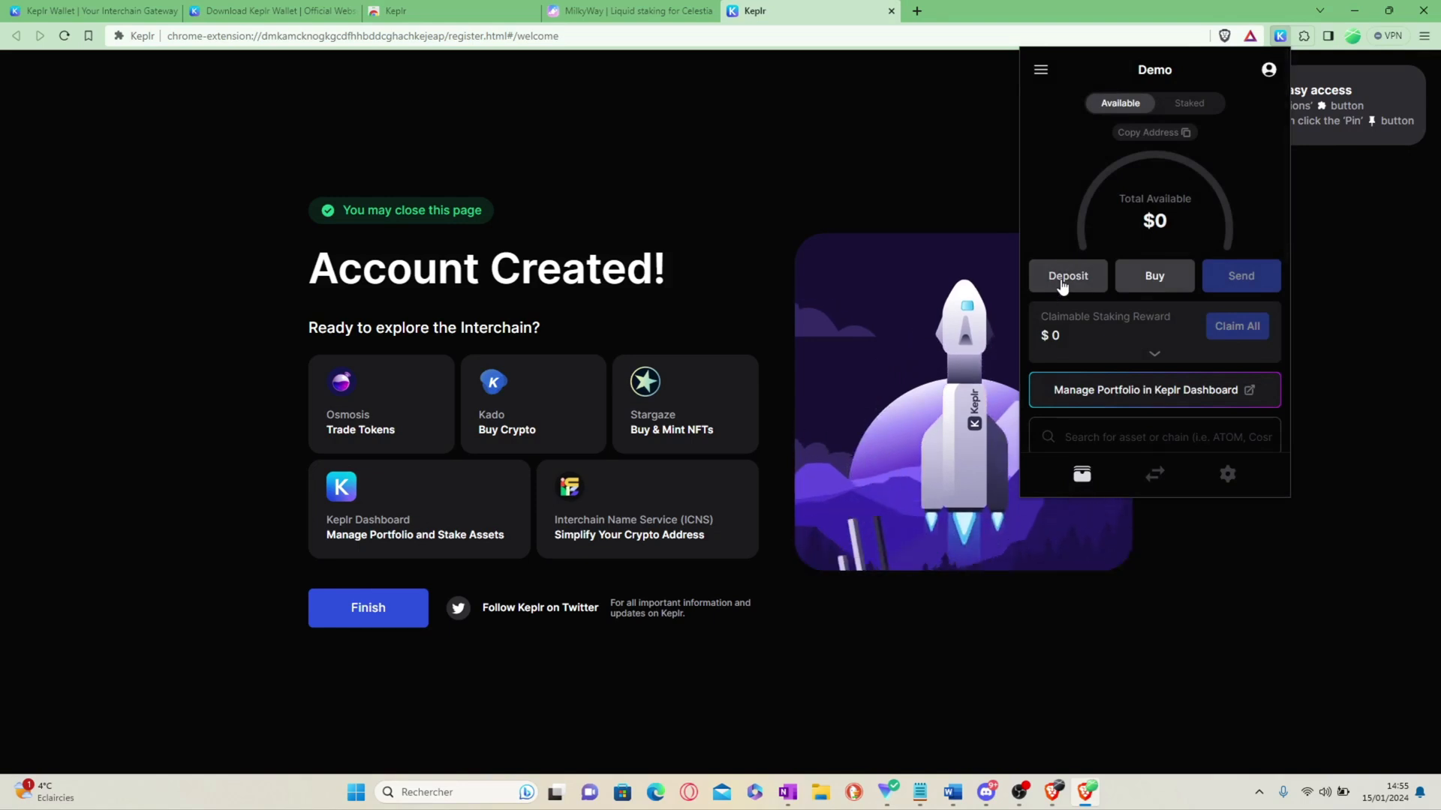
{"action": "left_click", "coordinate": [1063, 283]}
Step: Copy the Celestia address again and switch to the Bybit Funding Account window
{"action": "left_click", "coordinate": [1221, 264]}
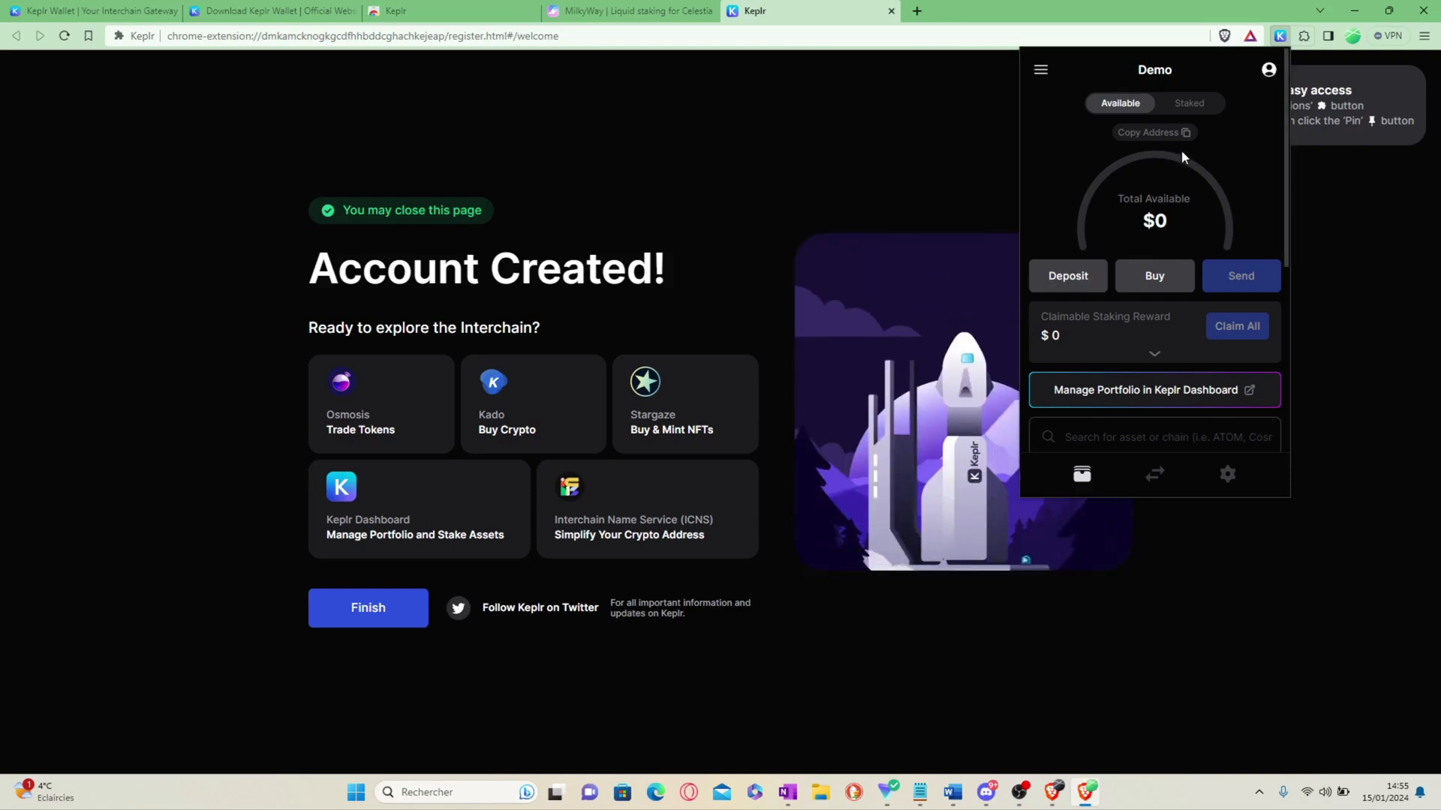
{"action": "mouse_move", "coordinate": [1055, 804]}
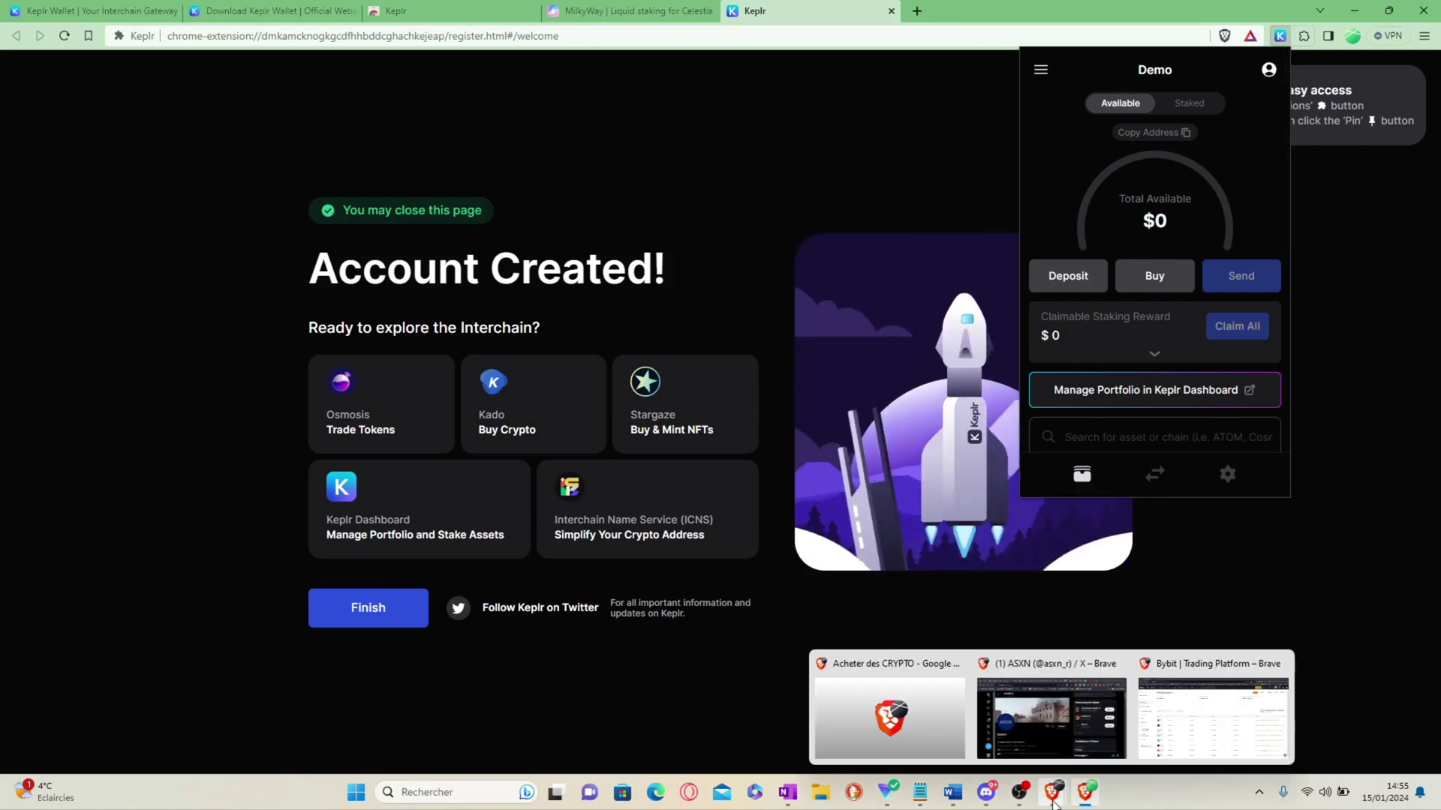
{"action": "left_click", "coordinate": [1231, 717]}
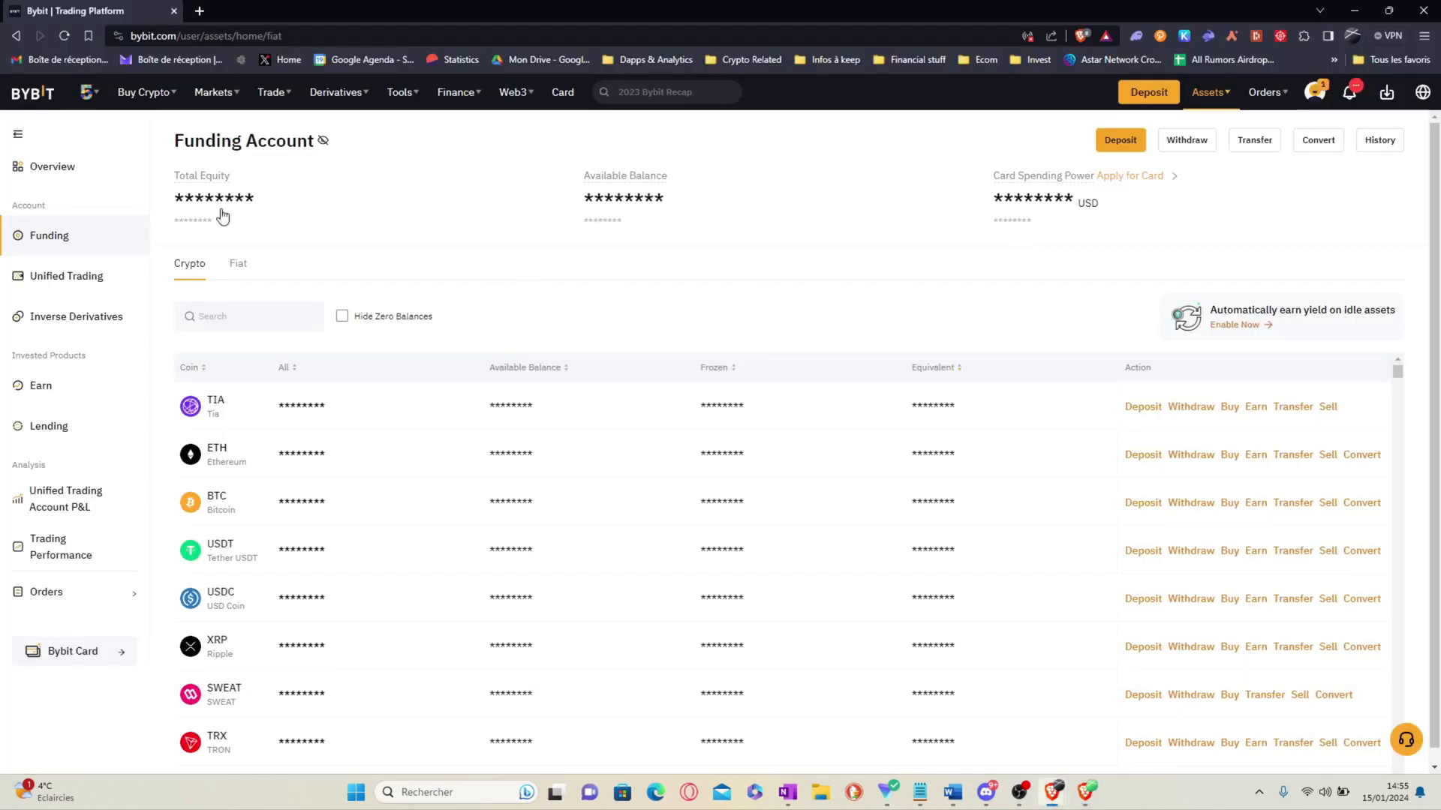
Step: Start a TIA withdrawal to the pasted Keplr address on the Celestia chain
{"action": "left_click", "coordinate": [1191, 408]}
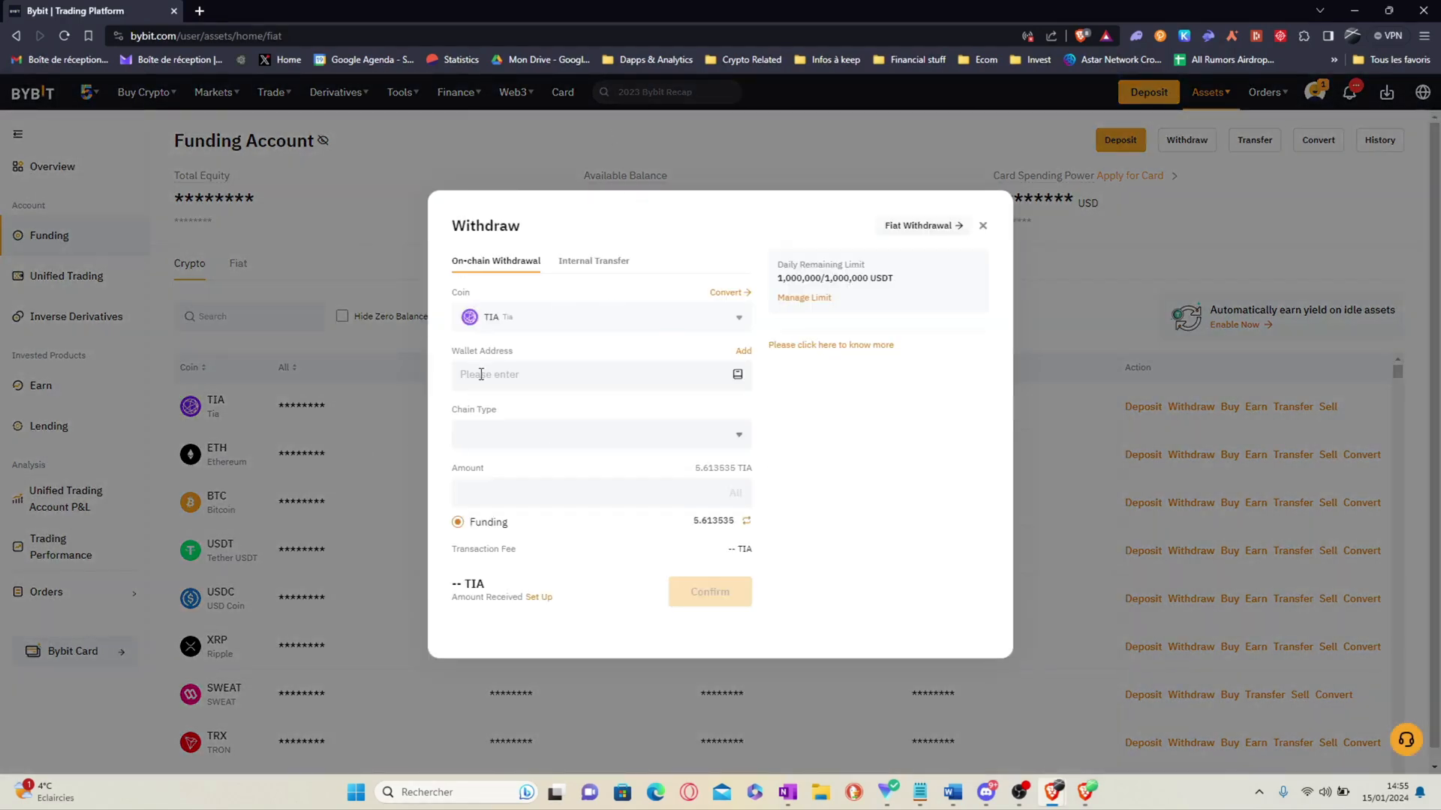
{"action": "left_click", "coordinate": [480, 373]}
{"action": "key", "text": "ctrl+v"}
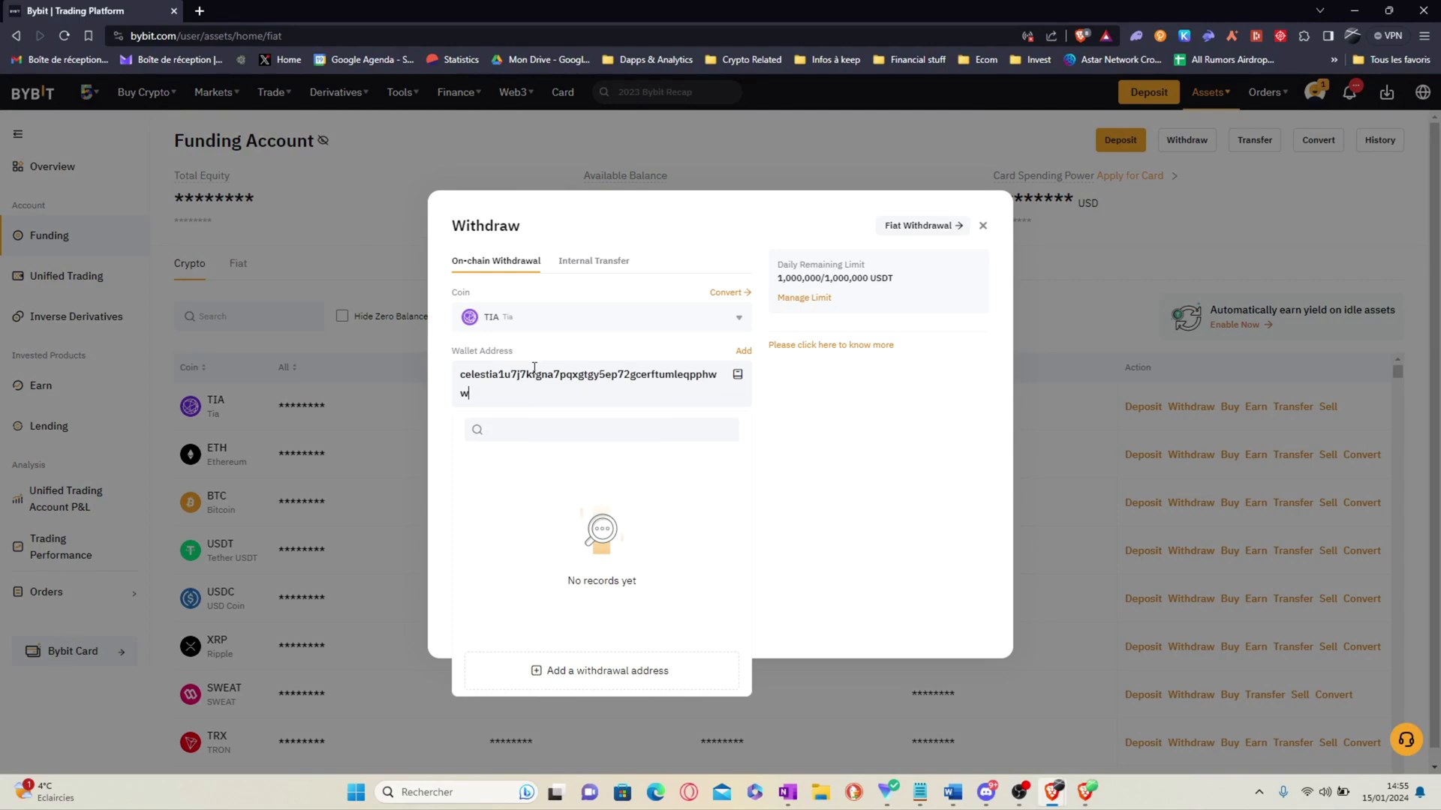
{"action": "left_click", "coordinate": [584, 351]}
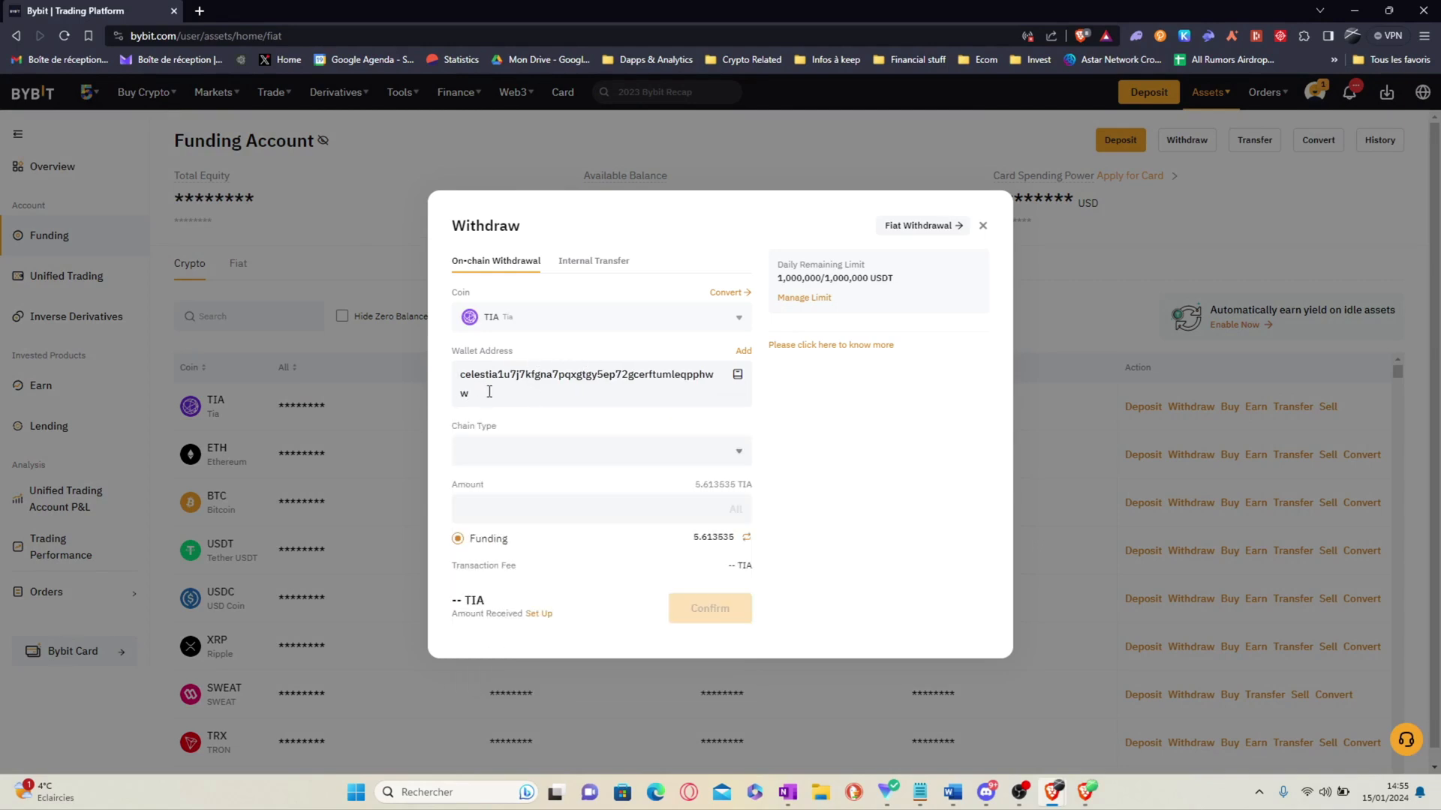
{"action": "left_click", "coordinate": [508, 450]}
{"action": "left_click", "coordinate": [520, 529]}
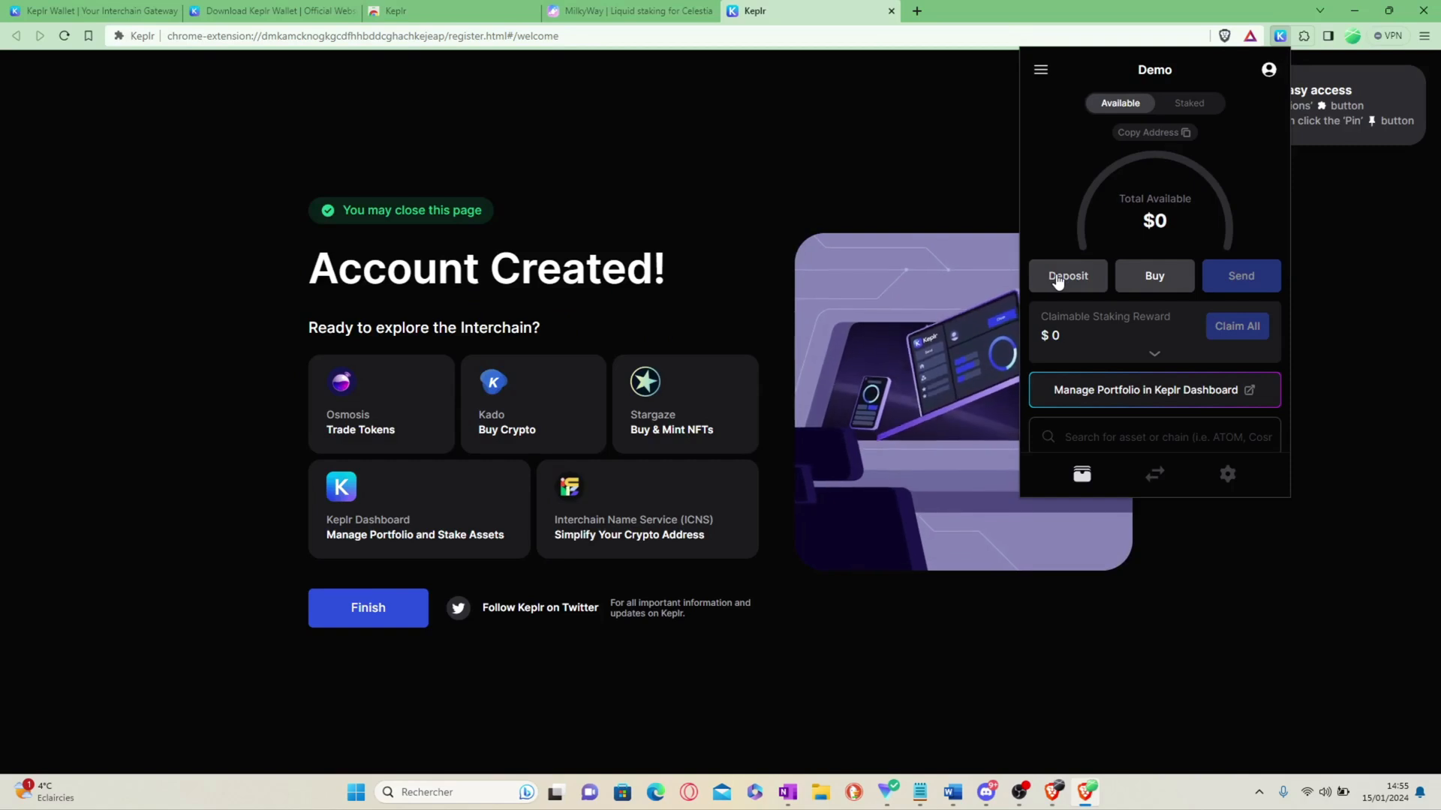
{"action": "left_click", "coordinate": [1058, 279]}
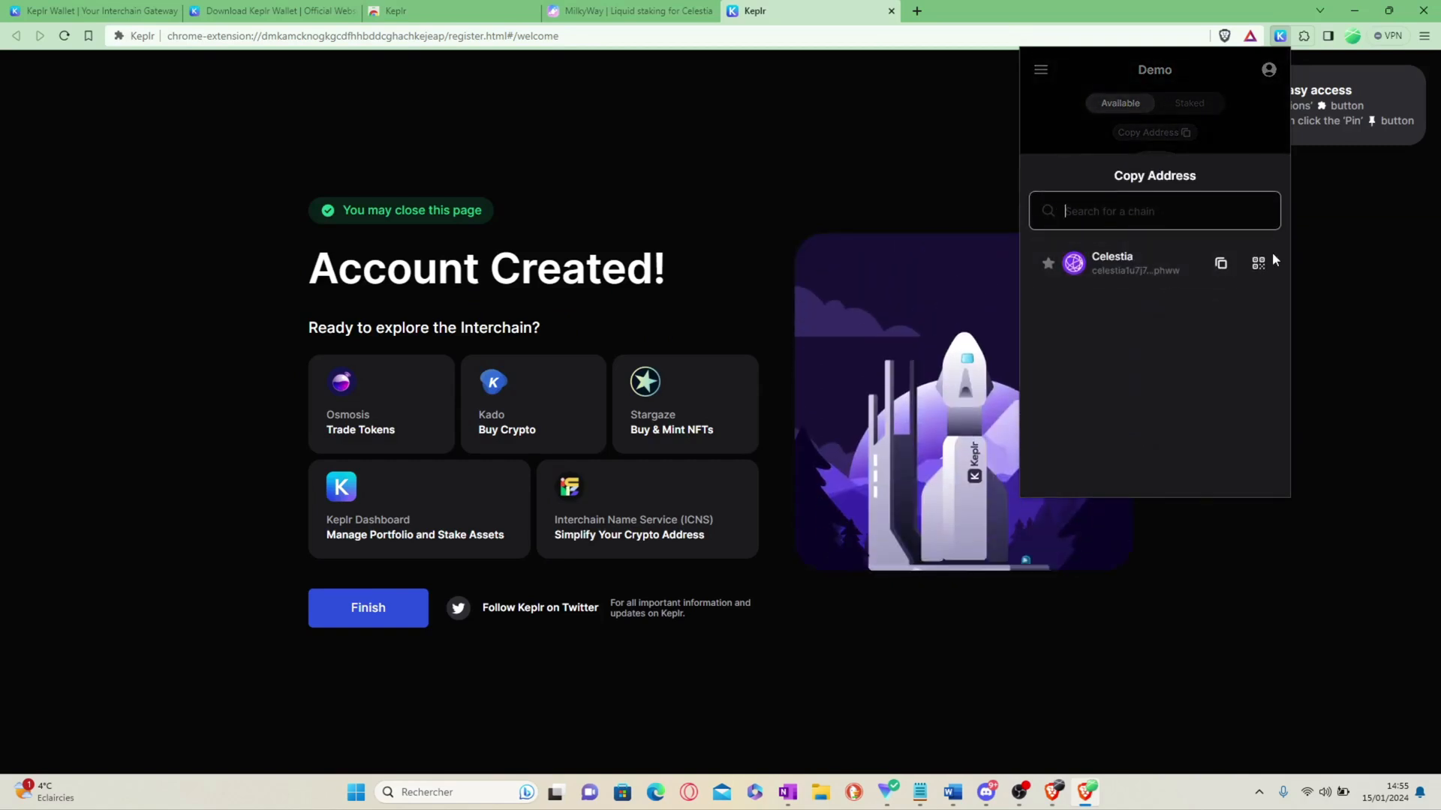
{"action": "left_click", "coordinate": [1048, 139]}
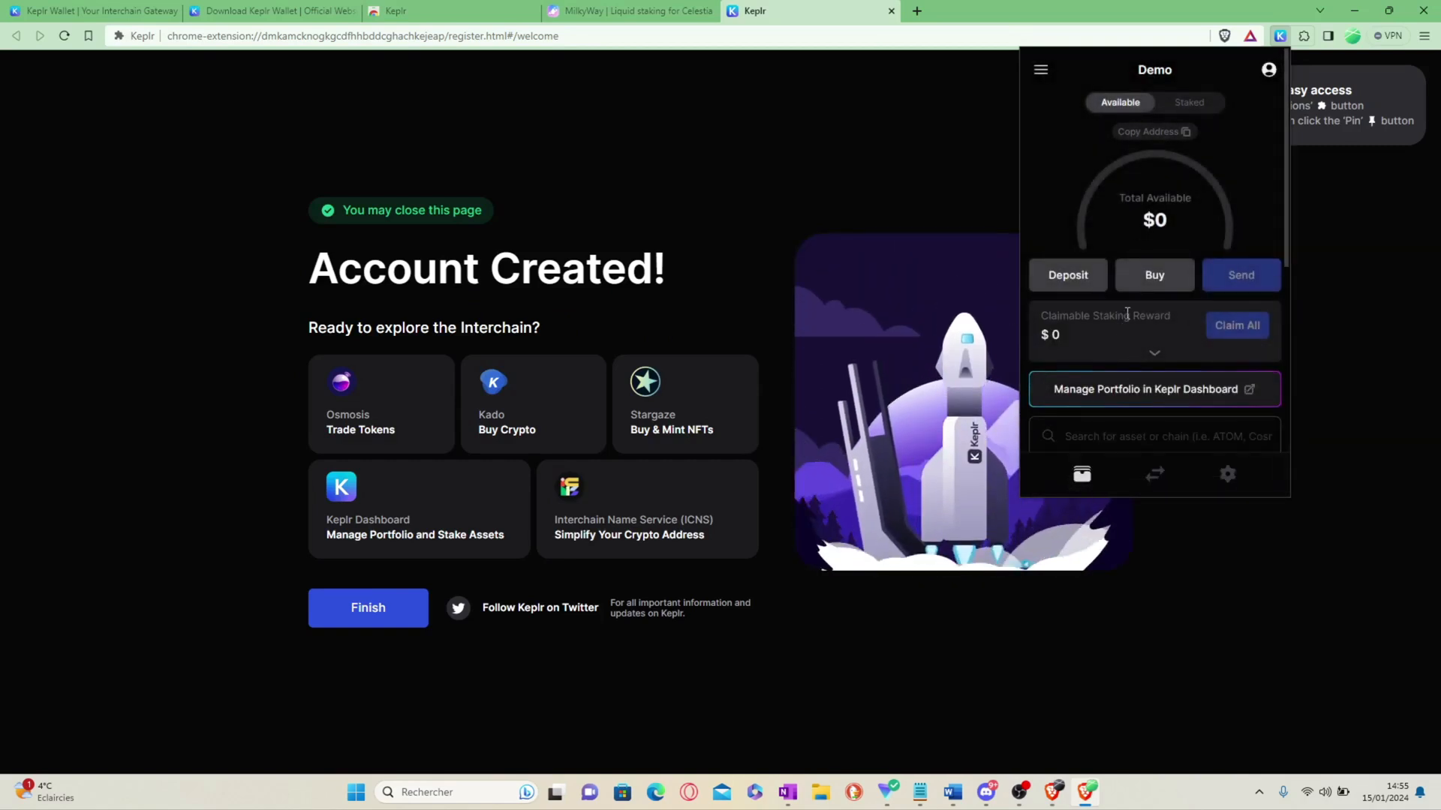
Step: Withdraw the full TIA balance of 5.513535 and submit it
{"action": "scroll", "coordinate": [1127, 310], "scroll_direction": "down", "scroll_amount": 2}
{"action": "scroll", "coordinate": [1132, 303], "scroll_direction": "up", "scroll_amount": 2}
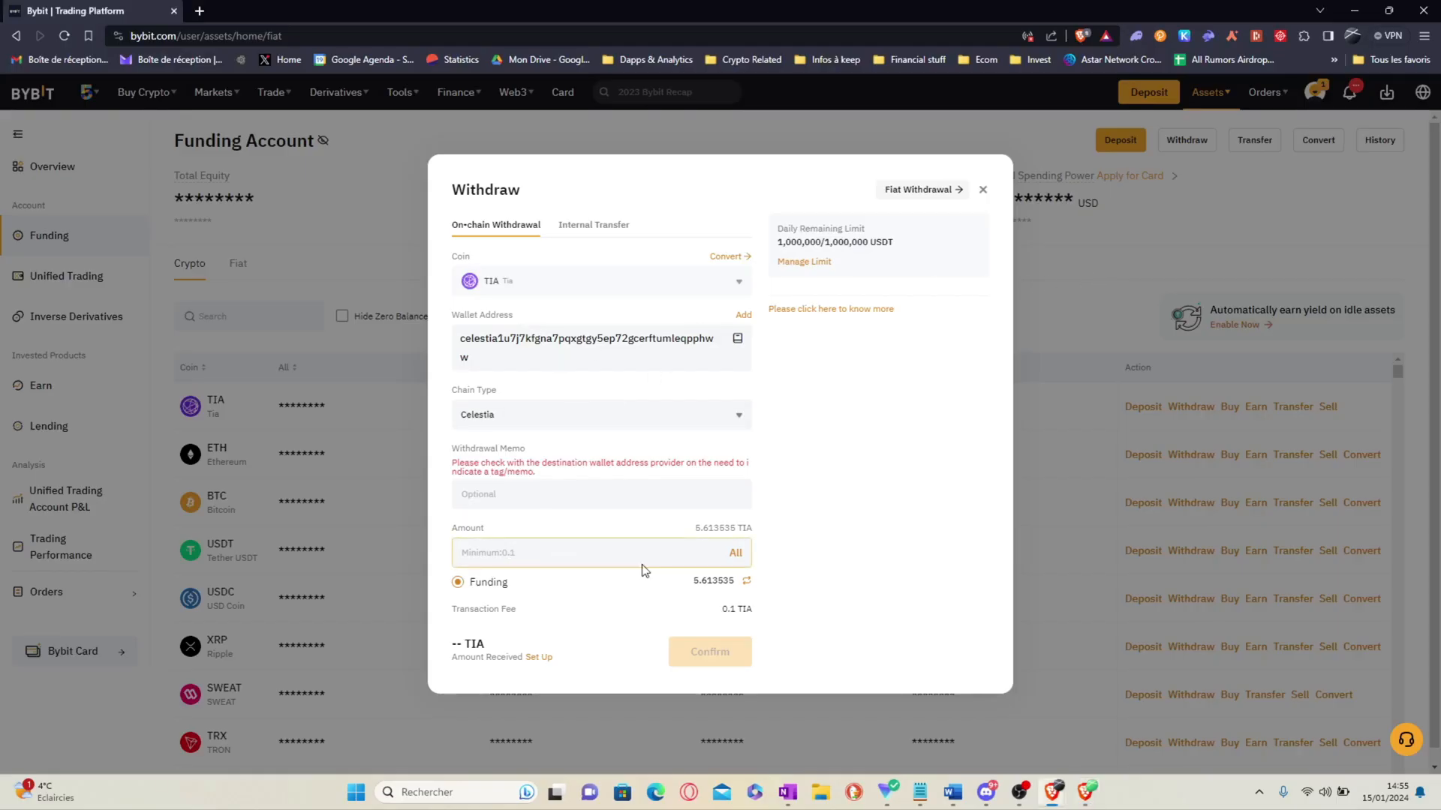
{"action": "left_click", "coordinate": [734, 551]}
{"action": "left_click", "coordinate": [713, 654]}
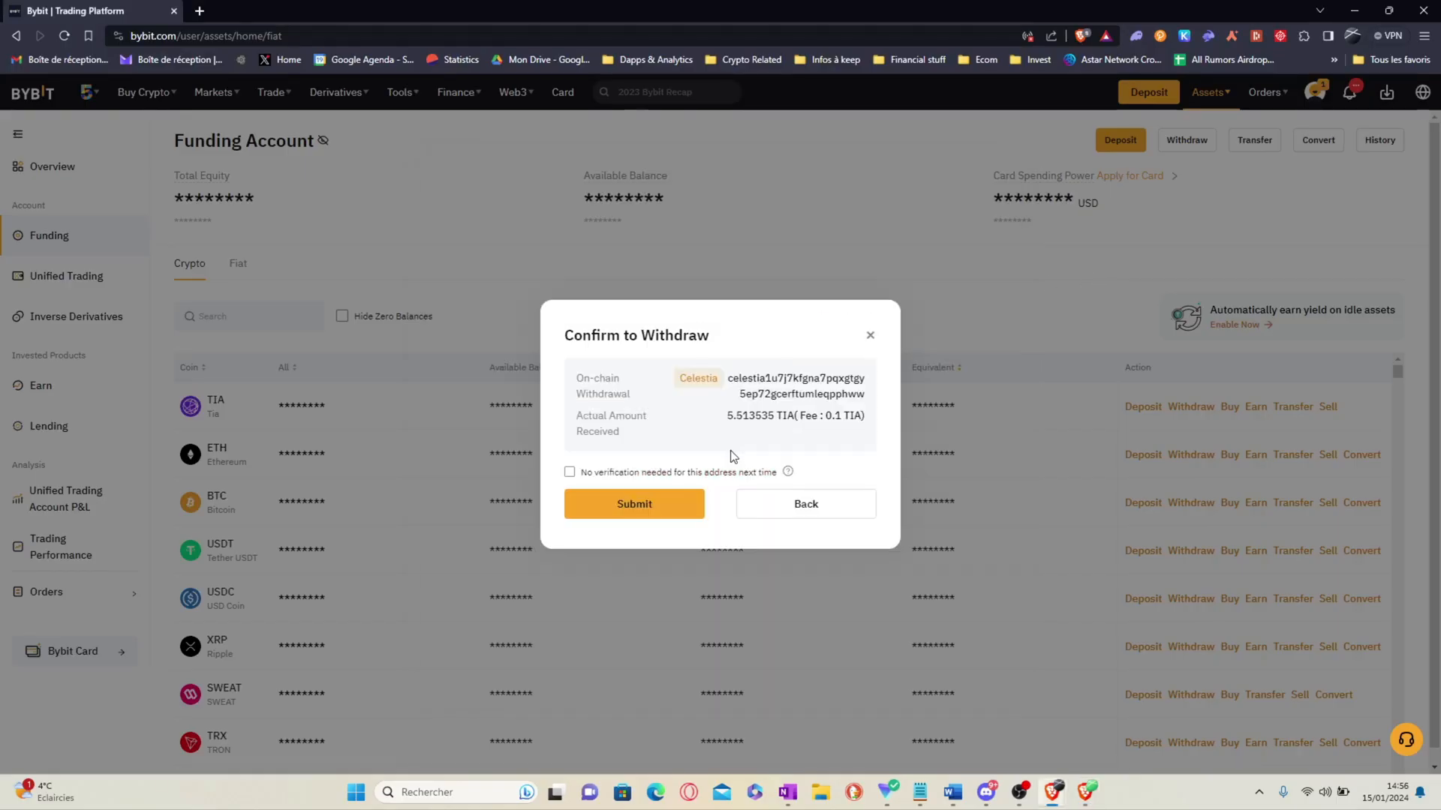
{"action": "left_click", "coordinate": [624, 509]}
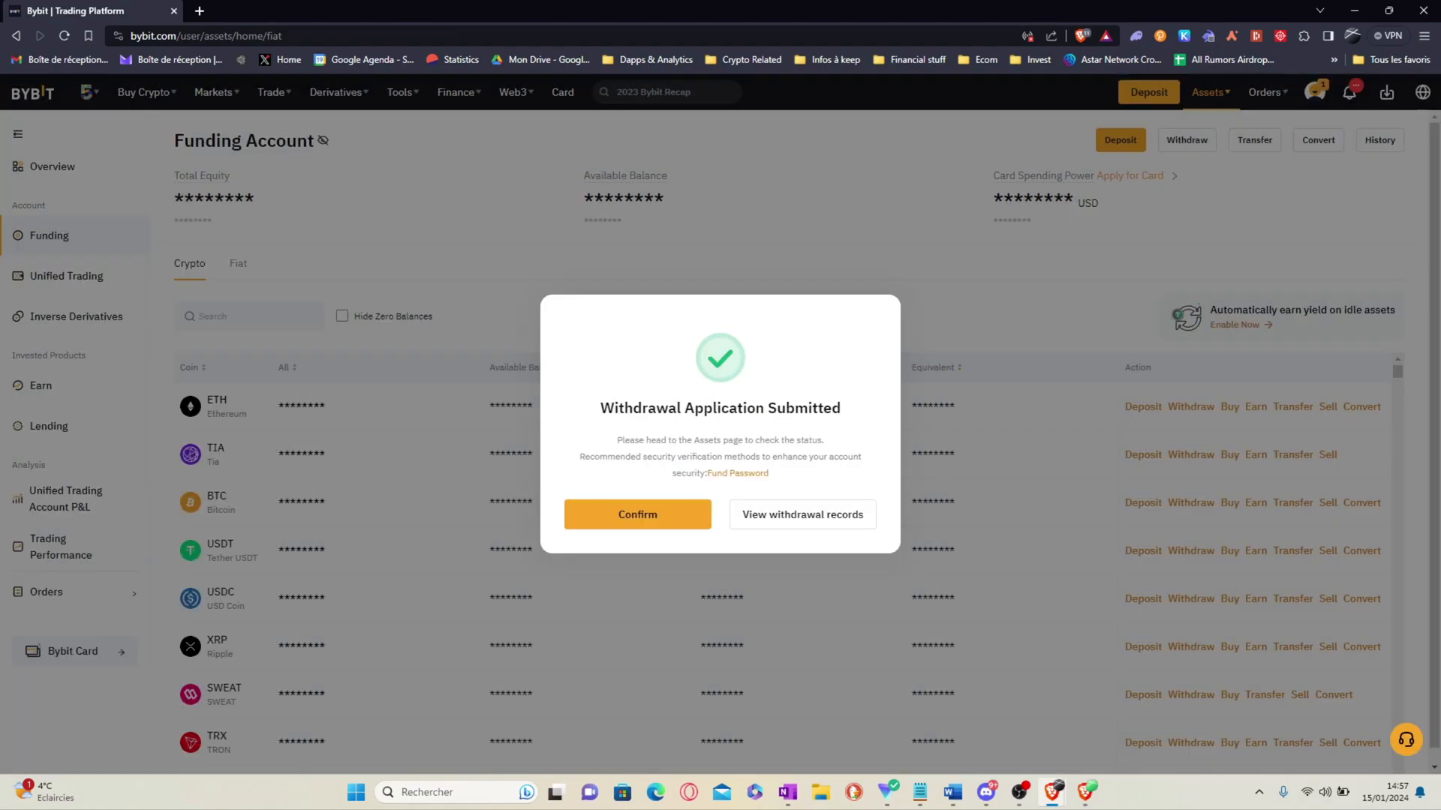
Step: Dismiss the Bybit confirmation and check the TIA balance in the Keplr popup
{"action": "left_click", "coordinate": [639, 519]}
{"action": "left_click", "coordinate": [1281, 36]}
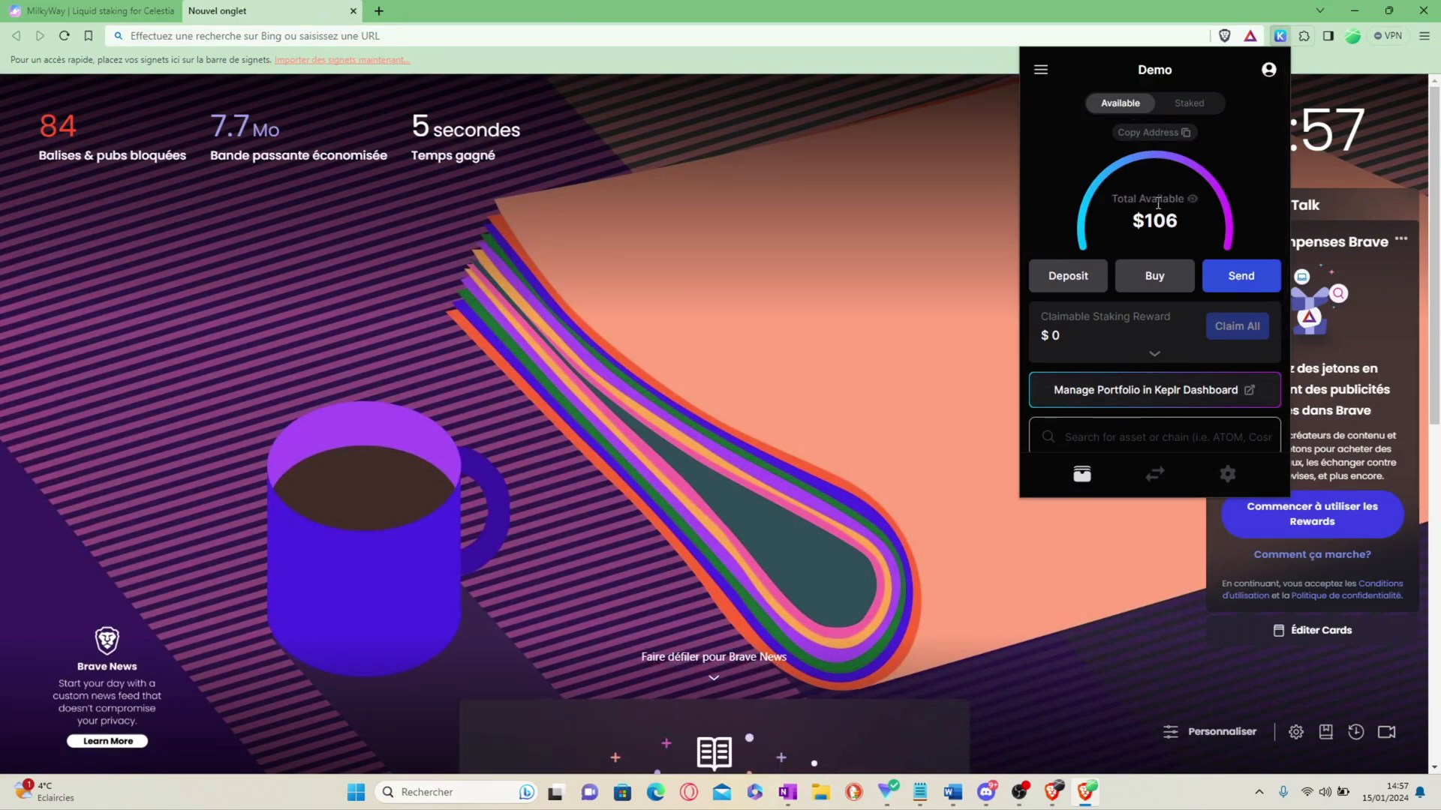
{"action": "scroll", "coordinate": [1161, 204], "scroll_direction": "down", "scroll_amount": 2}
{"action": "scroll", "coordinate": [1141, 315], "scroll_direction": "up", "scroll_amount": 2}
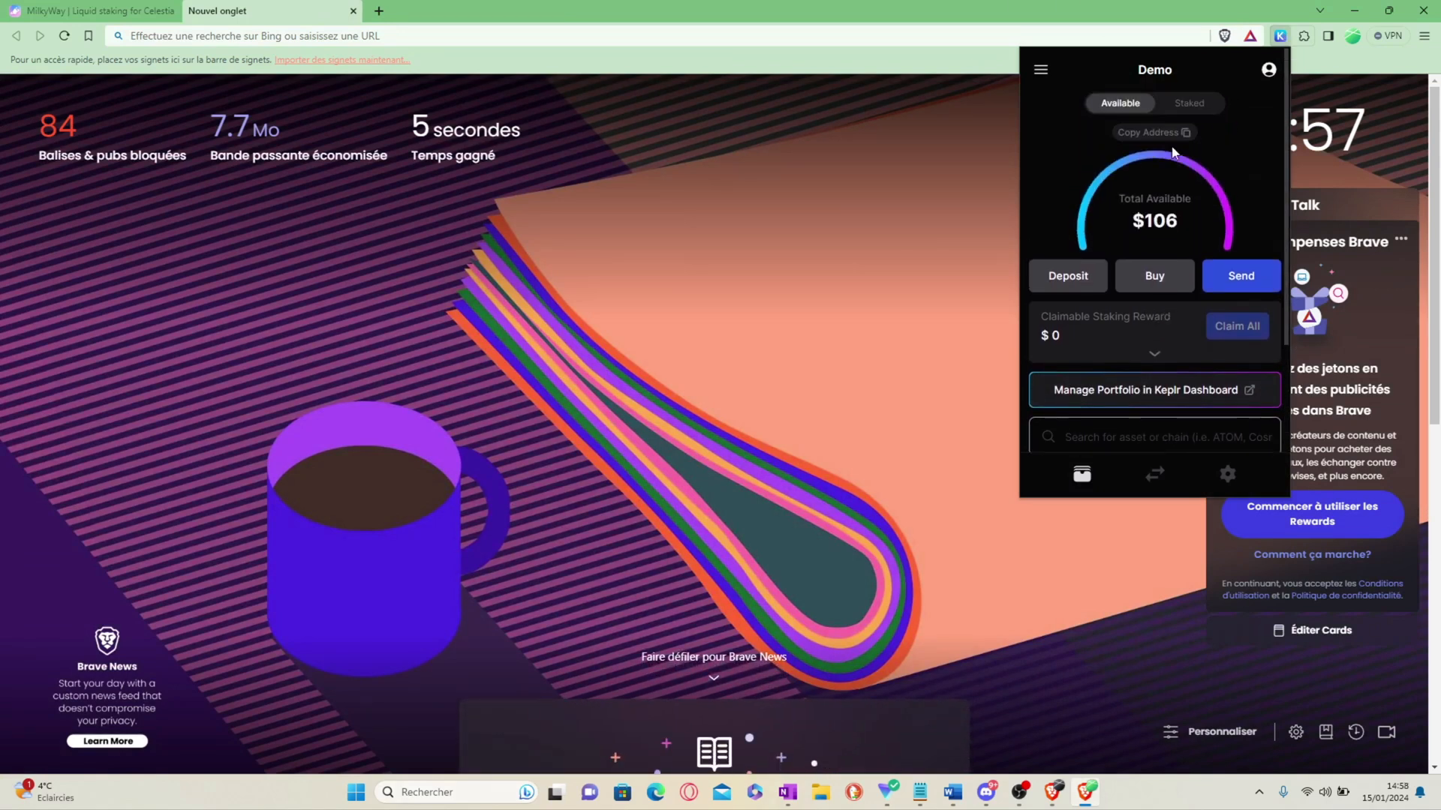
Step: Open the Keplr Dashboard portfolio showing 5.5135 TIA worth $106 and 0.0891 ATOM
{"action": "left_click", "coordinate": [1116, 392]}
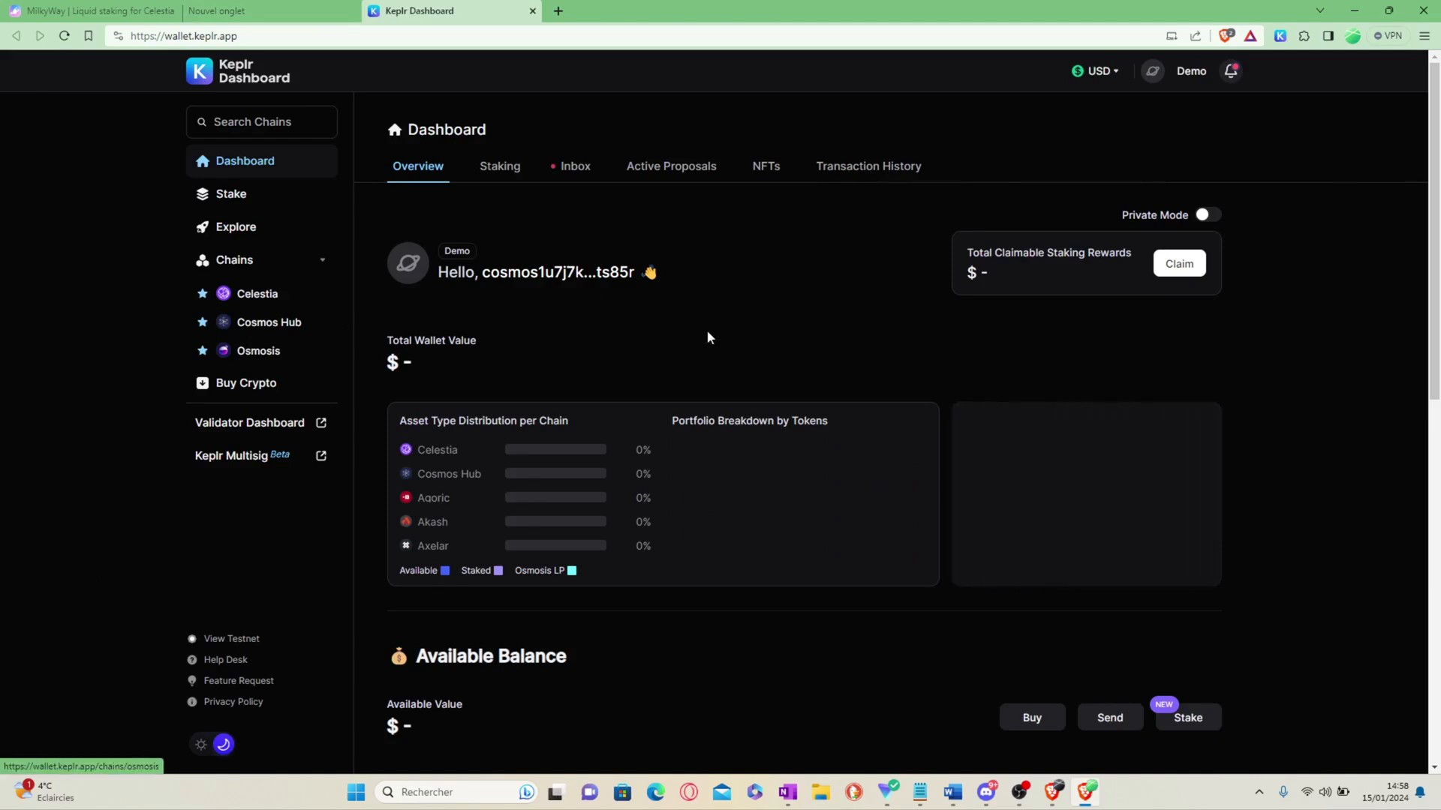
{"action": "scroll", "coordinate": [722, 499], "scroll_direction": "up", "scroll_amount": 1}
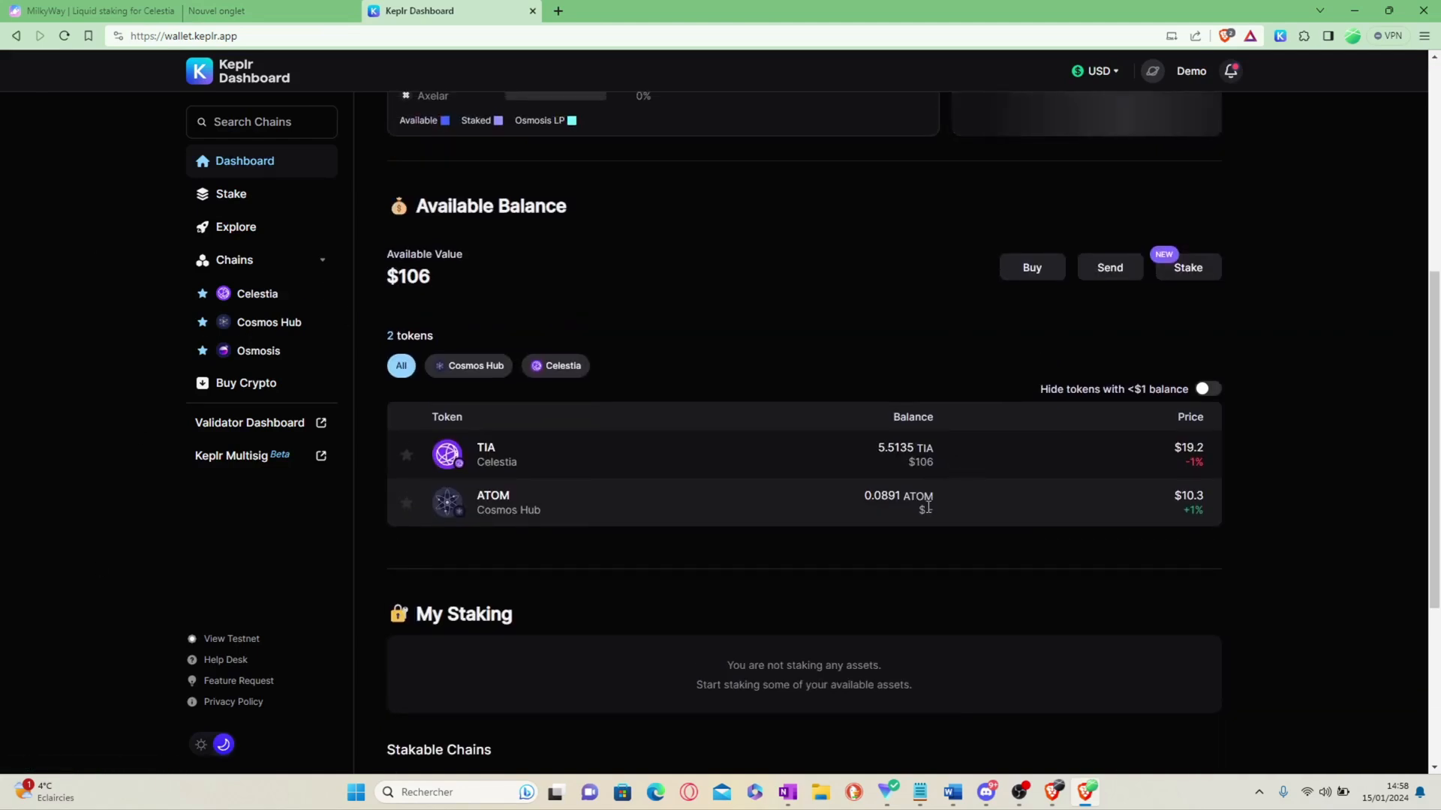
{"action": "left_click_drag", "start_coordinate": [856, 497], "coordinate": [865, 542]}
{"action": "left_click", "coordinate": [820, 492]}
{"action": "scroll", "coordinate": [820, 492], "scroll_direction": "down", "scroll_amount": 3}
{"action": "scroll", "coordinate": [820, 633], "scroll_direction": "up", "scroll_amount": 2}
{"action": "scroll", "coordinate": [831, 623], "scroll_direction": "down", "scroll_amount": 2}
{"action": "left_click_drag", "start_coordinate": [437, 541], "coordinate": [608, 539]}
{"action": "left_click", "coordinate": [499, 570]}
{"action": "scroll", "coordinate": [625, 537], "scroll_direction": "up", "scroll_amount": 8}
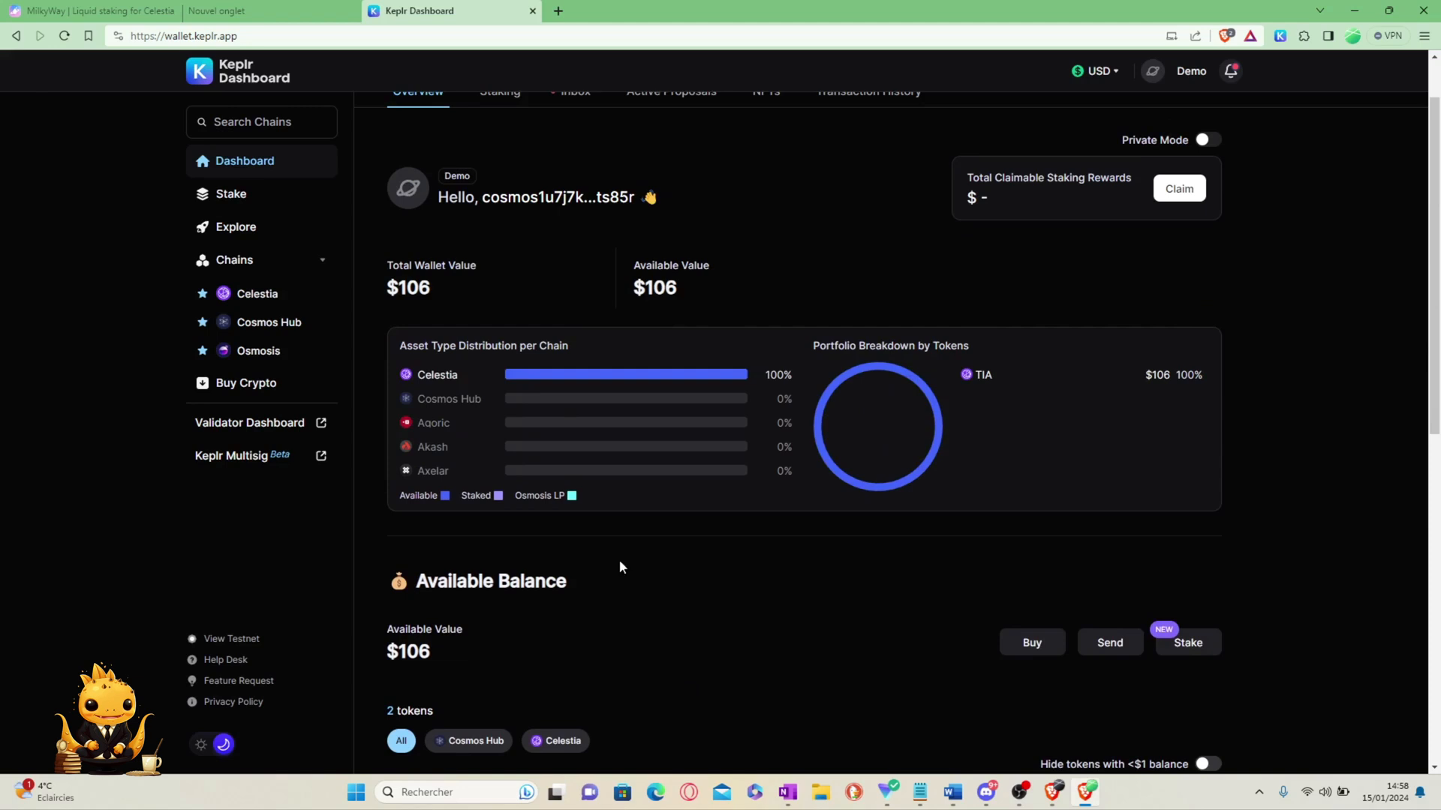
Step: Open the Celestia page from the Chains sidebar to view 5.5135 TIA available
{"action": "left_click", "coordinate": [256, 295]}
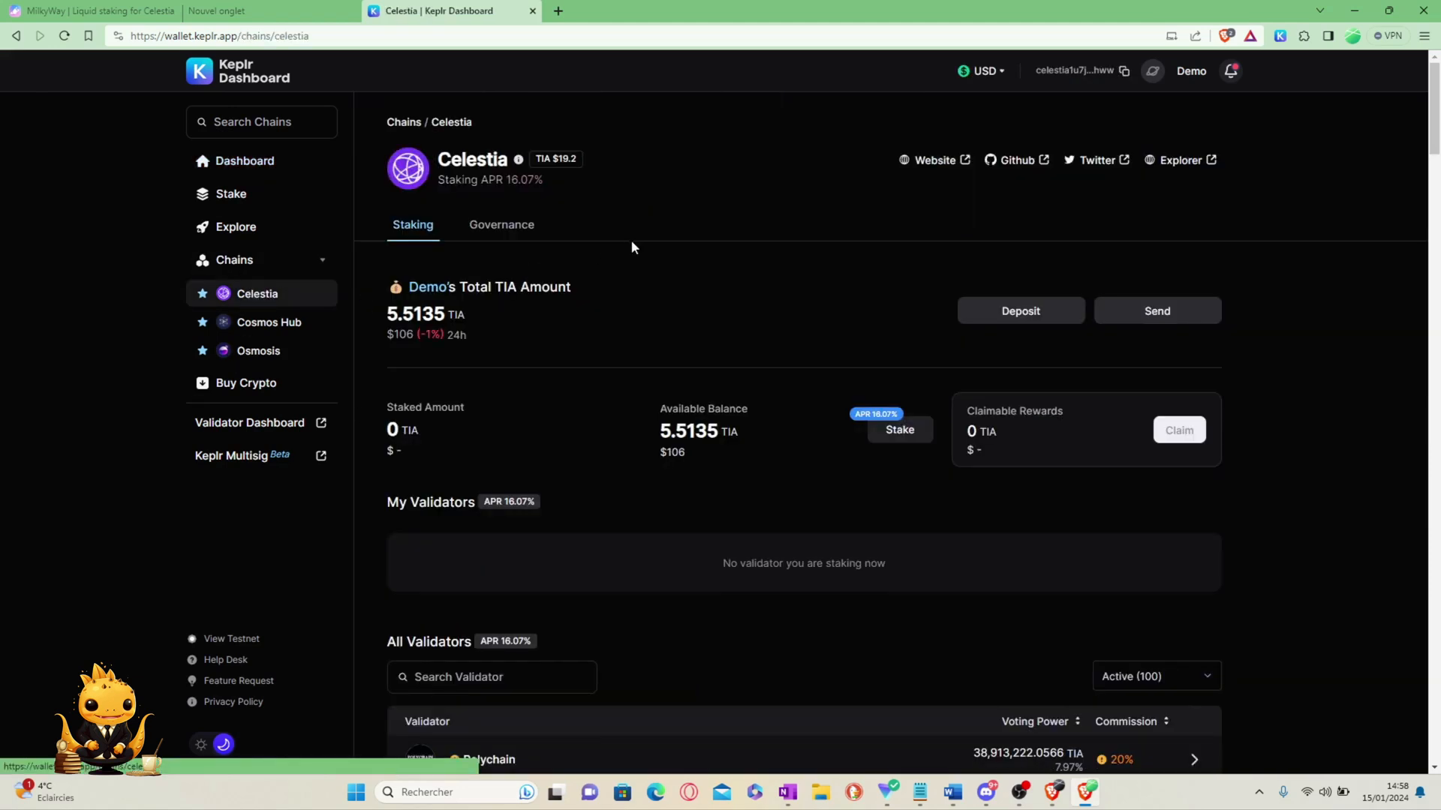
{"action": "left_click_drag", "start_coordinate": [380, 319], "coordinate": [510, 345]}
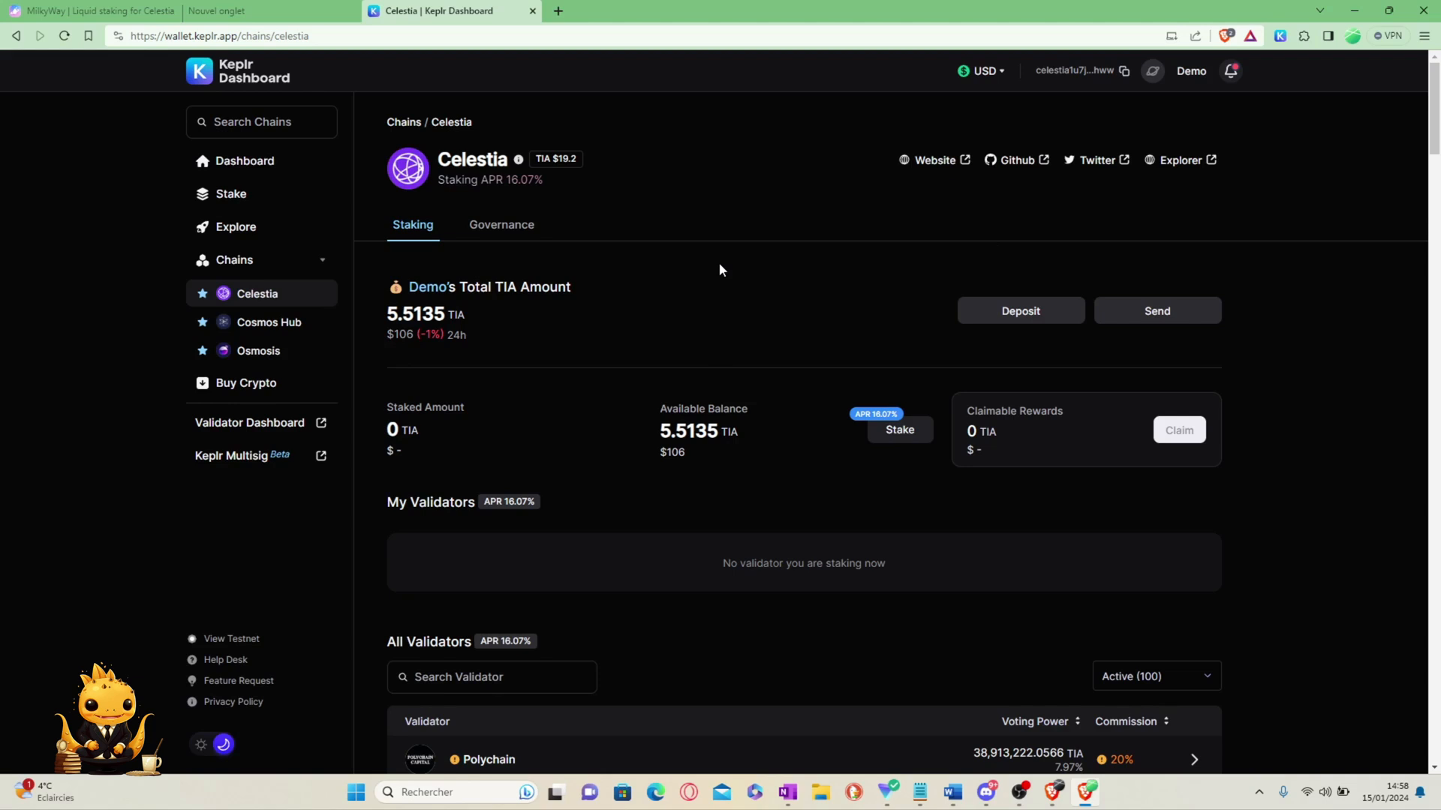
{"action": "scroll", "coordinate": [722, 267], "scroll_direction": "down", "scroll_amount": 3}
{"action": "scroll", "coordinate": [862, 338], "scroll_direction": "up", "scroll_amount": 2}
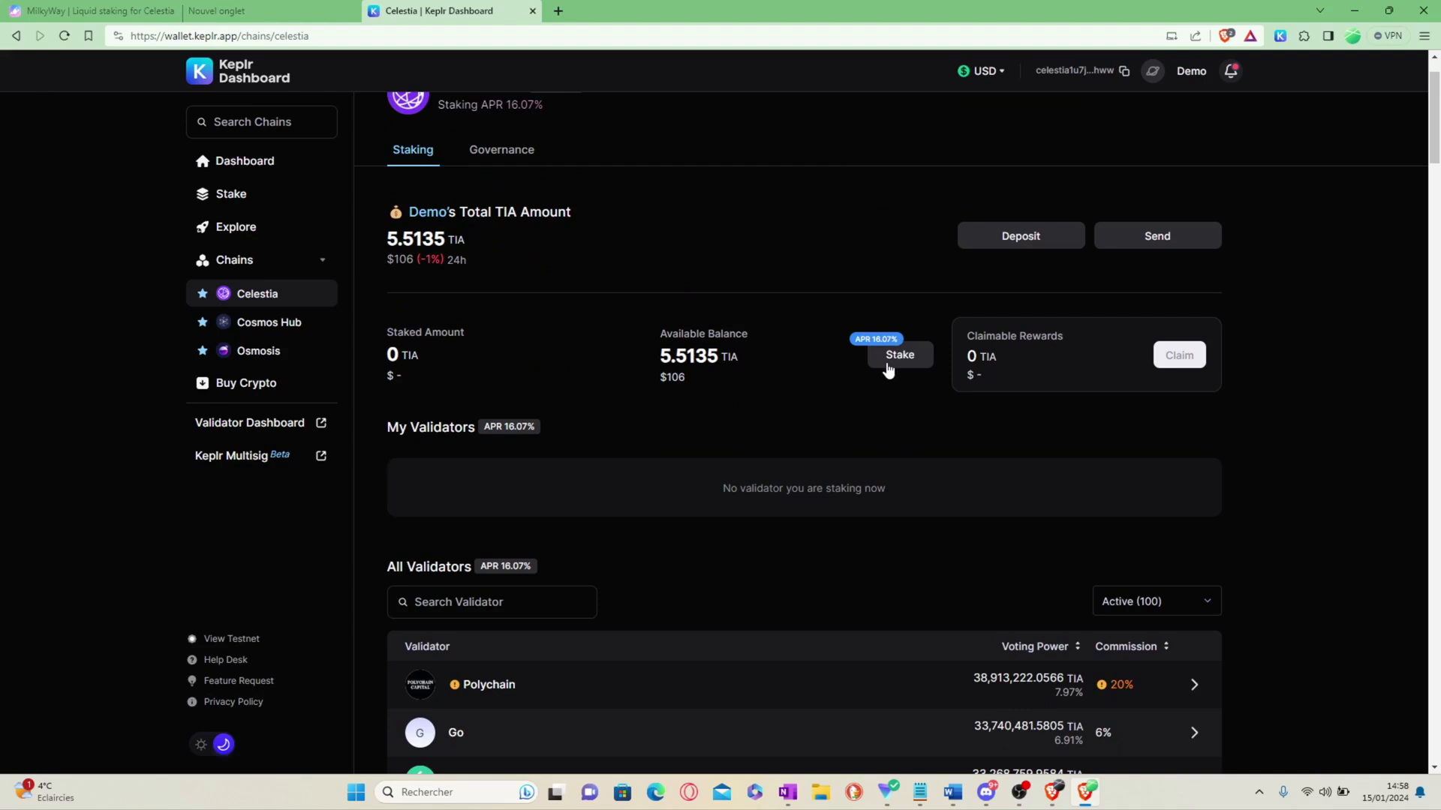
Step: Start staking TIA and browse the All Validators list
{"action": "left_click", "coordinate": [890, 364]}
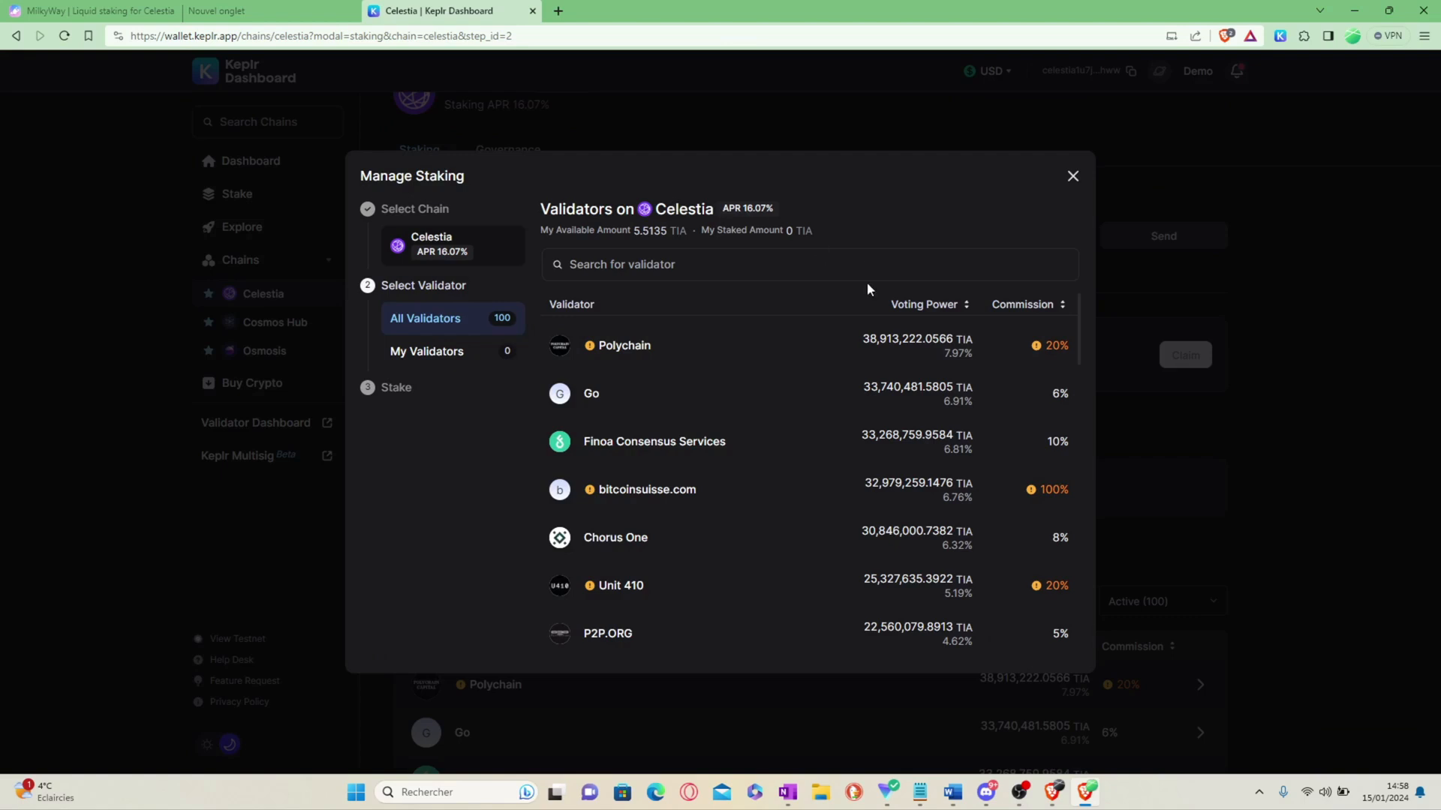
{"action": "scroll", "coordinate": [775, 392], "scroll_direction": "down", "scroll_amount": 1}
{"action": "scroll", "coordinate": [772, 450], "scroll_direction": "up", "scroll_amount": 1}
{"action": "mouse_move", "coordinate": [1050, 345]}
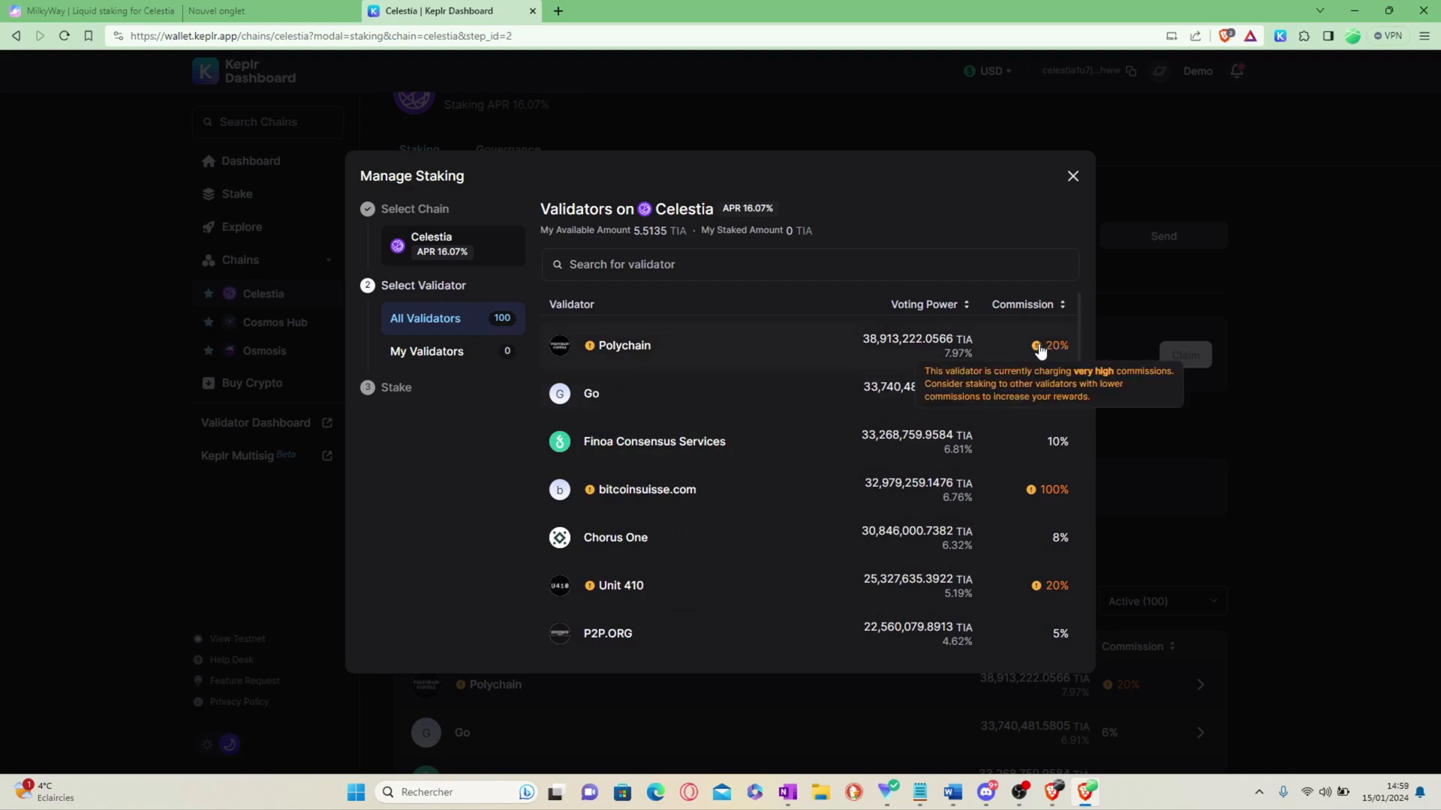
{"action": "scroll", "coordinate": [759, 379], "scroll_direction": "down", "scroll_amount": 1}
{"action": "scroll", "coordinate": [900, 378], "scroll_direction": "up", "scroll_amount": 1}
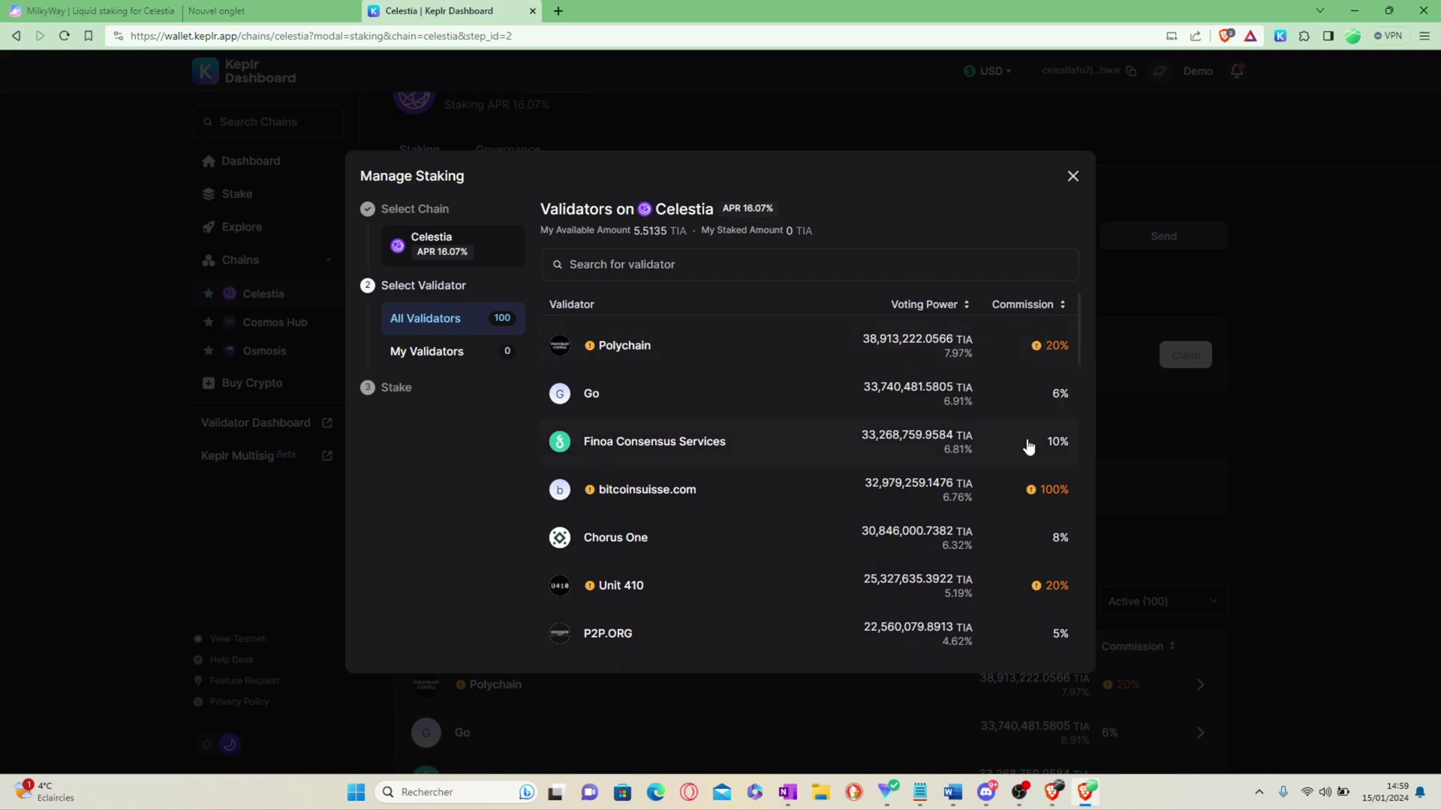
{"action": "scroll", "coordinate": [933, 458], "scroll_direction": "down", "scroll_amount": 3}
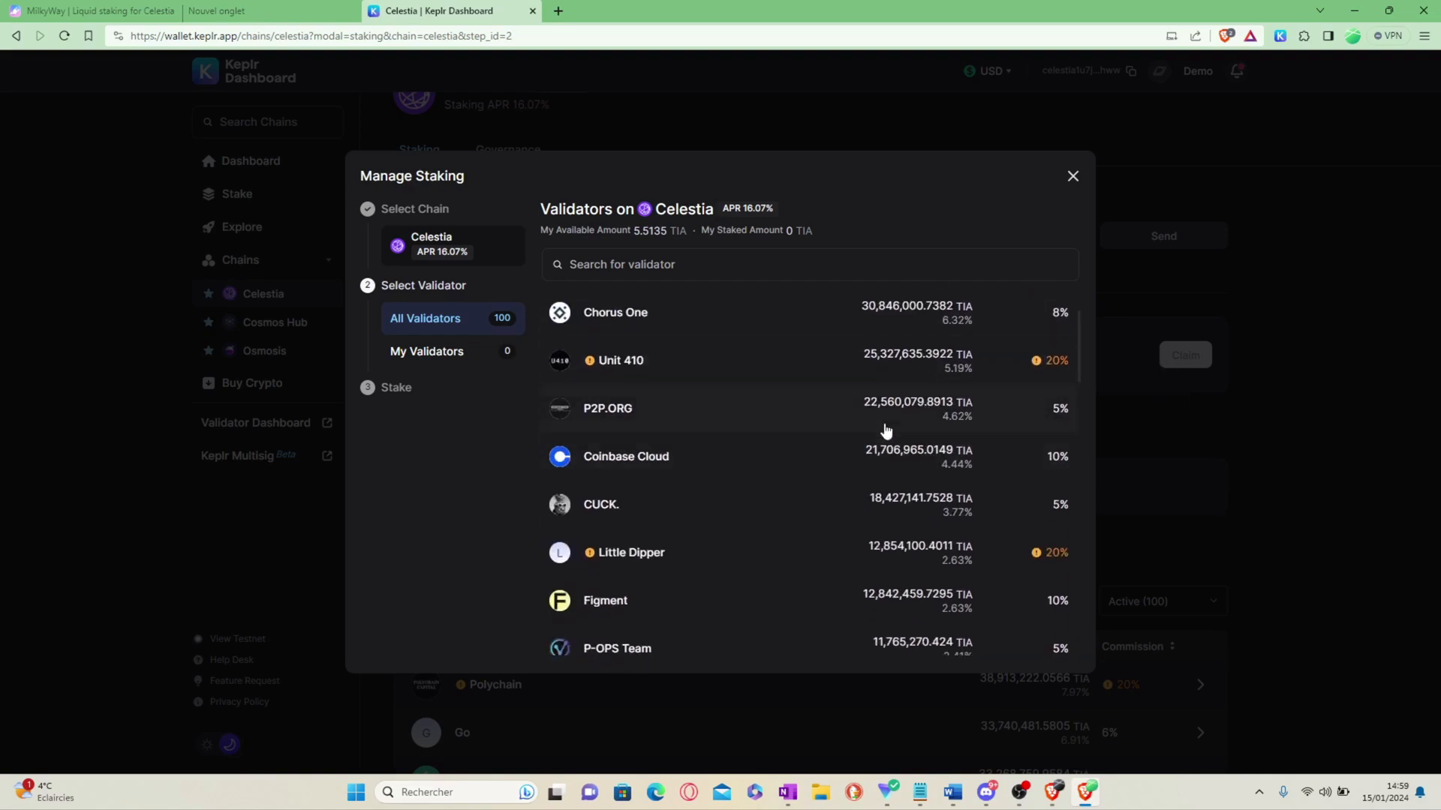
{"action": "scroll", "coordinate": [773, 431], "scroll_direction": "down", "scroll_amount": 3}
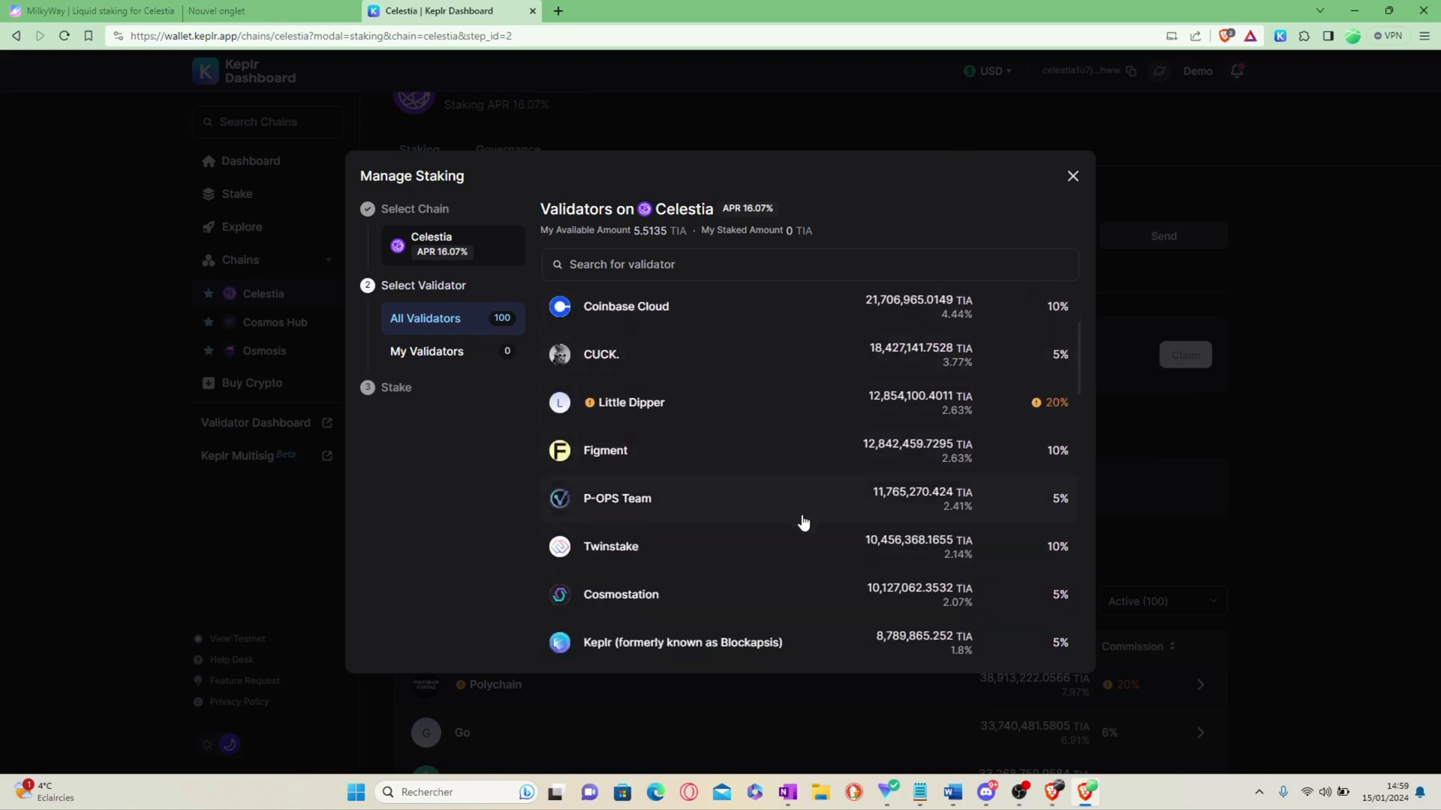
{"action": "scroll", "coordinate": [777, 433], "scroll_direction": "down", "scroll_amount": 2}
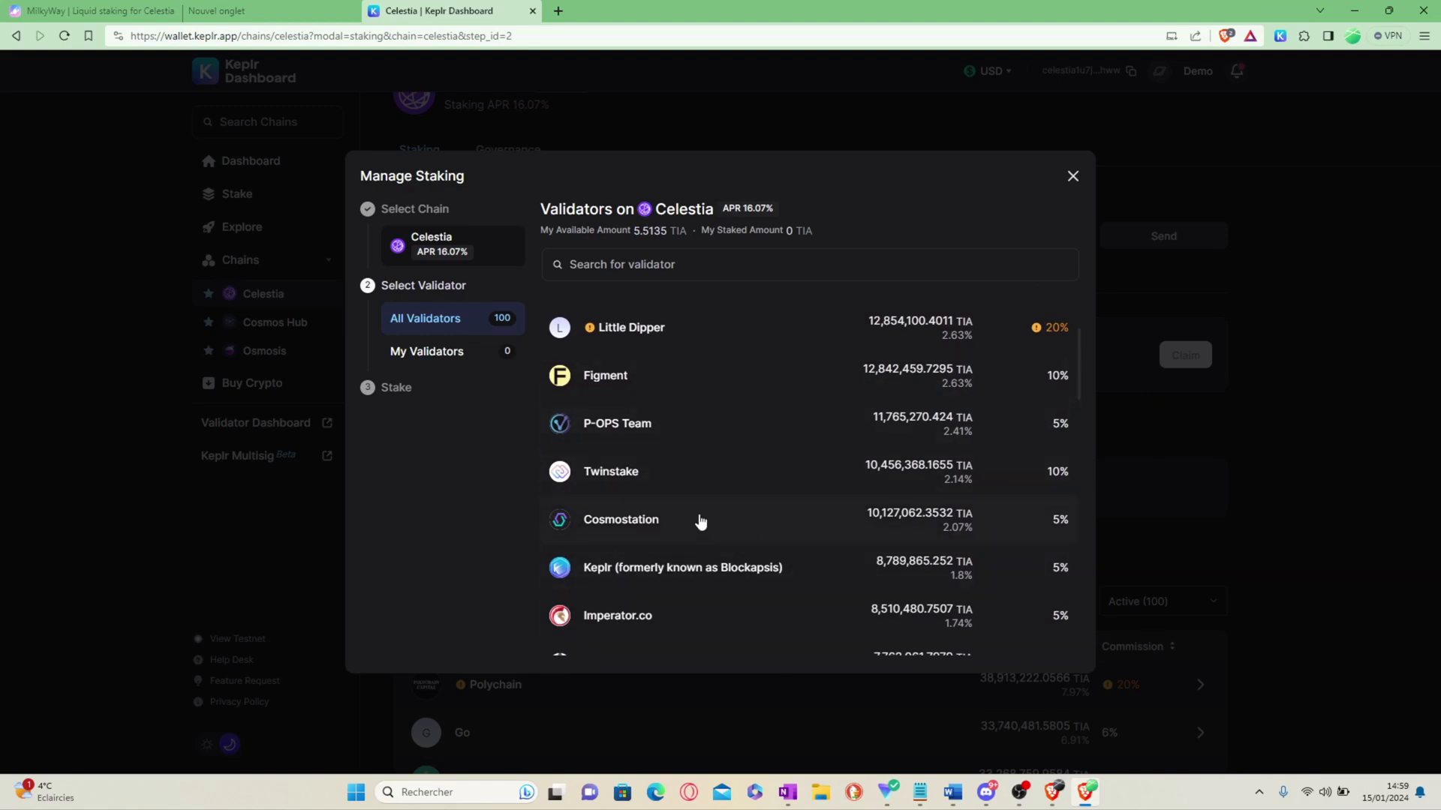
Step: Choose Cosmostation as the validator, with 5.513535 TIA entered as the amount
{"action": "left_click", "coordinate": [678, 521]}
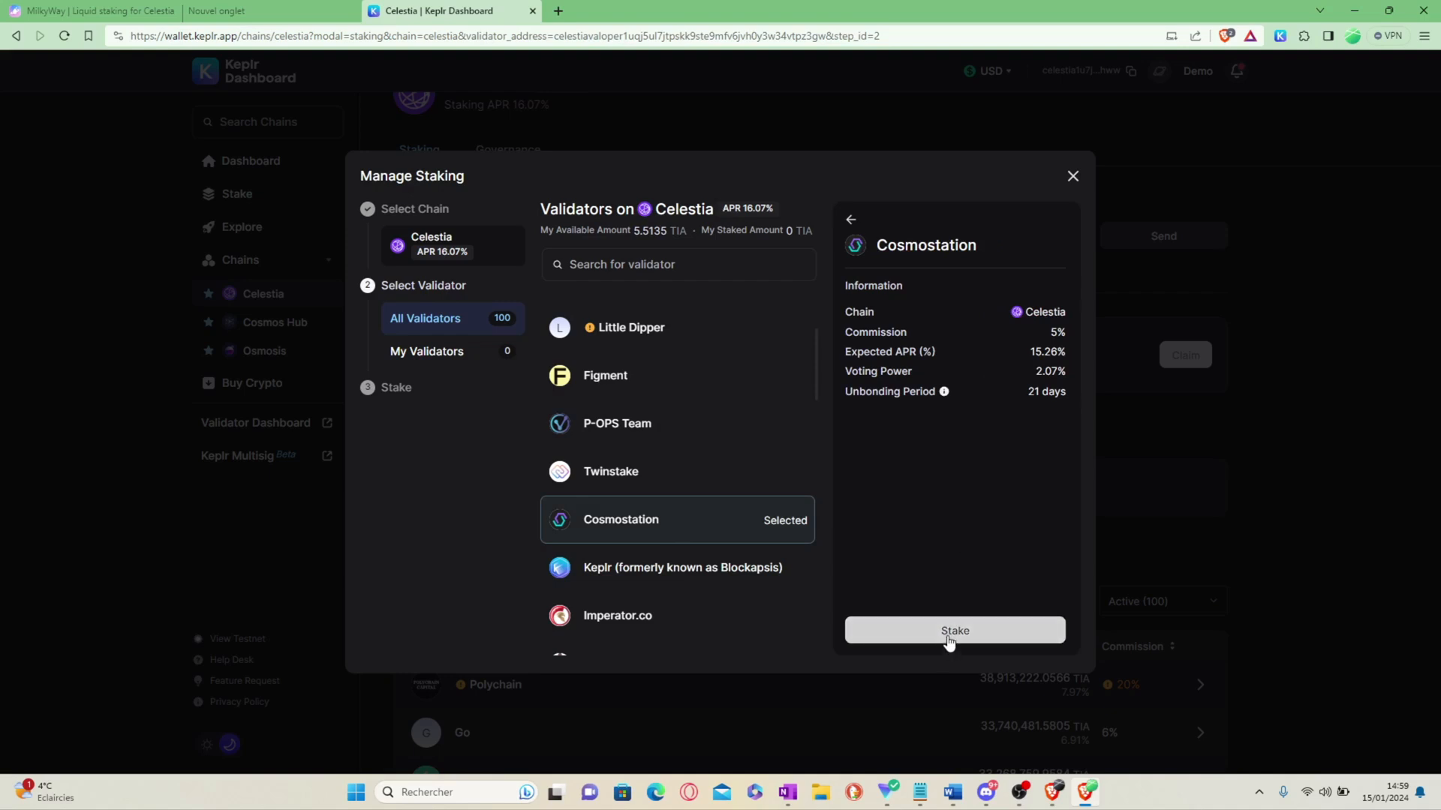
{"action": "right_click", "coordinate": [935, 299]}
{"action": "left_click", "coordinate": [970, 348]}
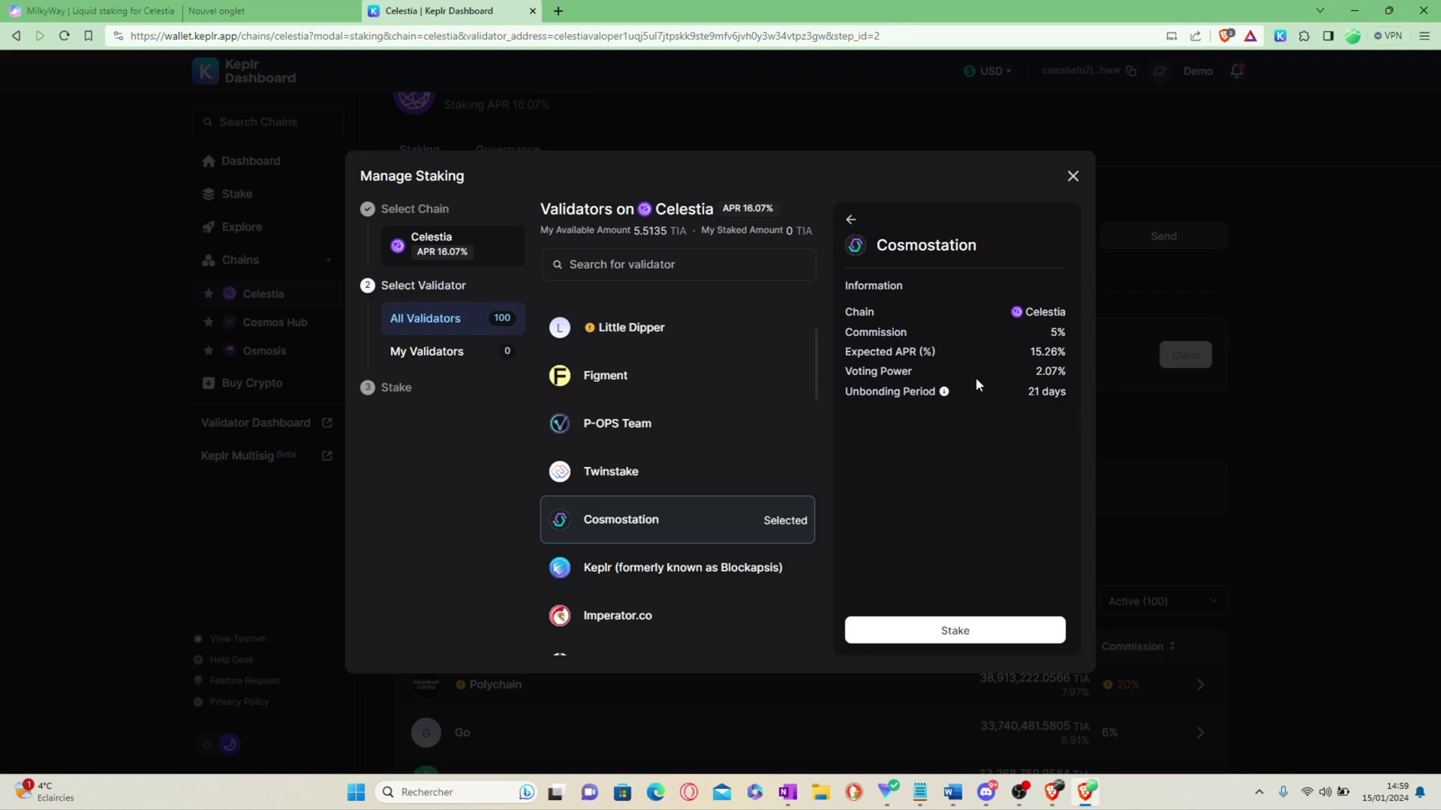
{"action": "mouse_move", "coordinate": [944, 397]}
Step: Enter 2 TIA to stake with Cosmostation and submit it for confirmation
{"action": "left_click", "coordinate": [938, 633]}
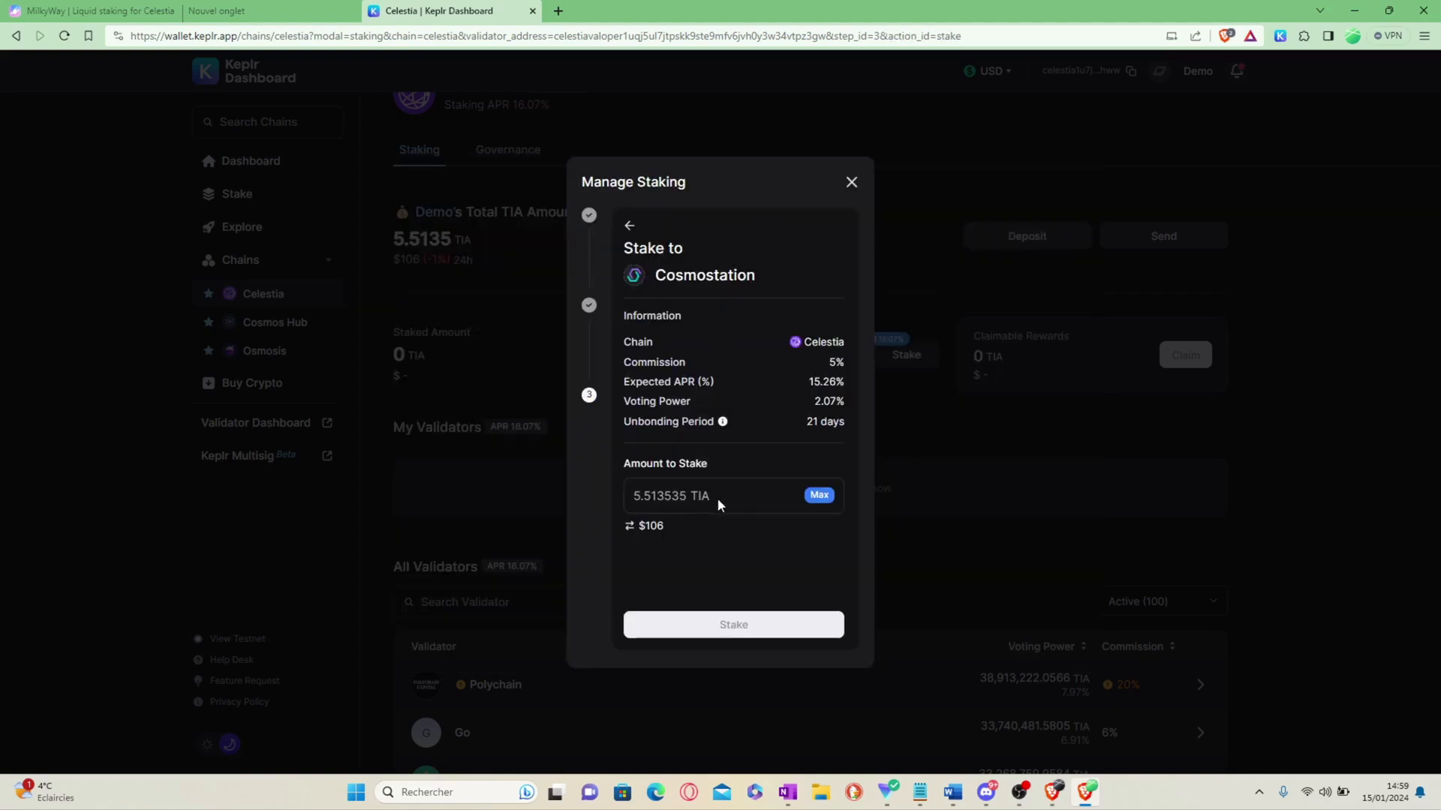
{"action": "left_click", "coordinate": [676, 494]}
{"action": "type", "text": "1 TIA"}
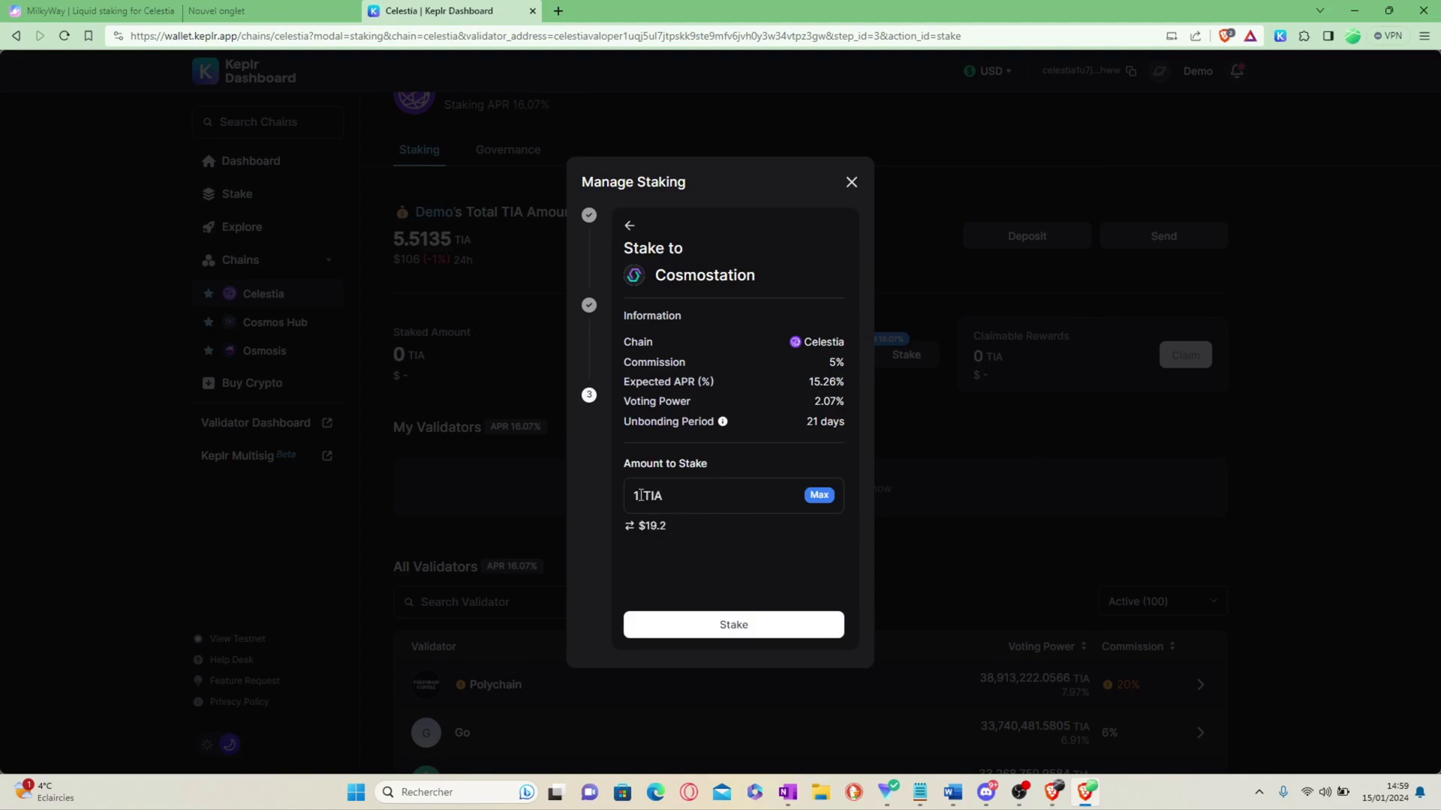
{"action": "type", "text": "2"}
{"action": "left_click", "coordinate": [728, 619]}
{"action": "left_click_drag", "start_coordinate": [1170, 59], "coordinate": [958, 177]}
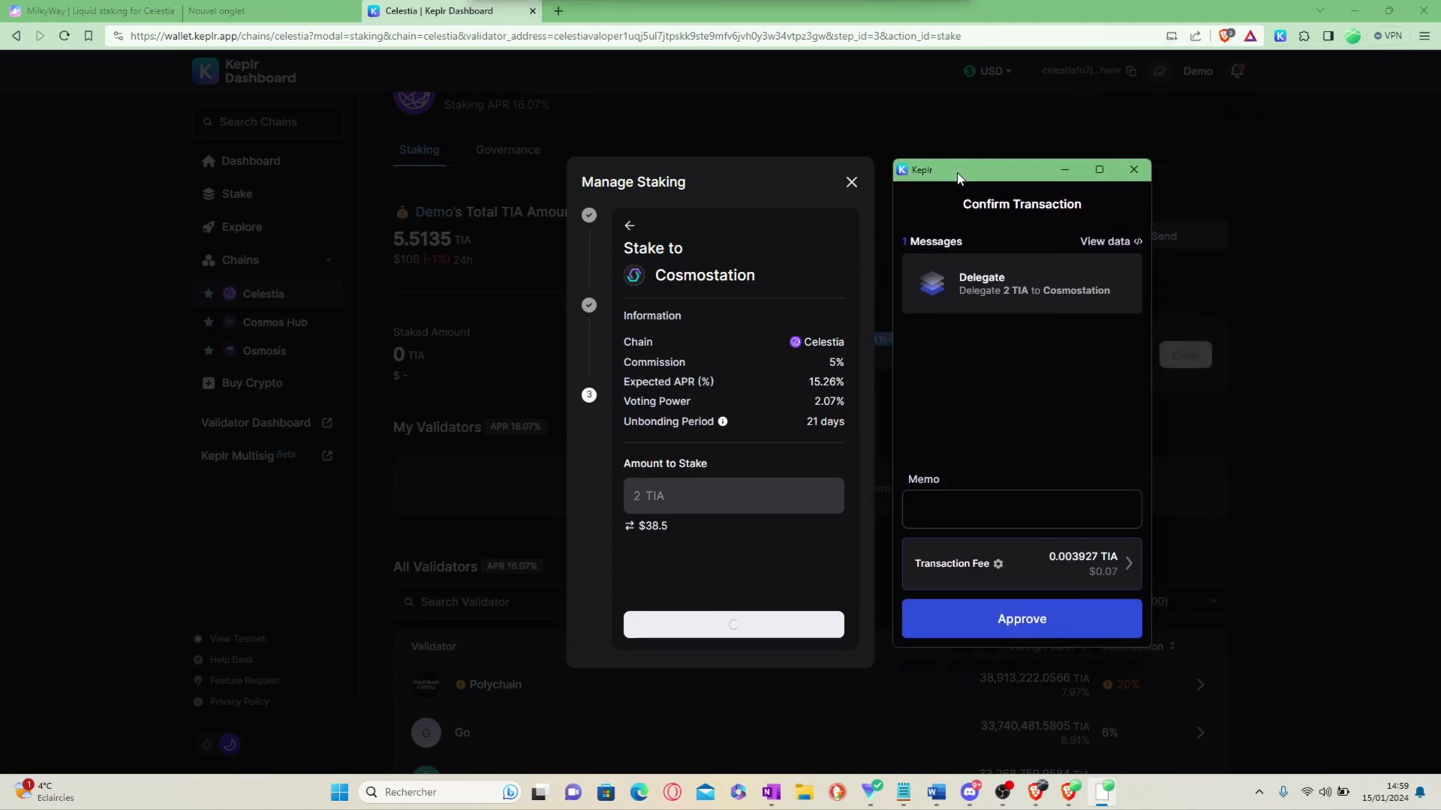
Step: Switch the transaction fee to Low and approve delegating 2 TIA to Cosmostation
{"action": "left_click", "coordinate": [1126, 561]}
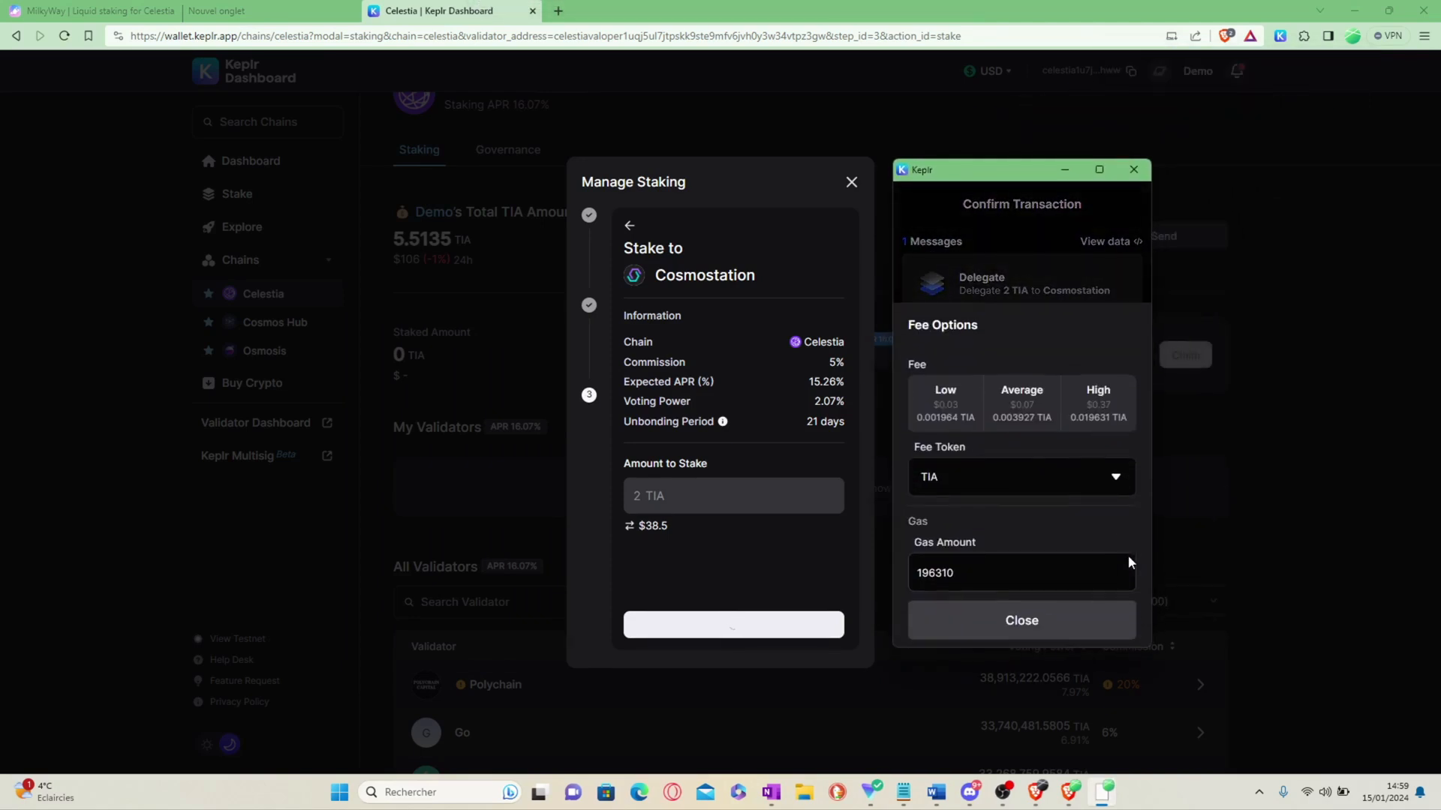
{"action": "left_click", "coordinate": [945, 403]}
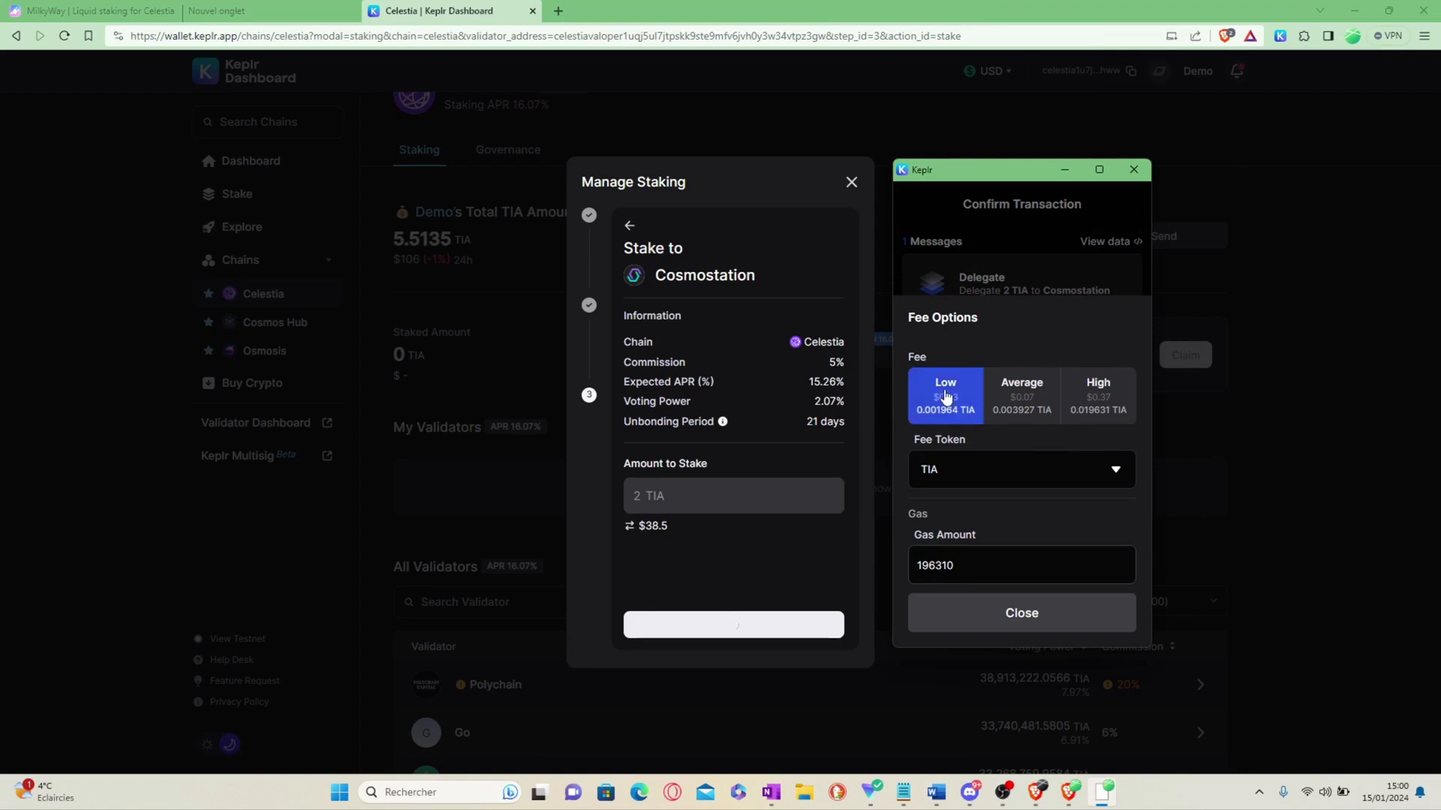
{"action": "left_click", "coordinate": [1011, 615]}
{"action": "left_click", "coordinate": [1023, 629]}
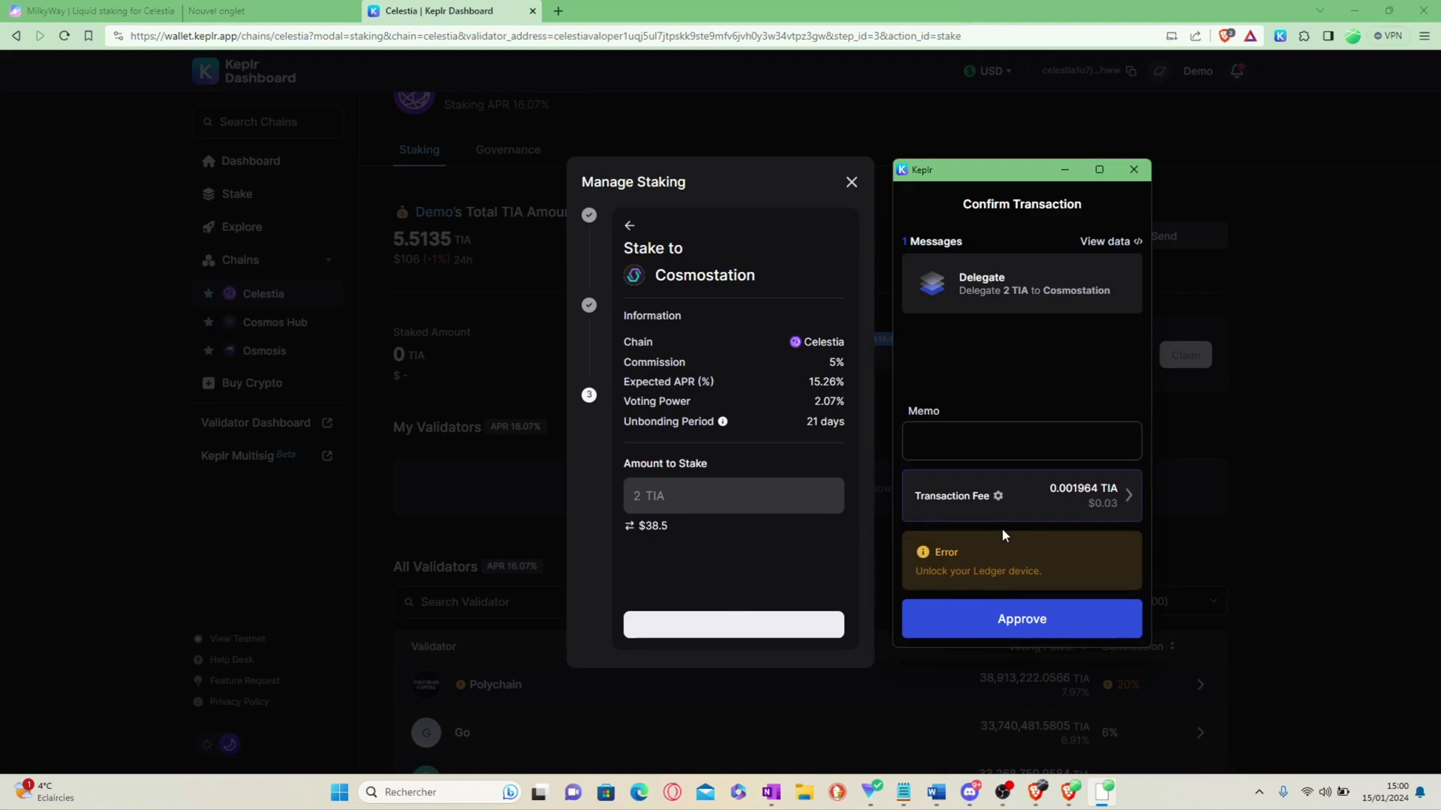
{"action": "left_click", "coordinate": [1016, 621]}
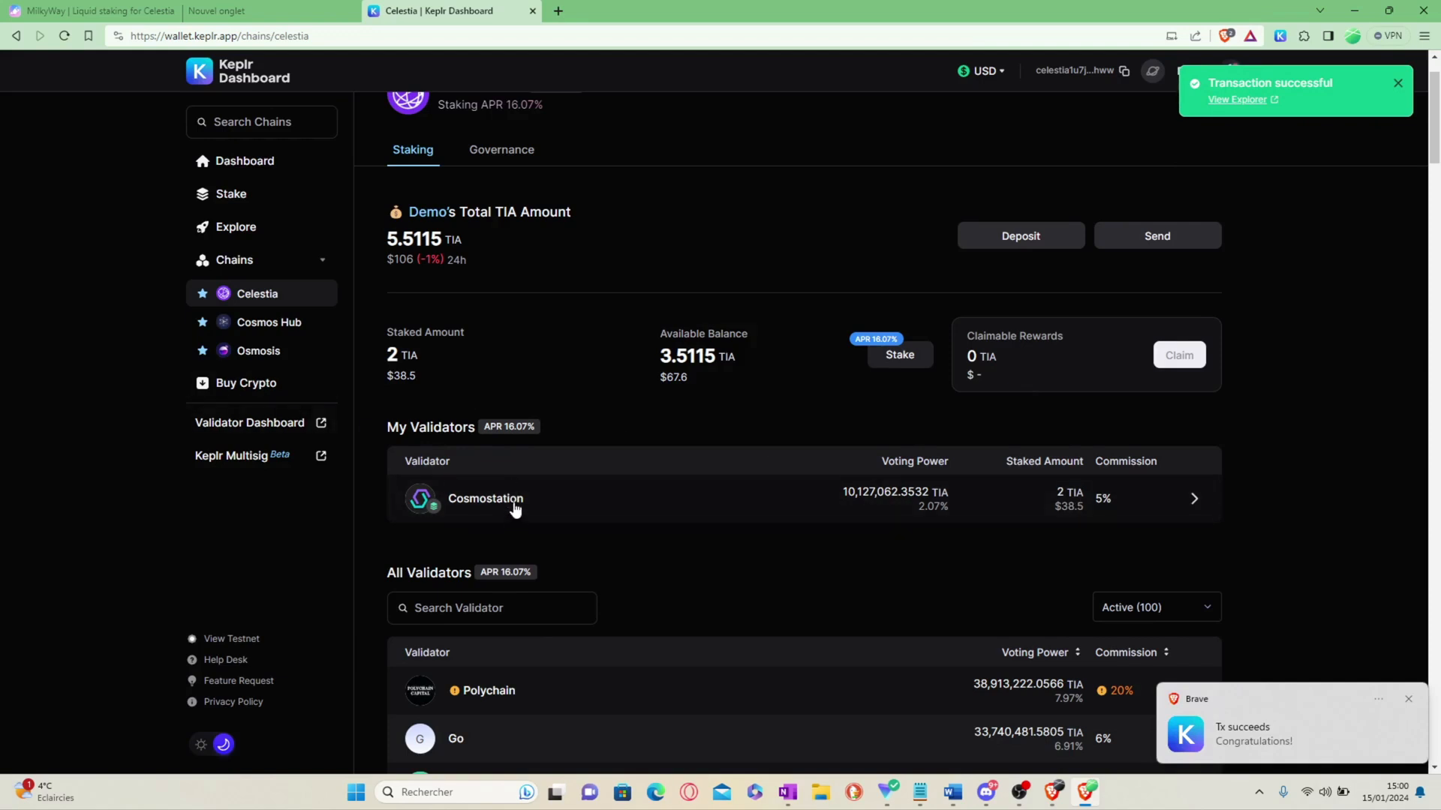
Step: Paste the copied Celestia wallet address into a new browser tab
{"action": "scroll", "coordinate": [525, 480], "scroll_direction": "up", "scroll_amount": 1}
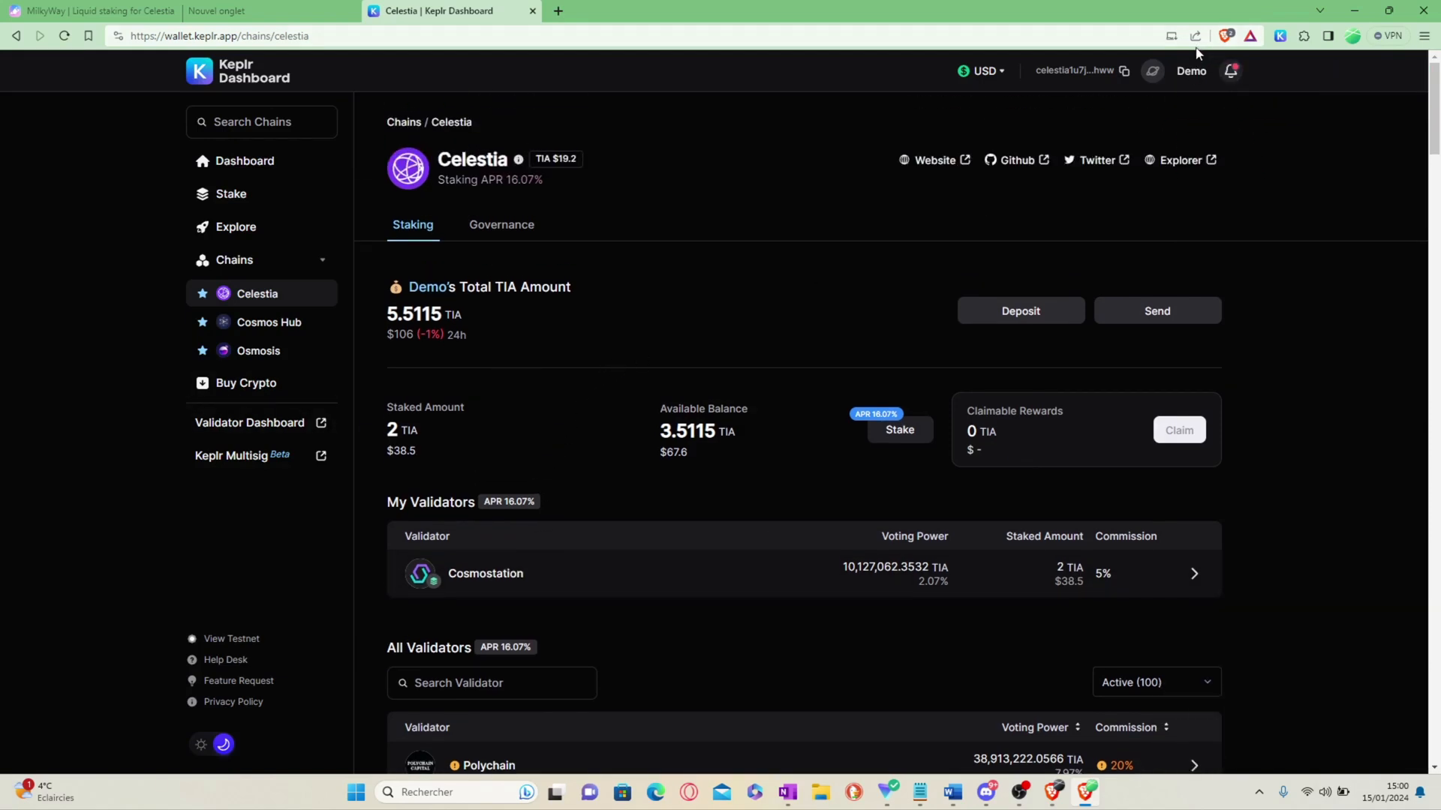
{"action": "left_click", "coordinate": [1283, 34]}
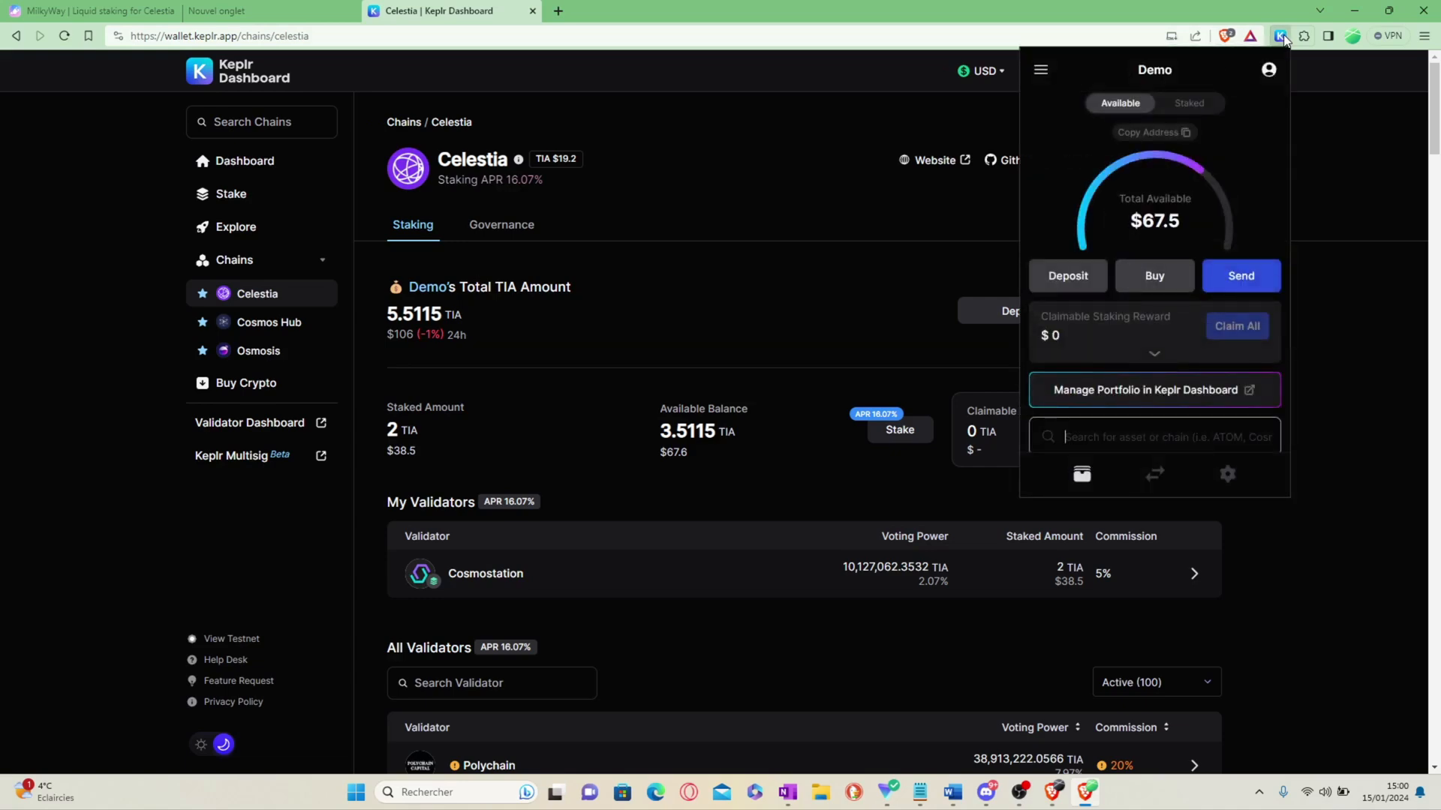
{"action": "left_click", "coordinate": [685, 184]}
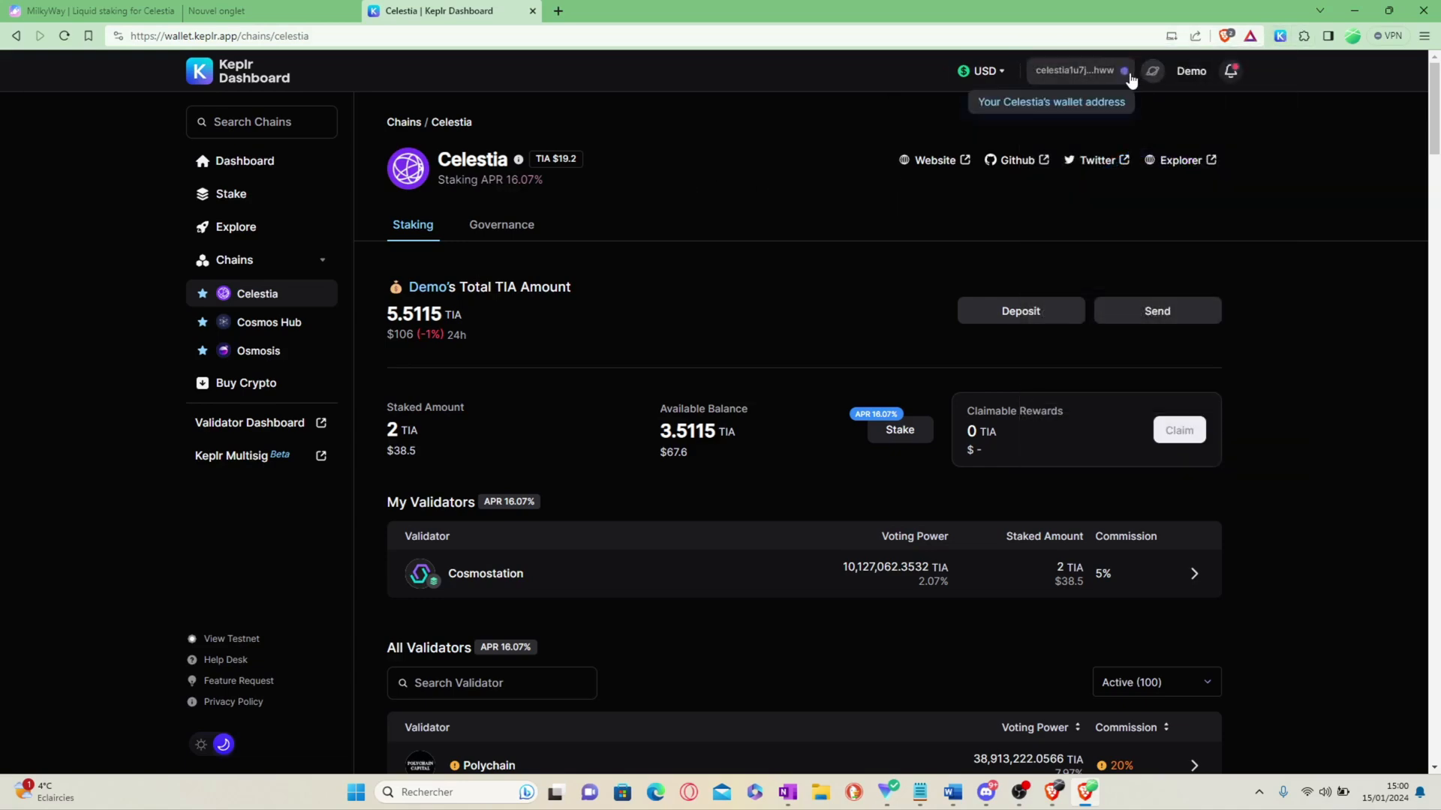
{"action": "left_click", "coordinate": [559, 10]}
{"action": "type", "text": "celestia1u7j7kfgna7pqxgtgy5ep72gcerftumleqpphww"}
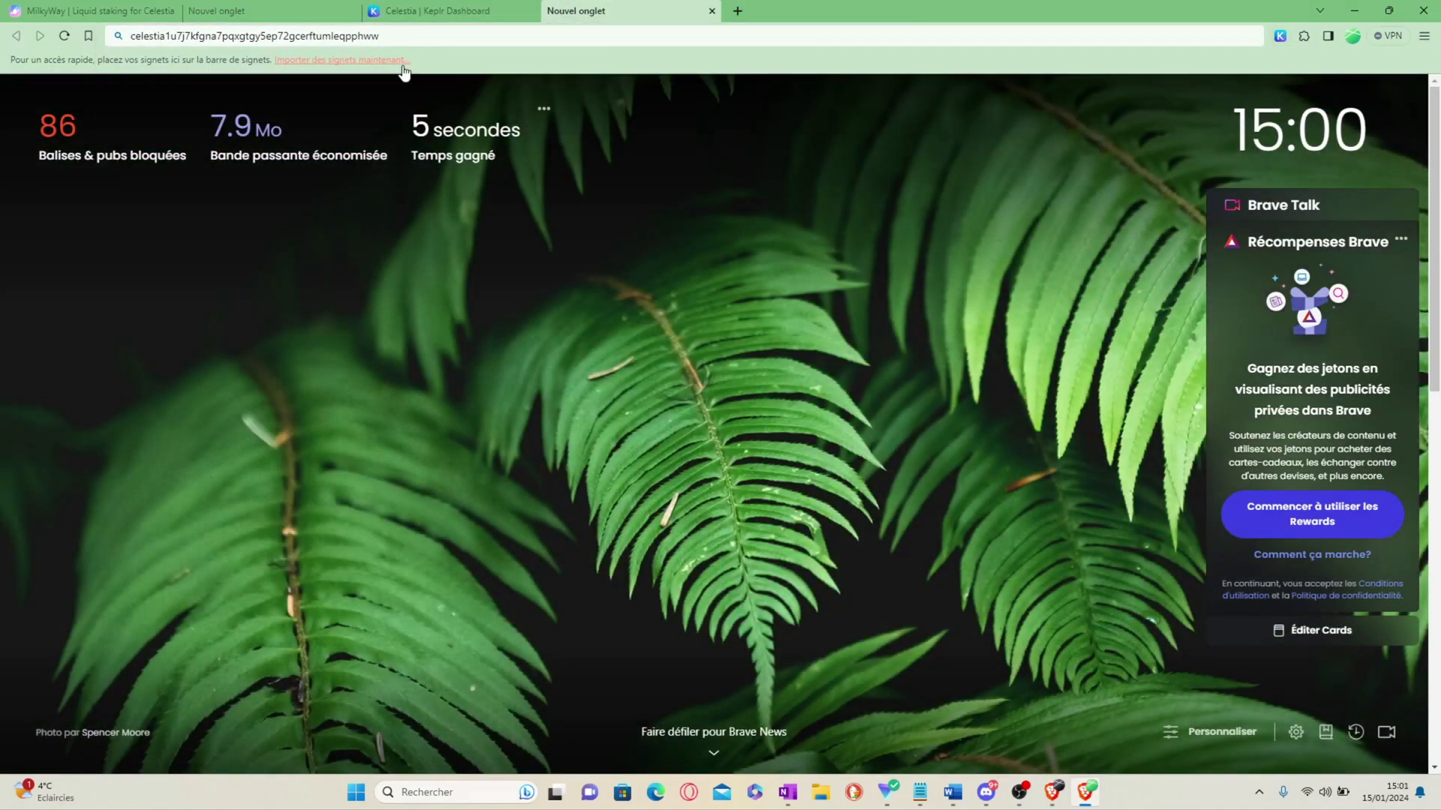
Step: Return to the Keplr Dashboard and check the wallet's $67.4 available balance
{"action": "left_click", "coordinate": [474, 9]}
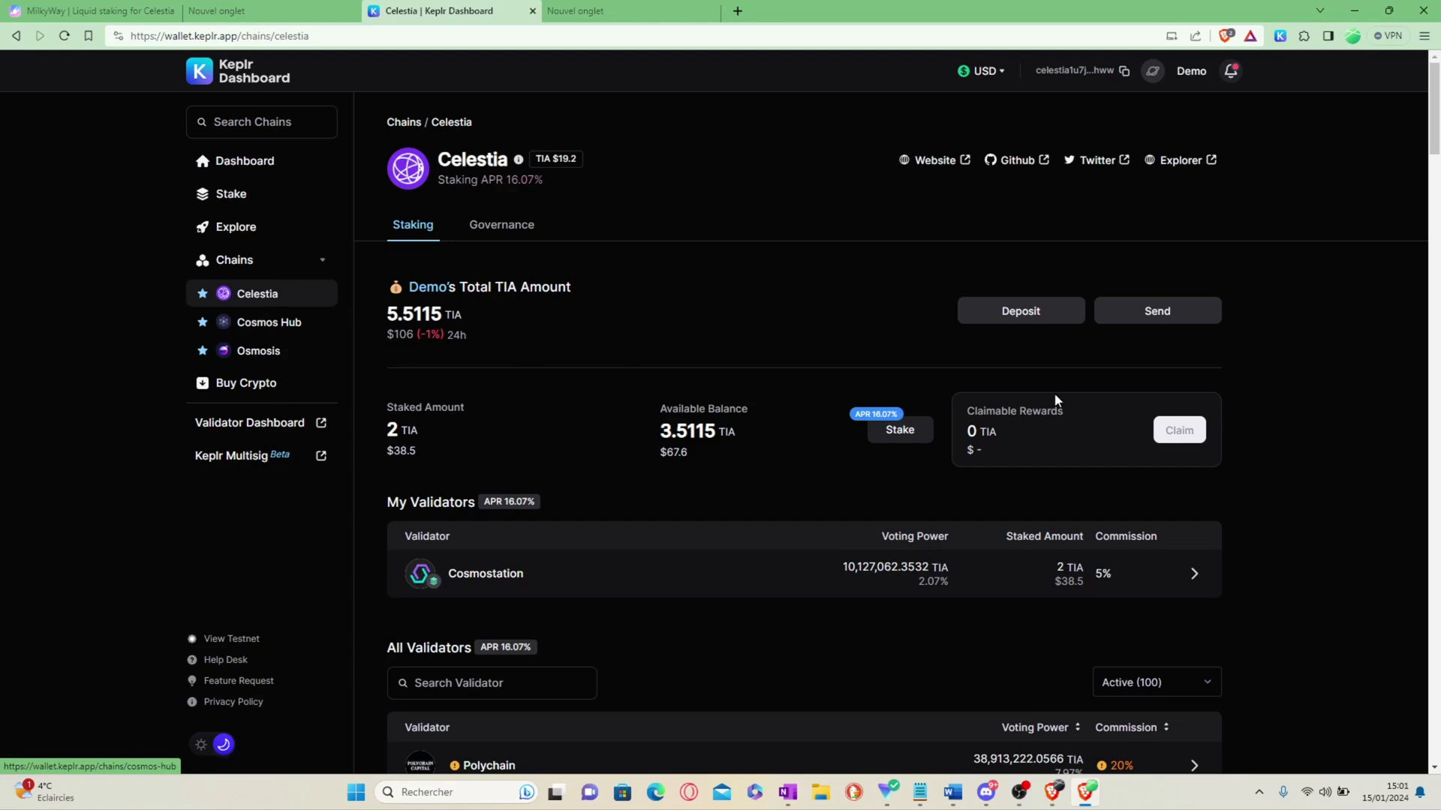
{"action": "scroll", "coordinate": [903, 559], "scroll_direction": "down", "scroll_amount": 1}
{"action": "scroll", "coordinate": [840, 548], "scroll_direction": "down", "scroll_amount": 3}
{"action": "scroll", "coordinate": [781, 537], "scroll_direction": "up", "scroll_amount": 3}
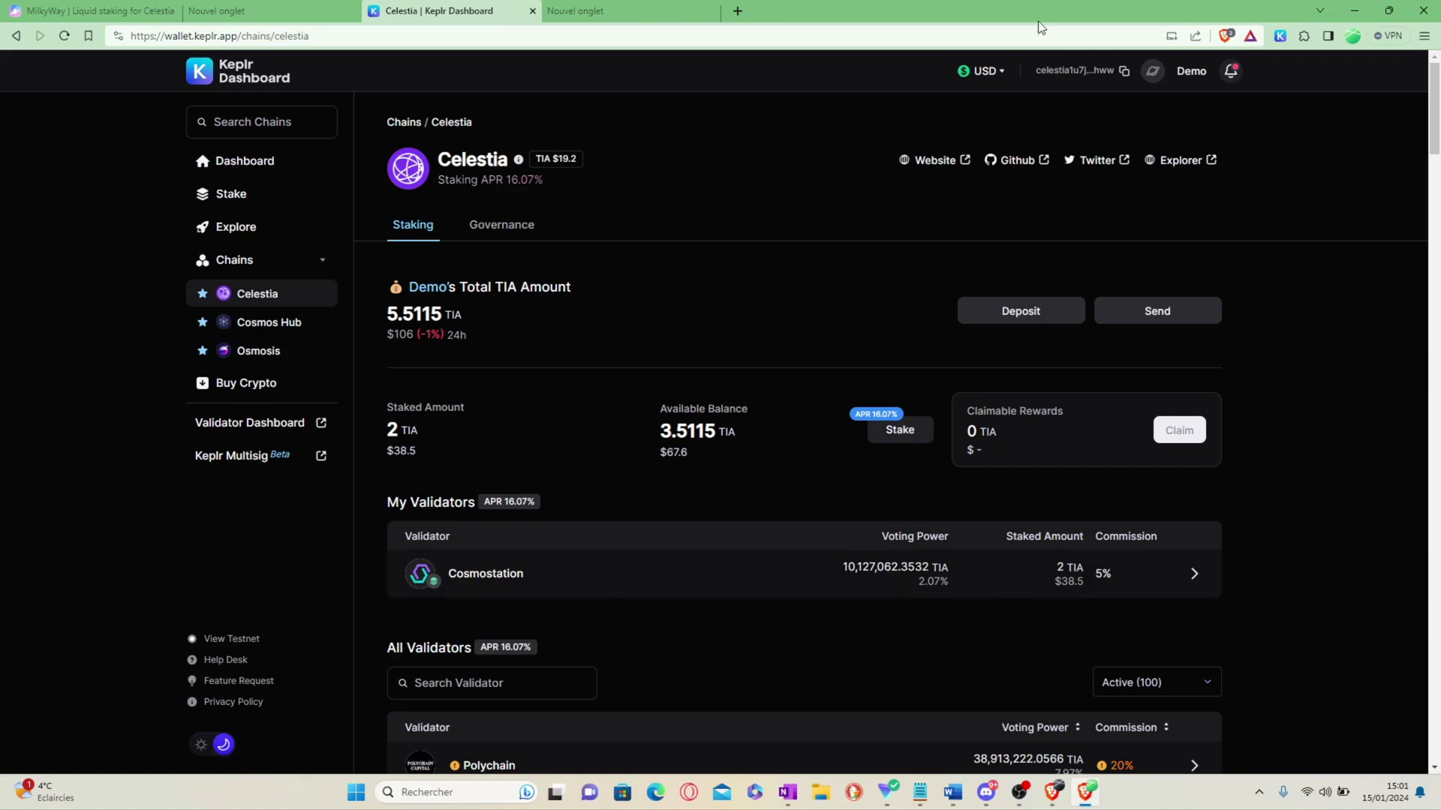
{"action": "left_click", "coordinate": [1281, 35]}
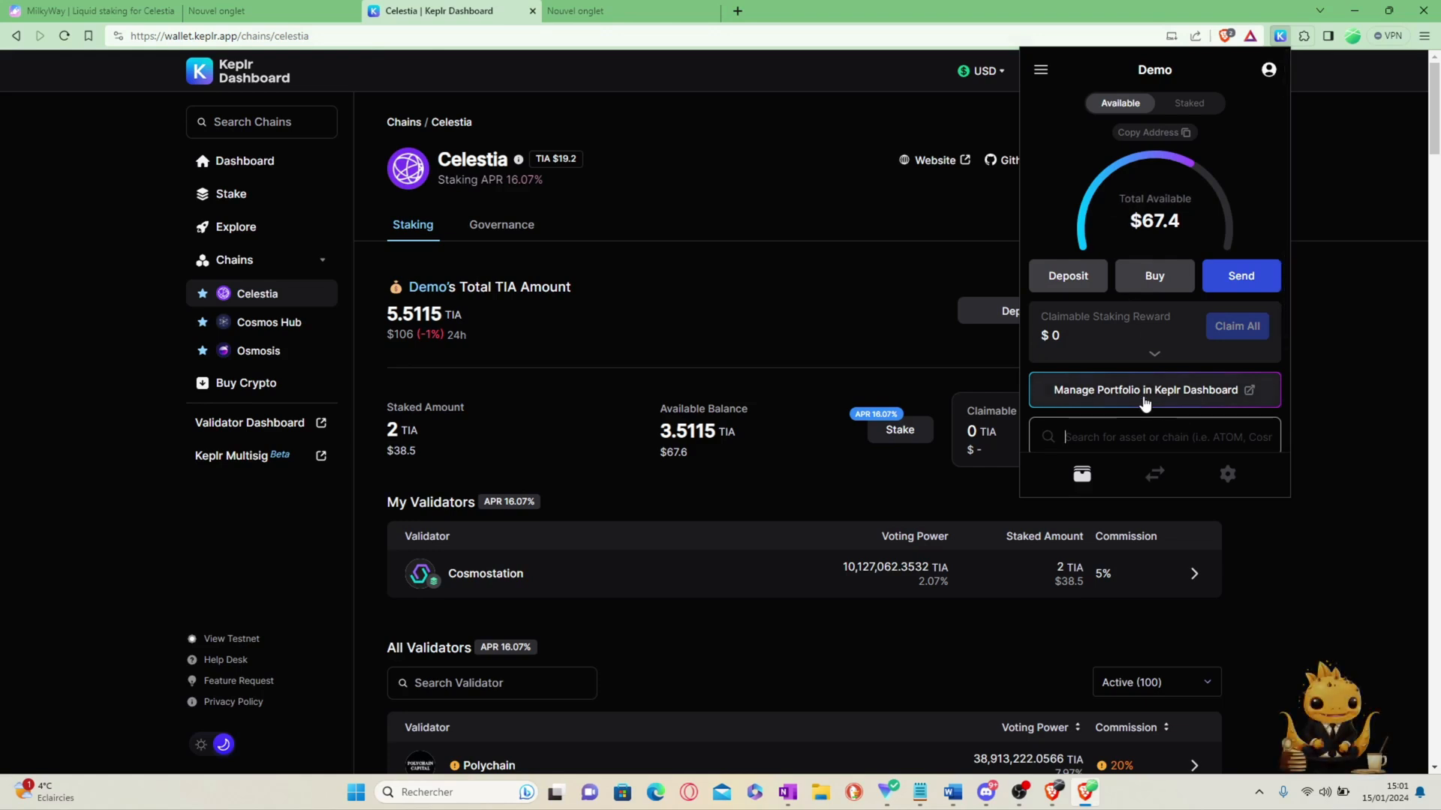
{"action": "left_click", "coordinate": [640, 130]}
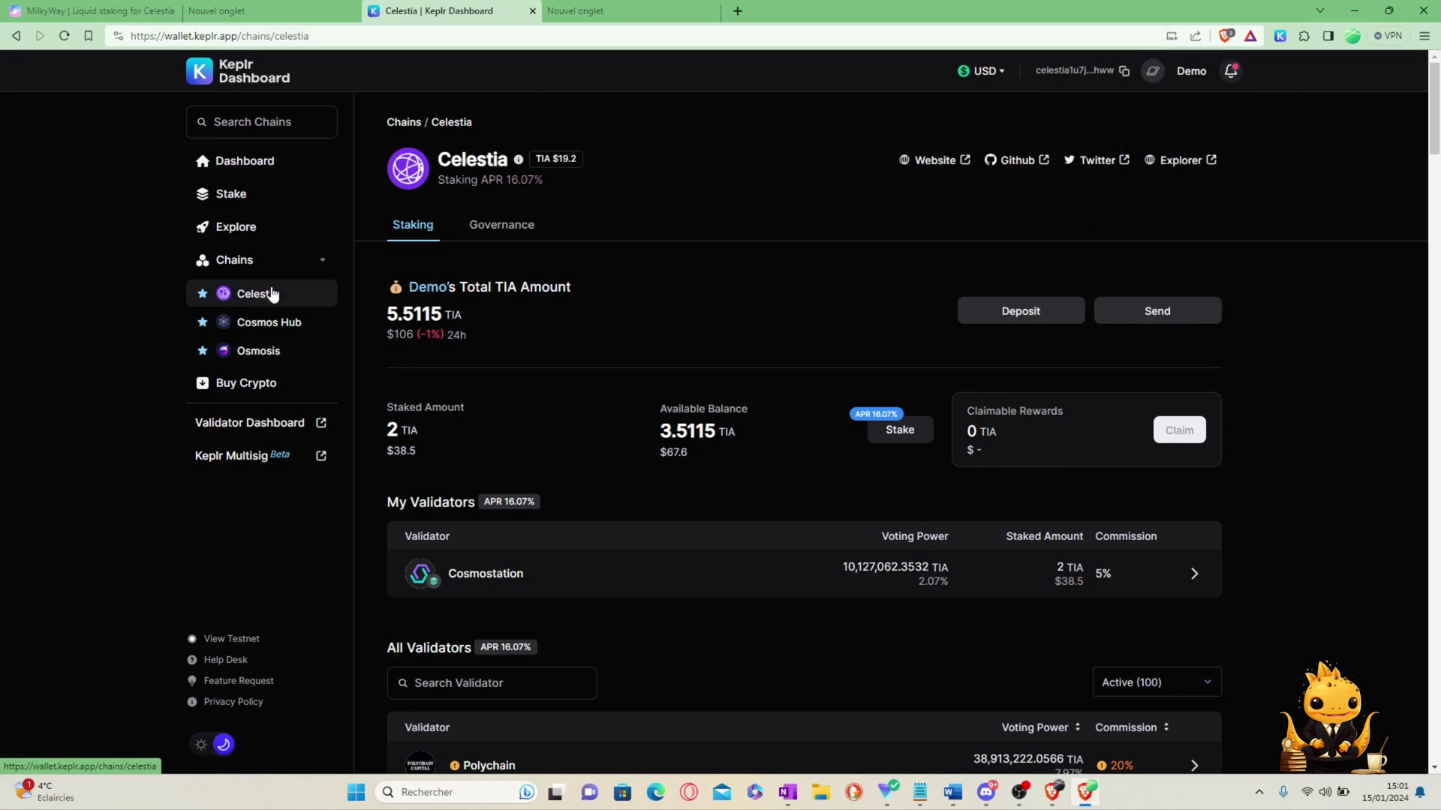
{"action": "left_click_drag", "start_coordinate": [512, 323], "coordinate": [386, 321]}
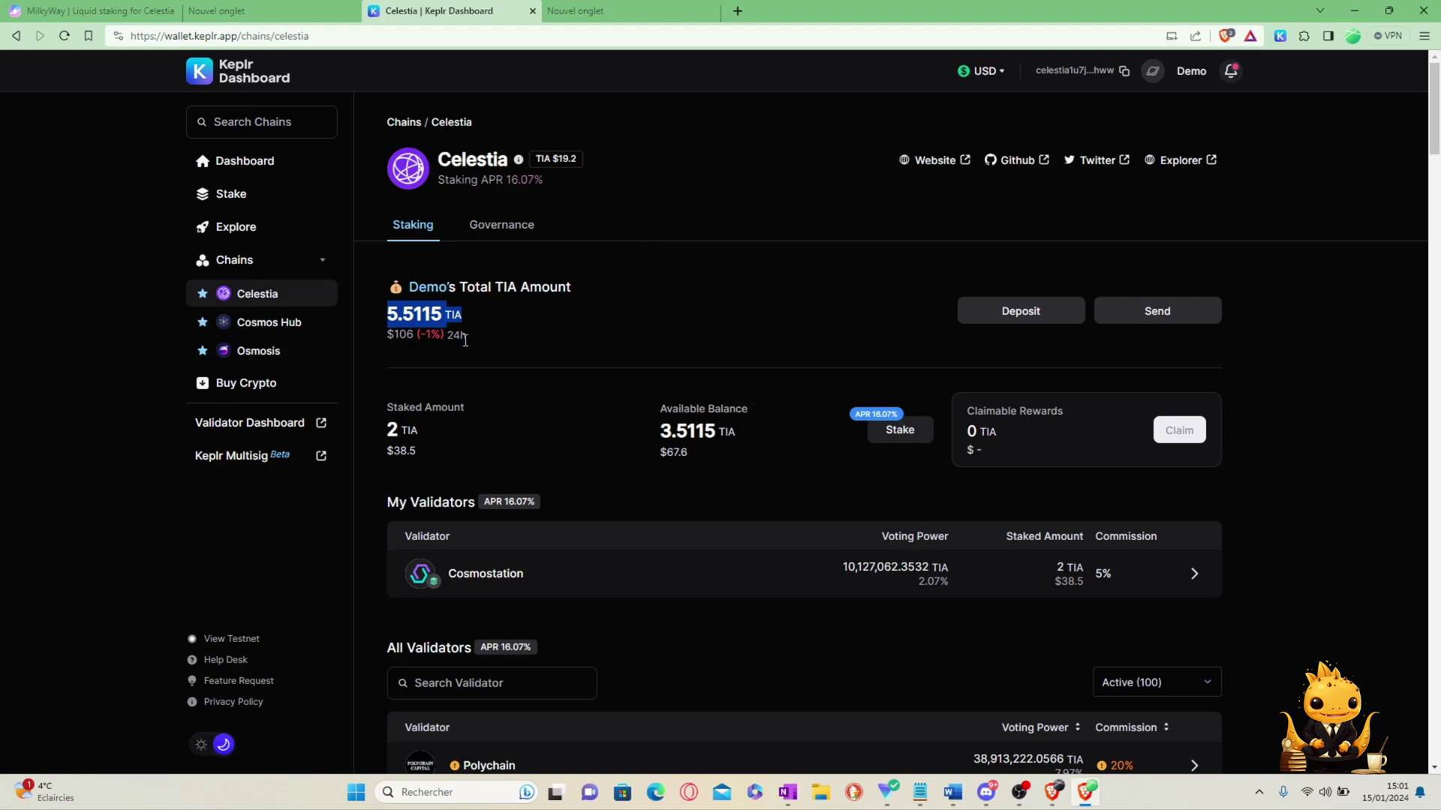
{"action": "left_click", "coordinate": [471, 308]}
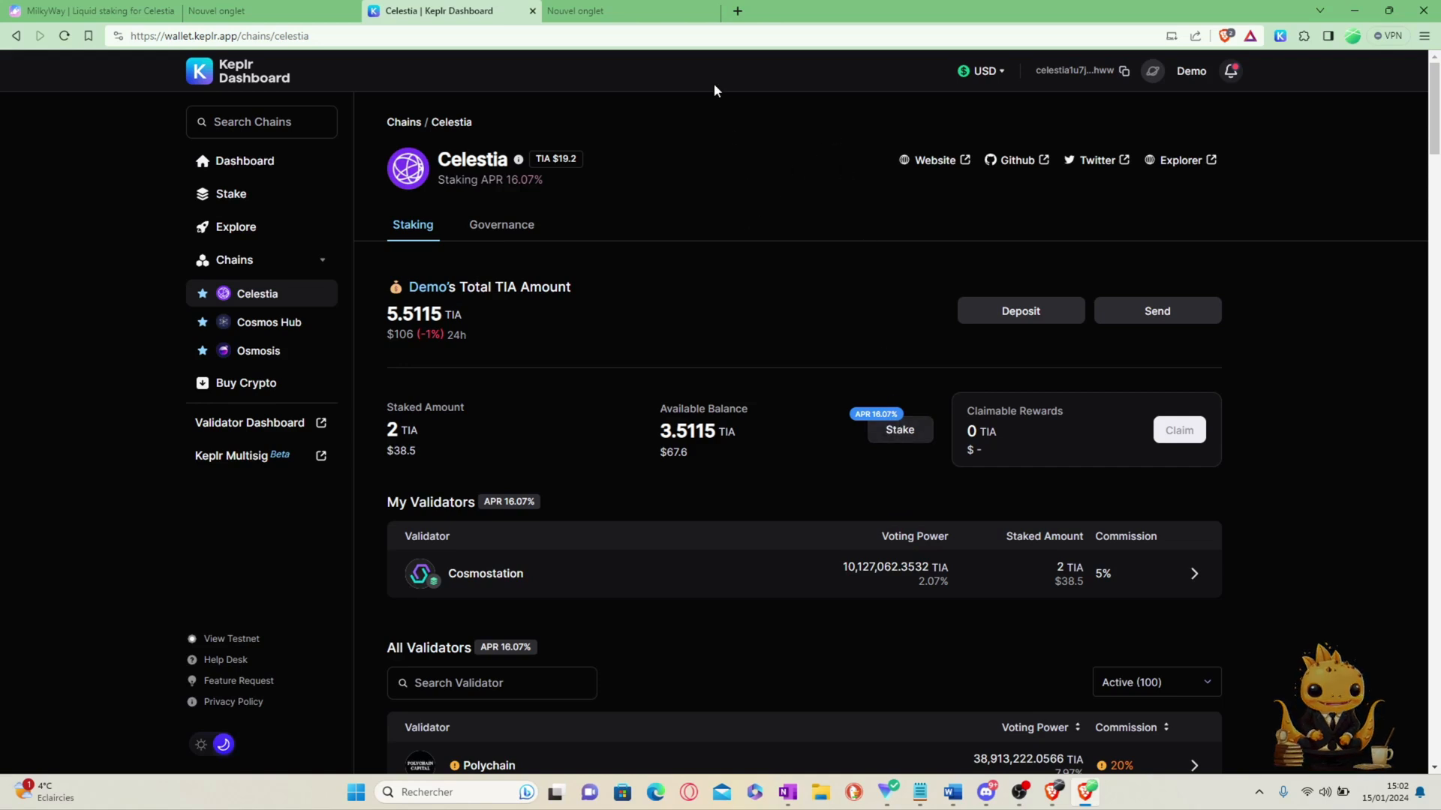
Step: Switch to the MilkyWay tab and scroll through its TIA liquid staking landing page
{"action": "left_click", "coordinate": [64, 8]}
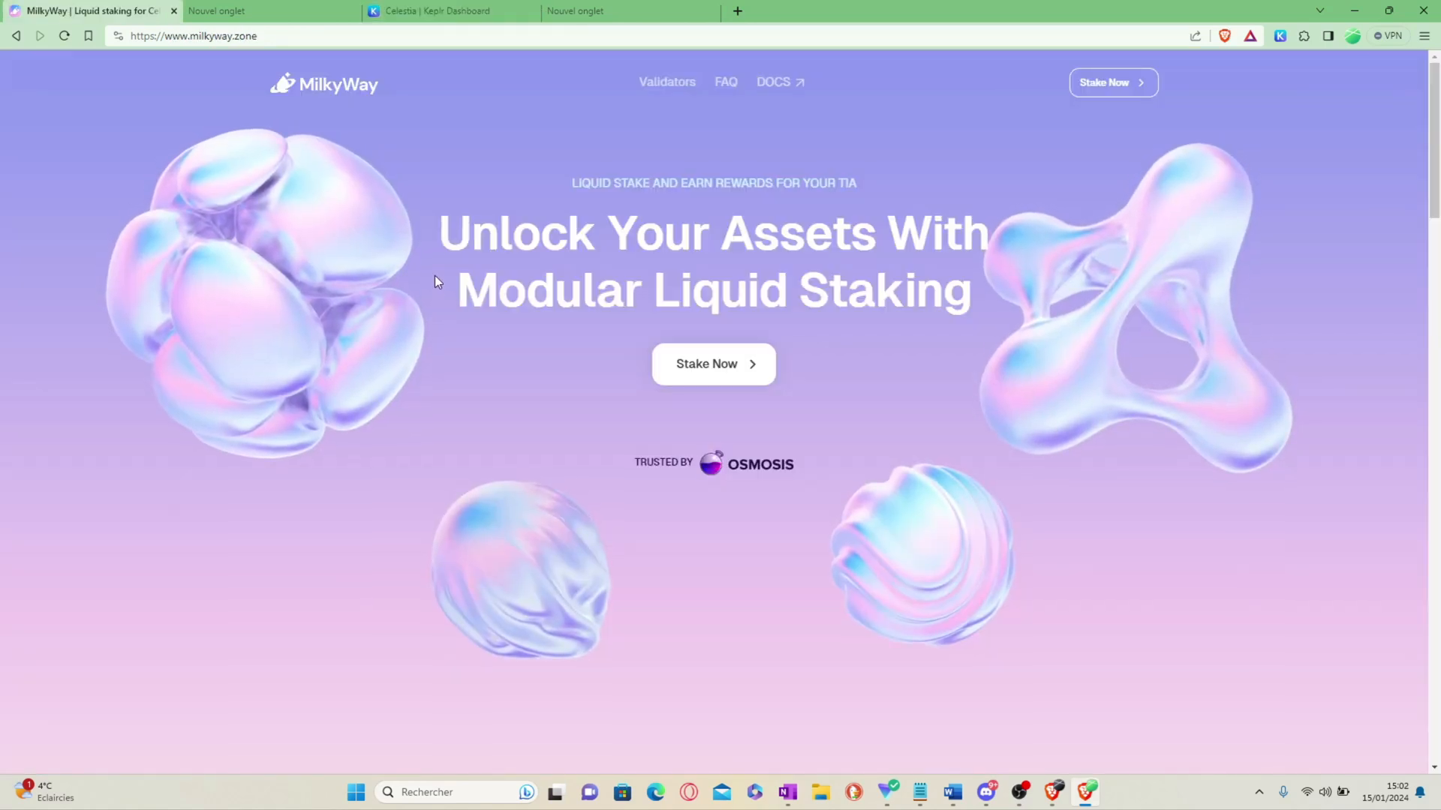
{"action": "scroll", "coordinate": [435, 277], "scroll_direction": "down", "scroll_amount": 5}
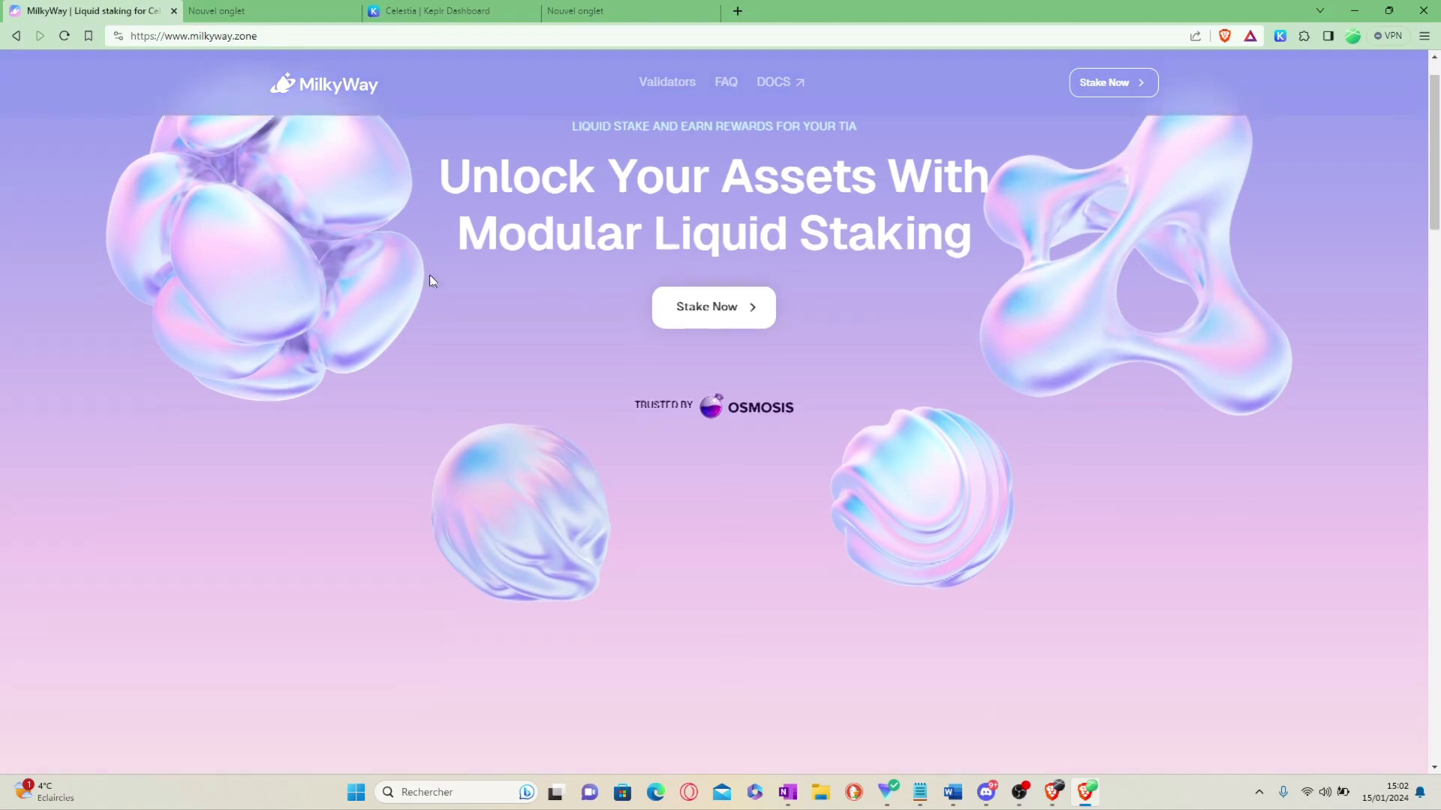
{"action": "scroll", "coordinate": [415, 297], "scroll_direction": "up", "scroll_amount": 4}
{"action": "scroll", "coordinate": [414, 296], "scroll_direction": "down", "scroll_amount": 4}
{"action": "scroll", "coordinate": [415, 295], "scroll_direction": "down", "scroll_amount": 1}
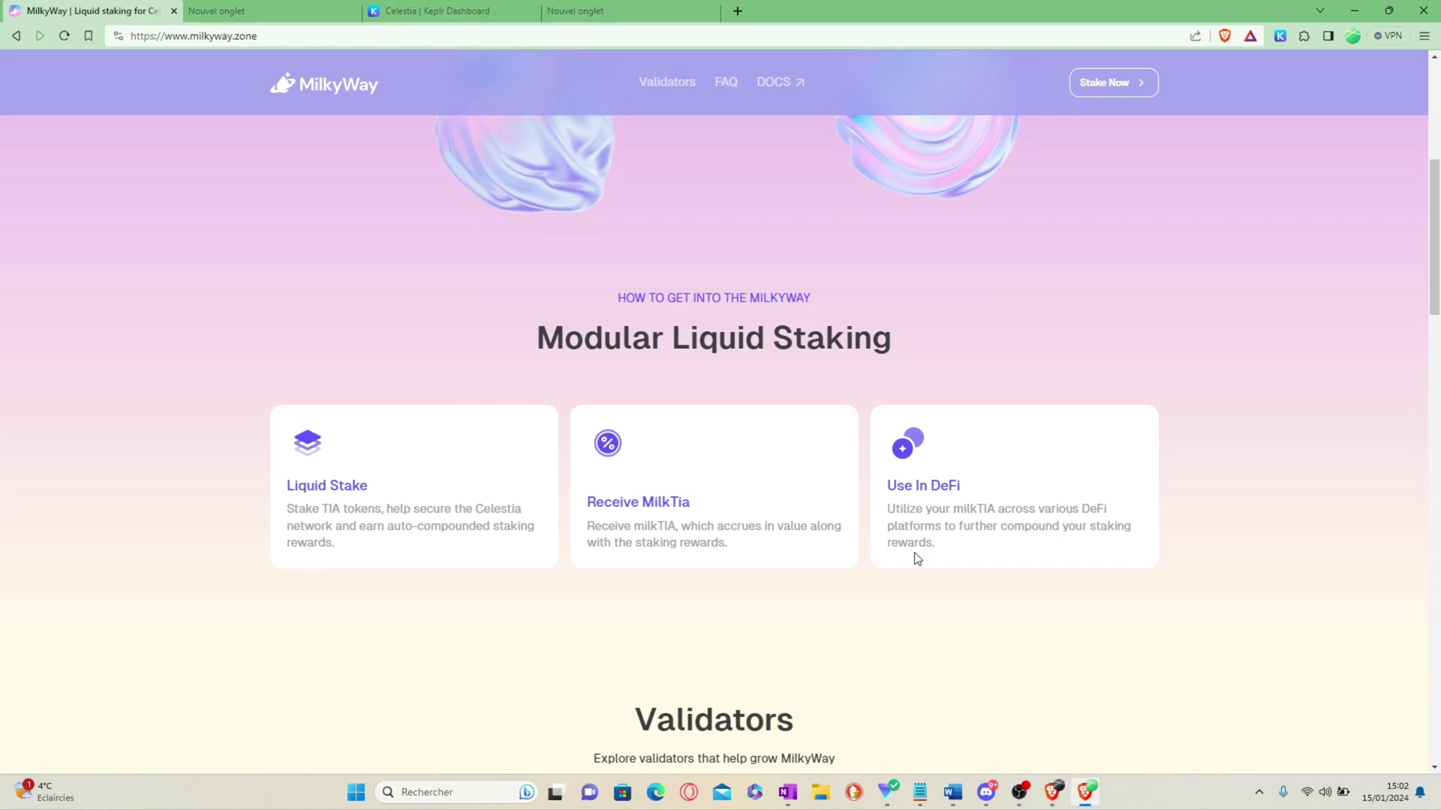
{"action": "scroll", "coordinate": [920, 556], "scroll_direction": "down", "scroll_amount": 2}
{"action": "scroll", "coordinate": [920, 550], "scroll_direction": "up", "scroll_amount": 2}
{"action": "scroll", "coordinate": [920, 552], "scroll_direction": "up", "scroll_amount": 1}
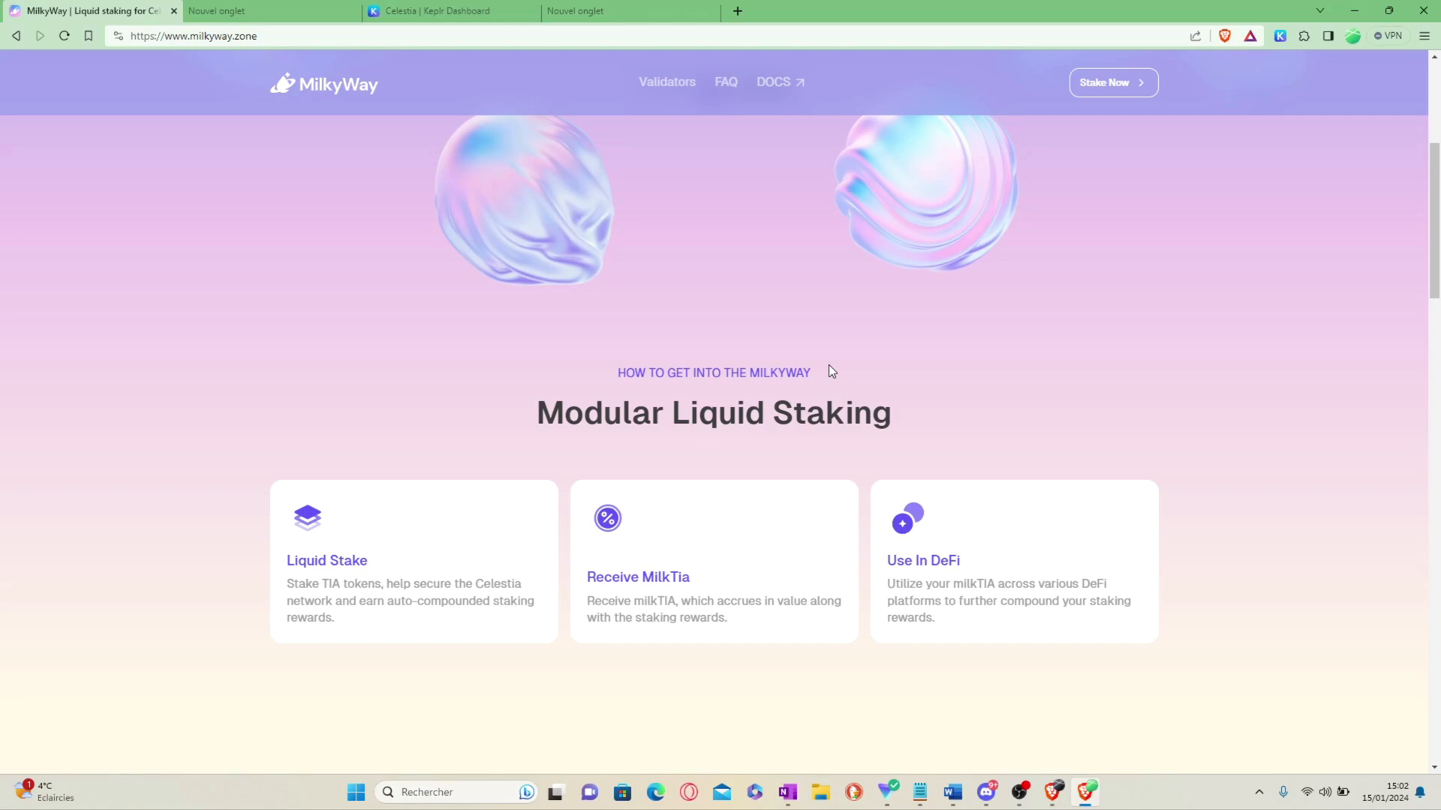
Step: Scroll back to the top and check the milkyway.zone web address
{"action": "scroll", "coordinate": [830, 372], "scroll_direction": "down", "scroll_amount": 5}
{"action": "scroll", "coordinate": [830, 373], "scroll_direction": "up", "scroll_amount": 5}
{"action": "scroll", "coordinate": [626, 492], "scroll_direction": "up", "scroll_amount": 2}
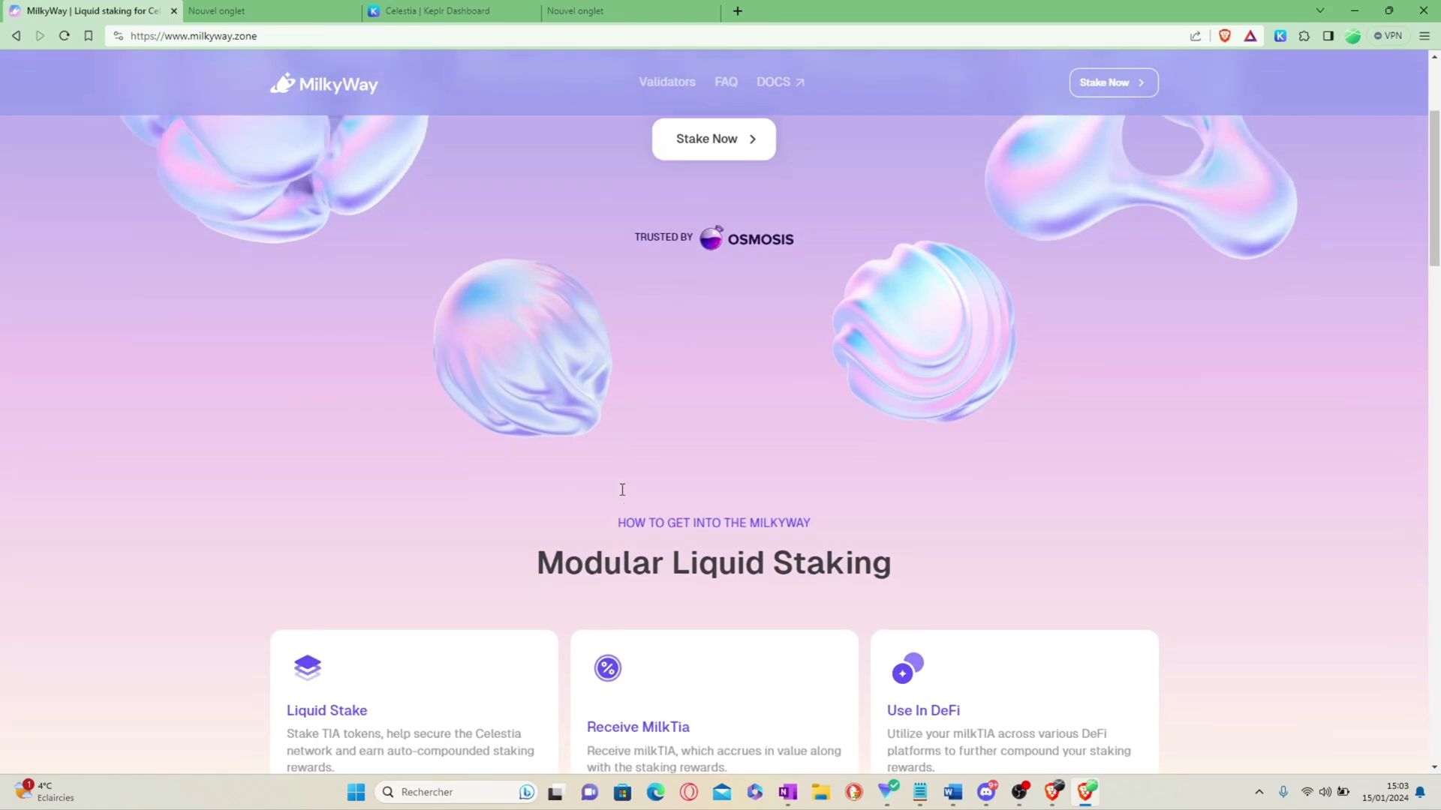
{"action": "scroll", "coordinate": [621, 483], "scroll_direction": "up", "scroll_amount": 3}
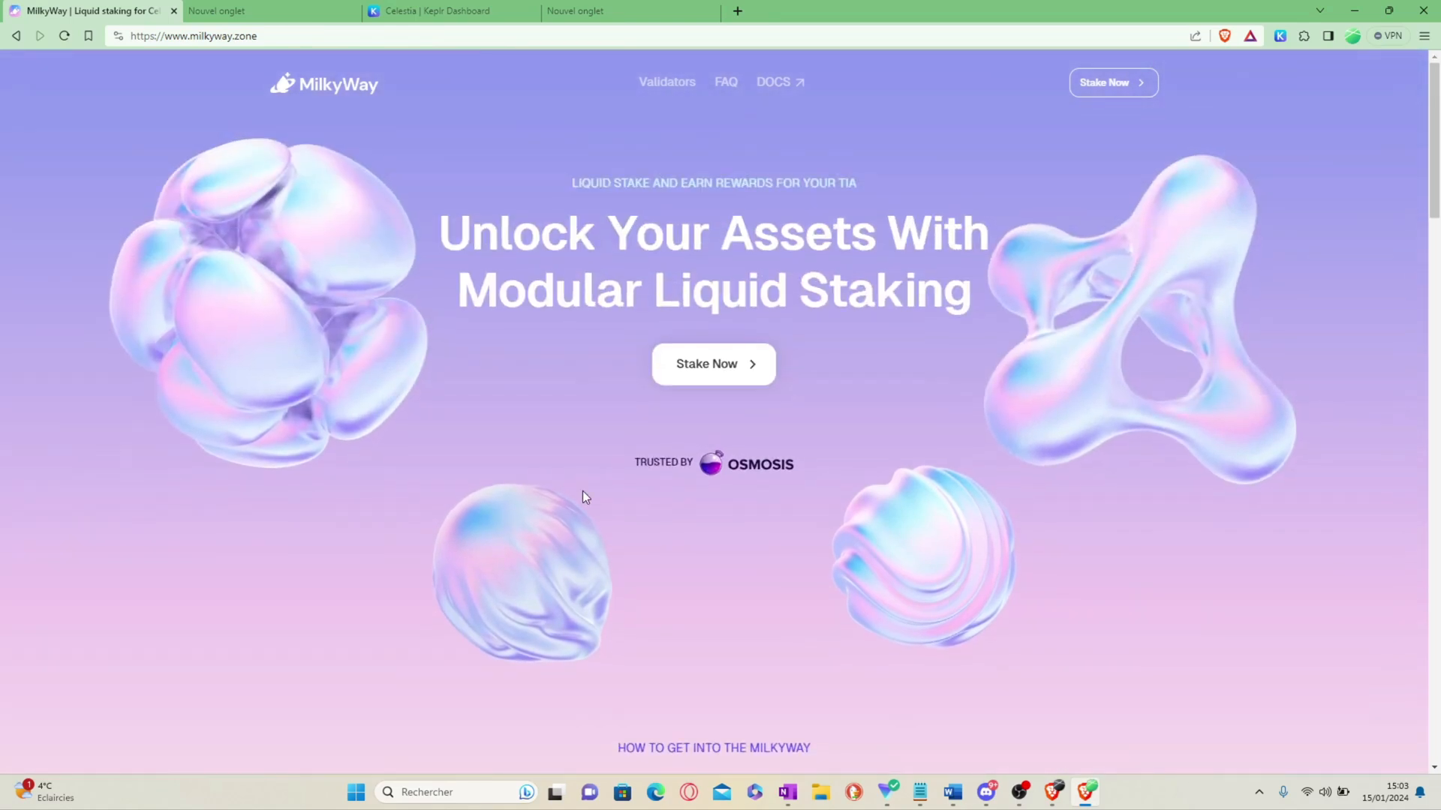
{"action": "left_click", "coordinate": [282, 36]}
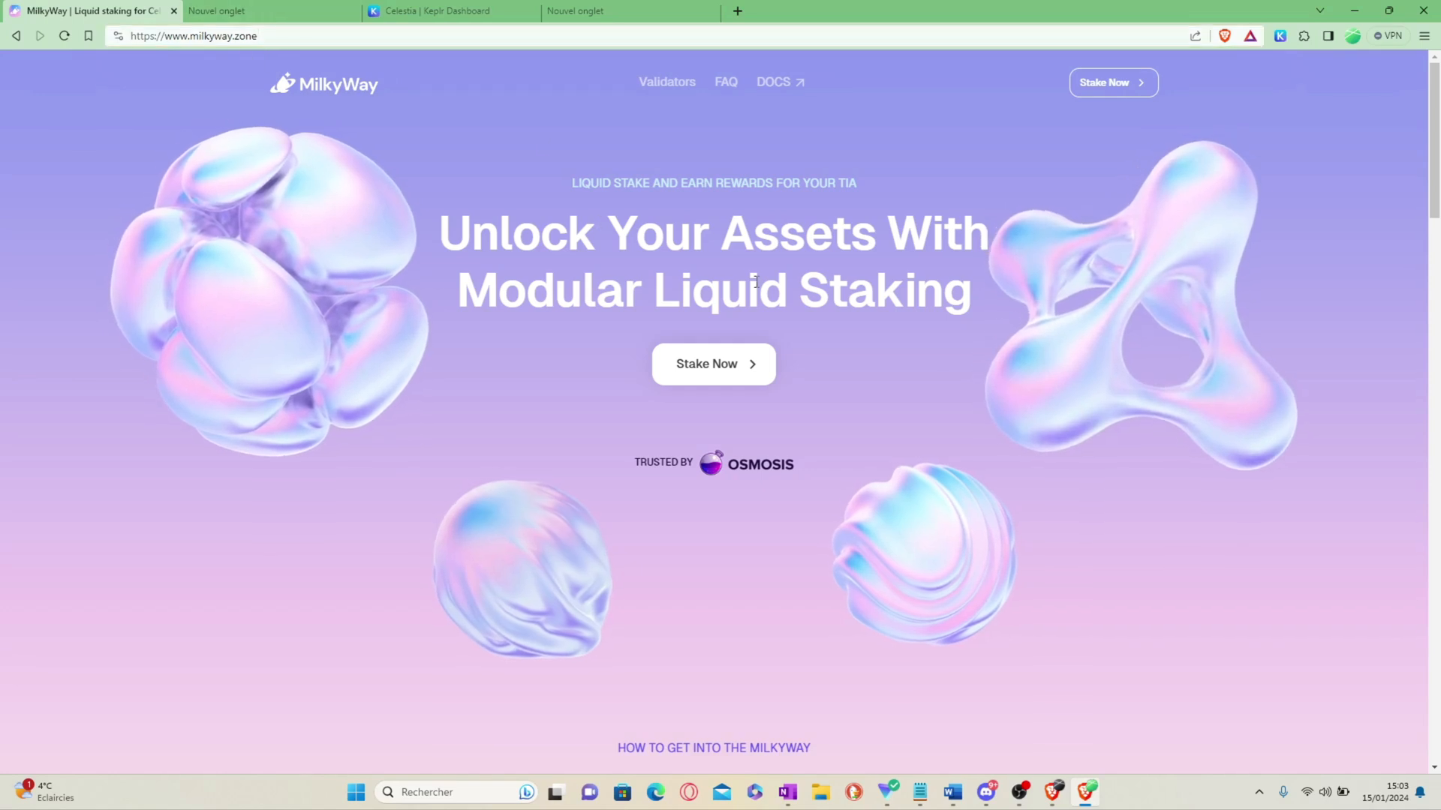
Step: Connect the Keplr wallet to the MilkyWay staking app
{"action": "left_click", "coordinate": [1127, 84]}
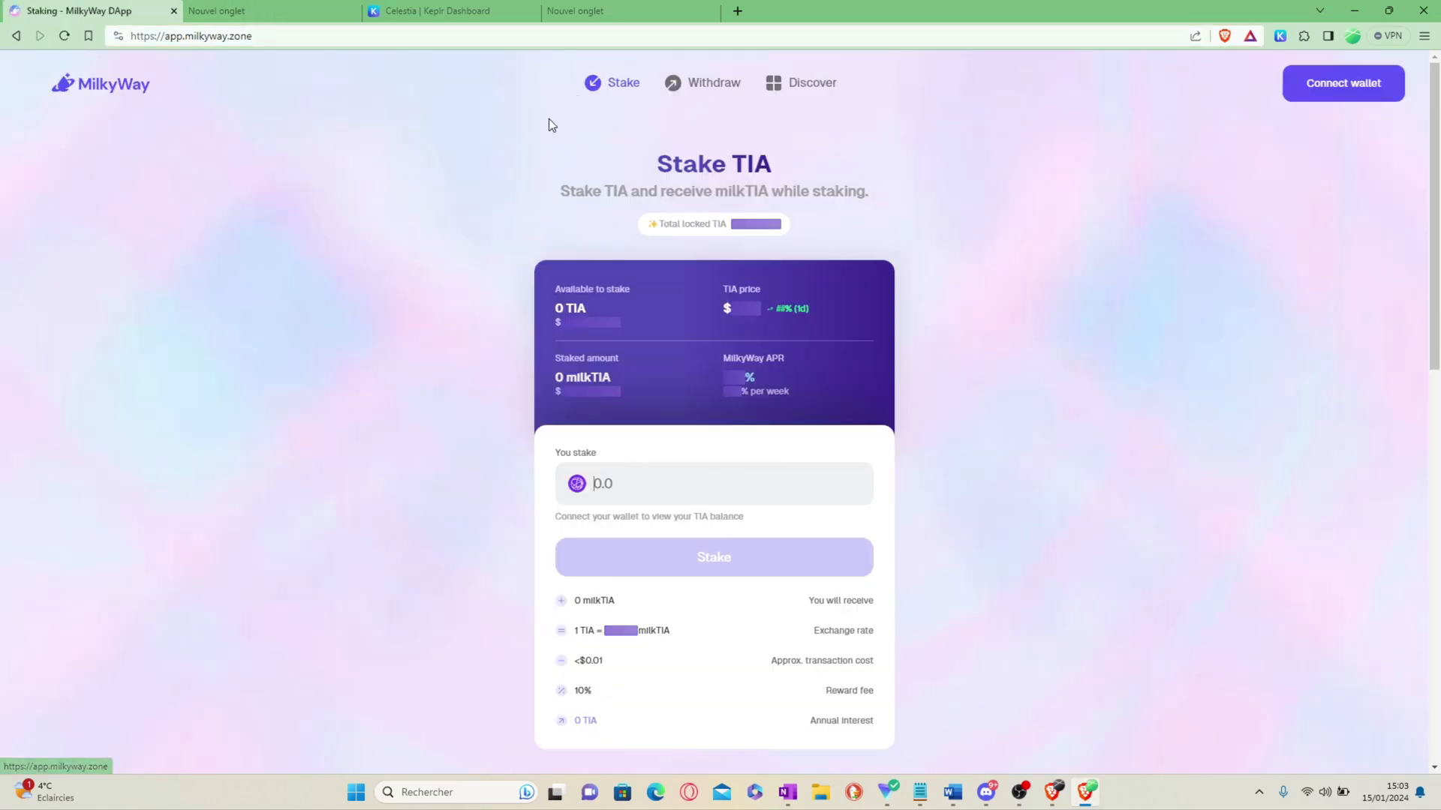
{"action": "left_click", "coordinate": [1377, 94]}
{"action": "left_click", "coordinate": [660, 347]}
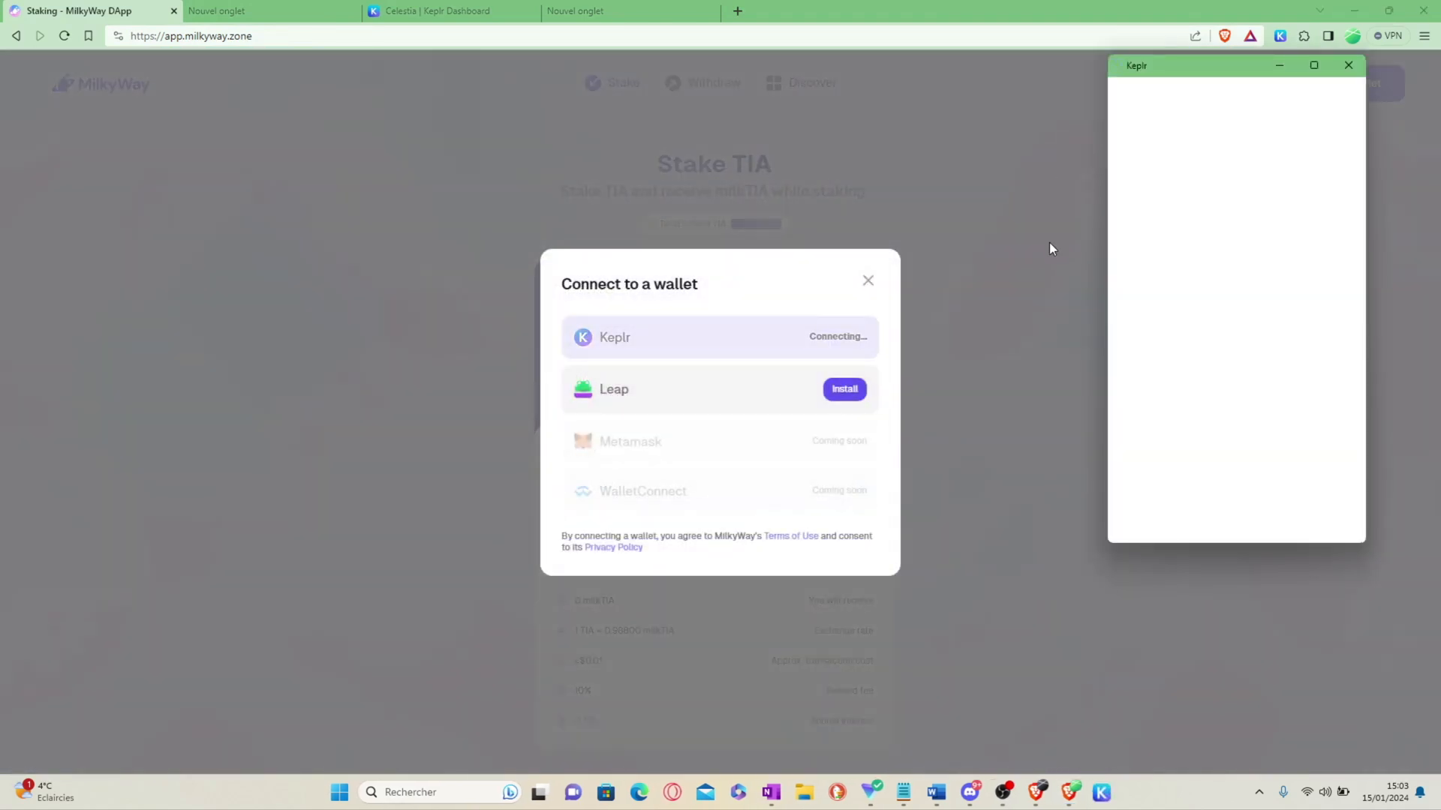
{"action": "left_click", "coordinate": [1216, 513]}
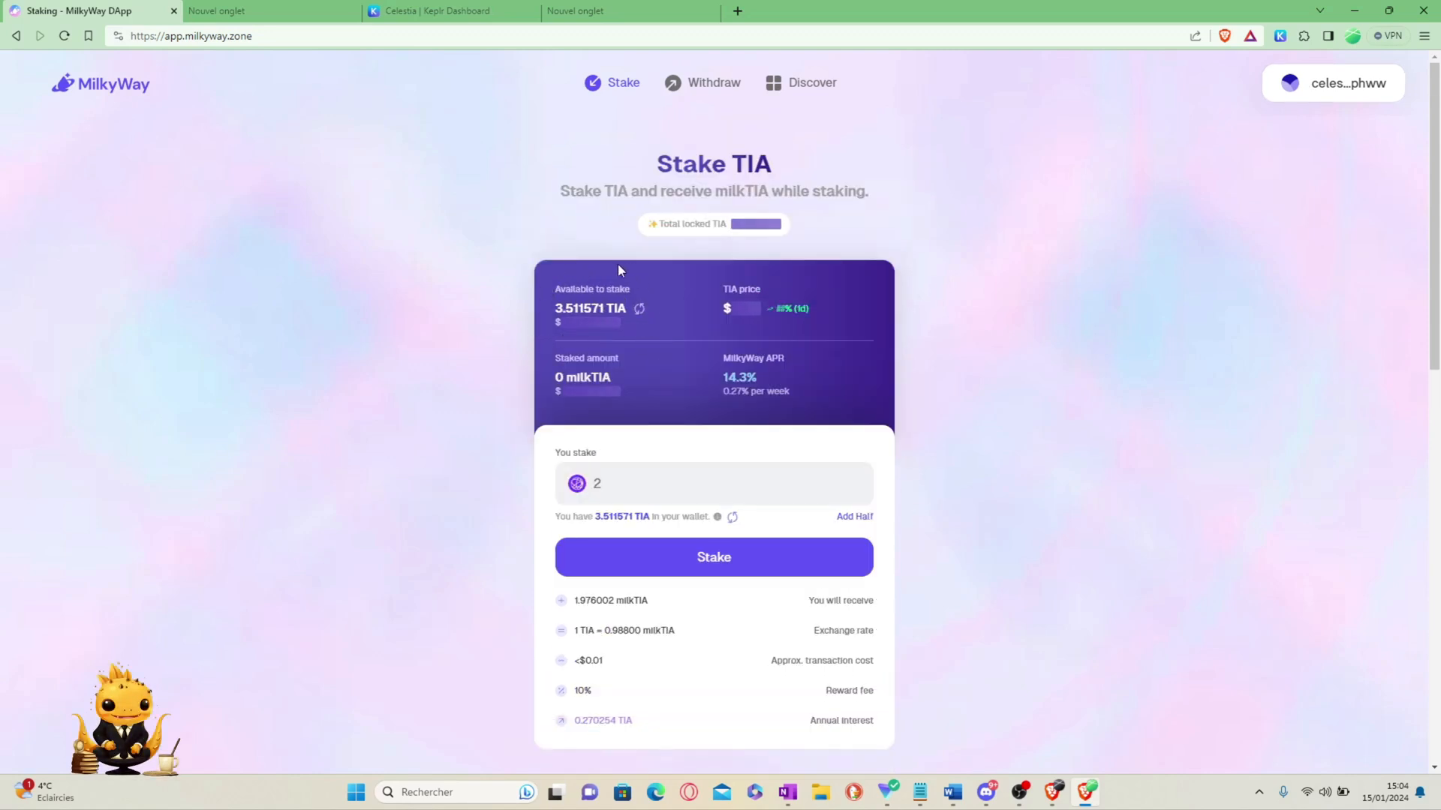
Step: Review the fee rows, including the 10% reward fee, and submit the 2 TIA stake
{"action": "scroll", "coordinate": [641, 338], "scroll_direction": "down", "scroll_amount": 1}
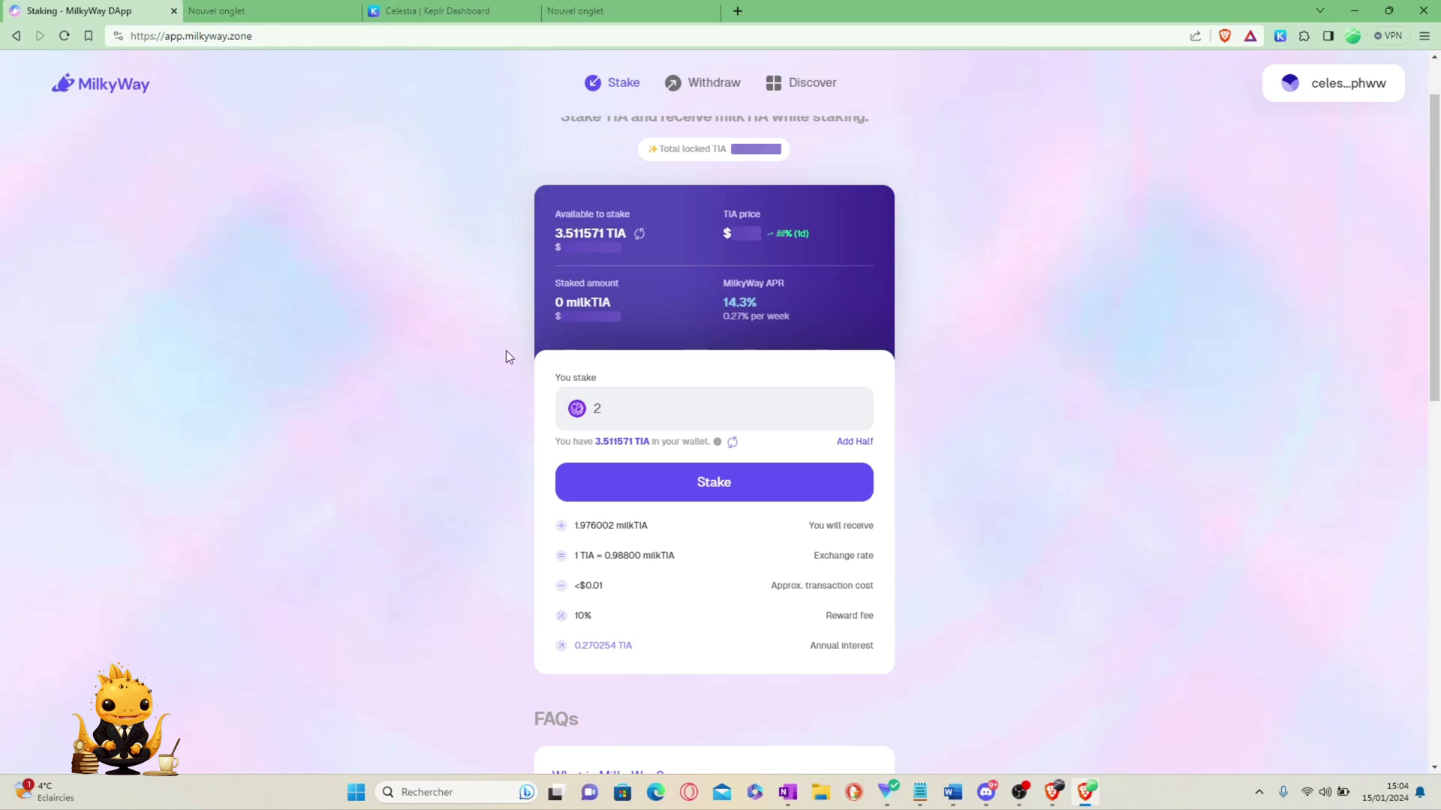
{"action": "scroll", "coordinate": [480, 356], "scroll_direction": "up", "scroll_amount": 1}
{"action": "scroll", "coordinate": [600, 375], "scroll_direction": "down", "scroll_amount": 2}
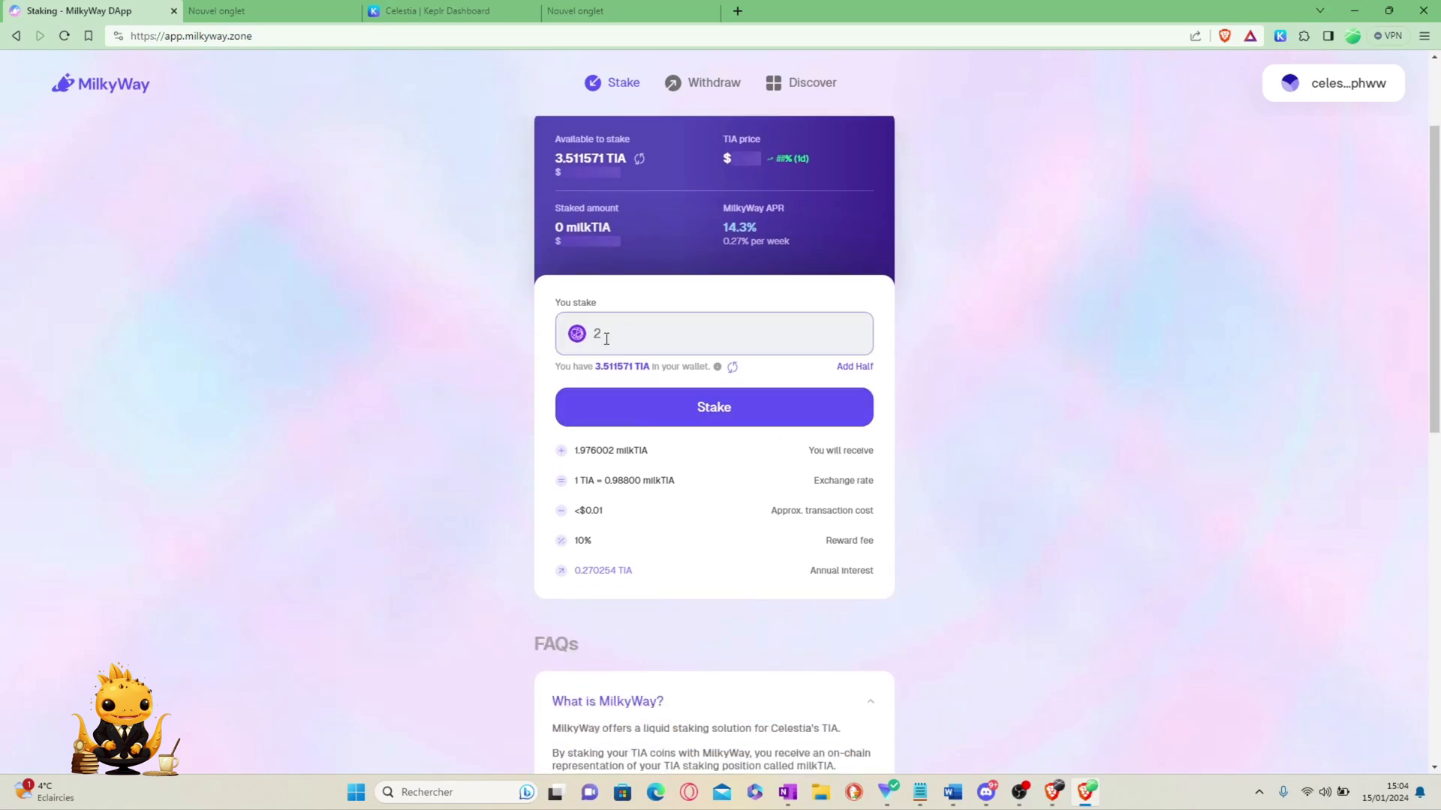
{"action": "scroll", "coordinate": [489, 369], "scroll_direction": "down", "scroll_amount": 1}
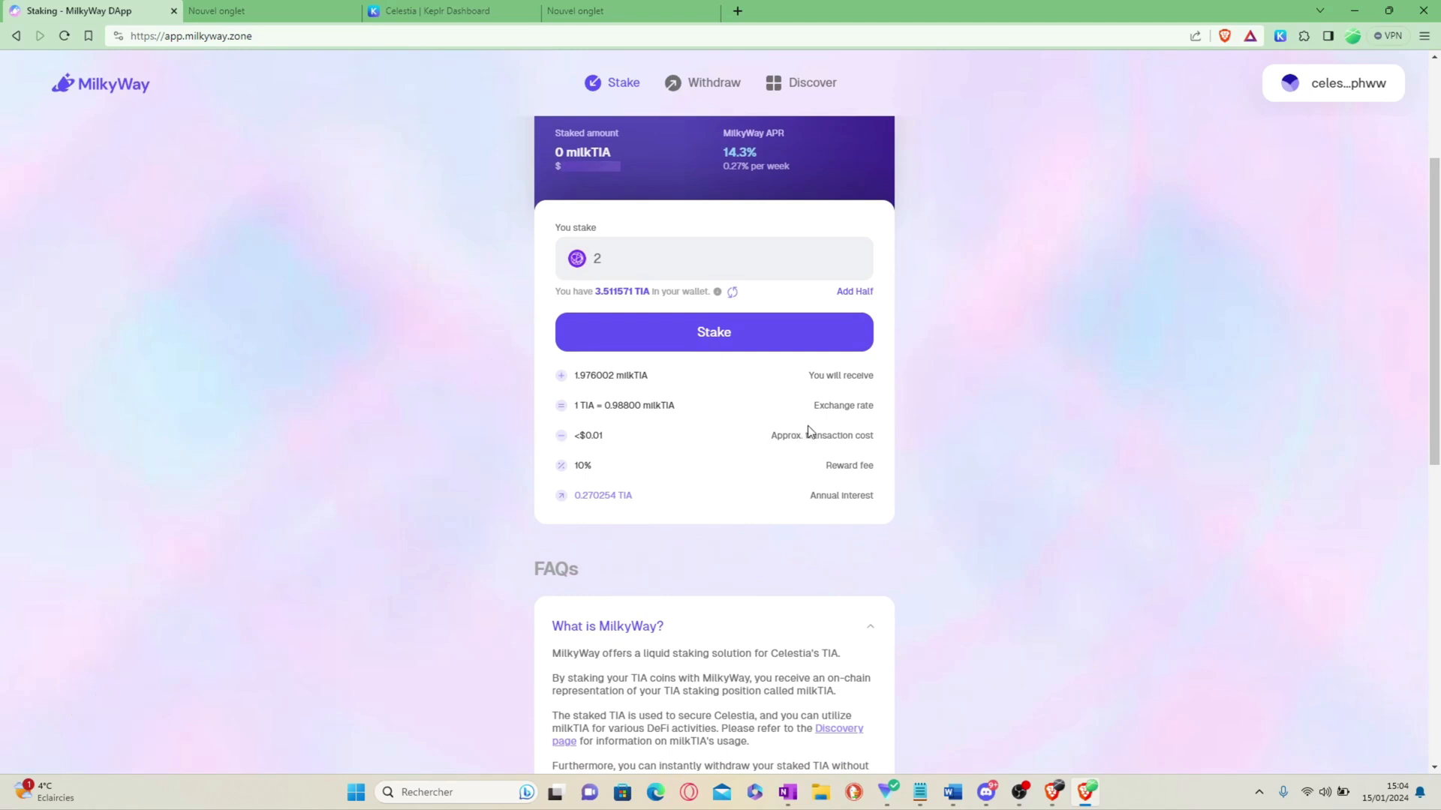
{"action": "scroll", "coordinate": [640, 313], "scroll_direction": "down", "scroll_amount": 4}
{"action": "scroll", "coordinate": [595, 325], "scroll_direction": "up", "scroll_amount": 2}
{"action": "left_click_drag", "start_coordinate": [596, 322], "coordinate": [574, 319]}
{"action": "left_click", "coordinate": [665, 380]}
{"action": "left_click", "coordinate": [665, 366]}
{"action": "scroll", "coordinate": [633, 402], "scroll_direction": "up", "scroll_amount": 4}
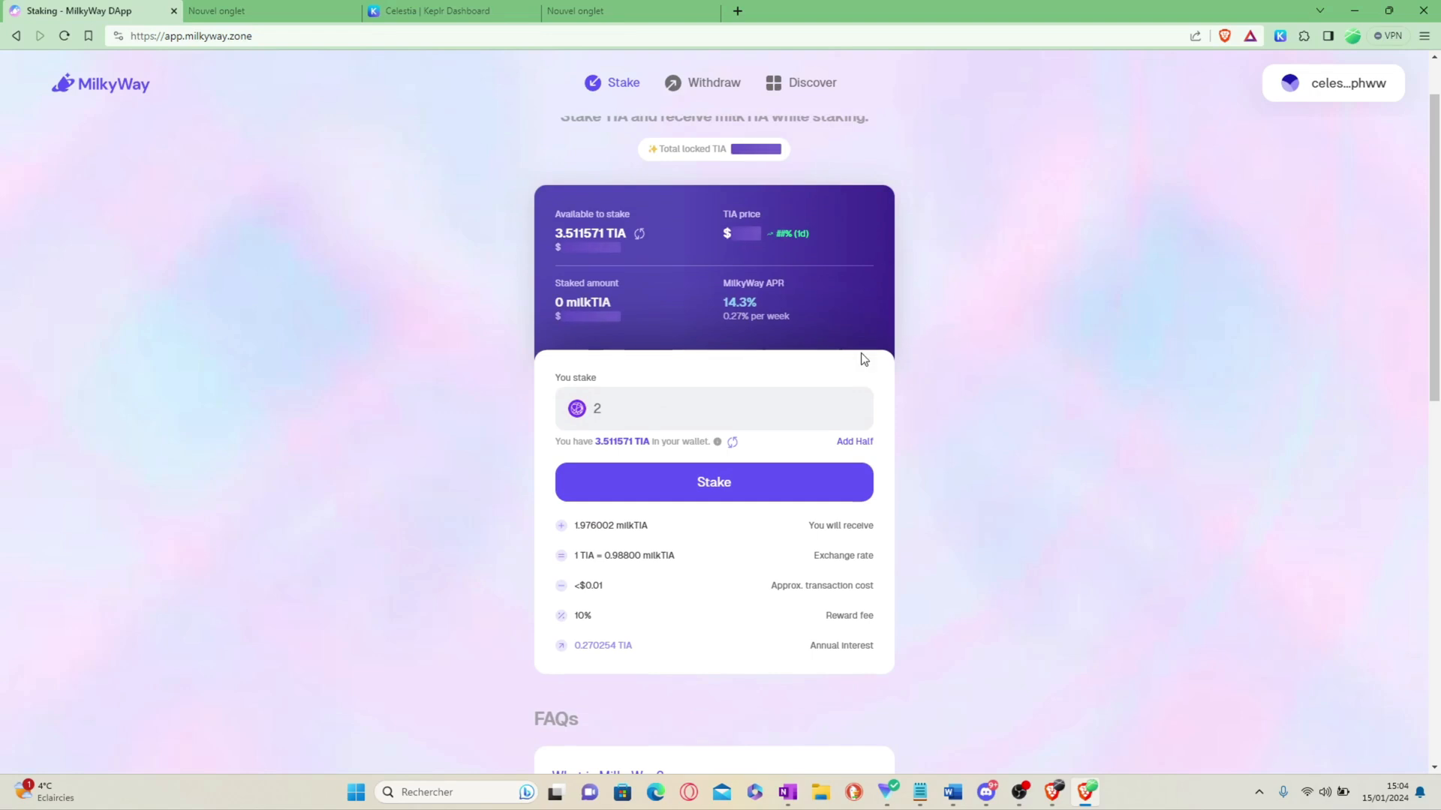
{"action": "left_click", "coordinate": [685, 489]}
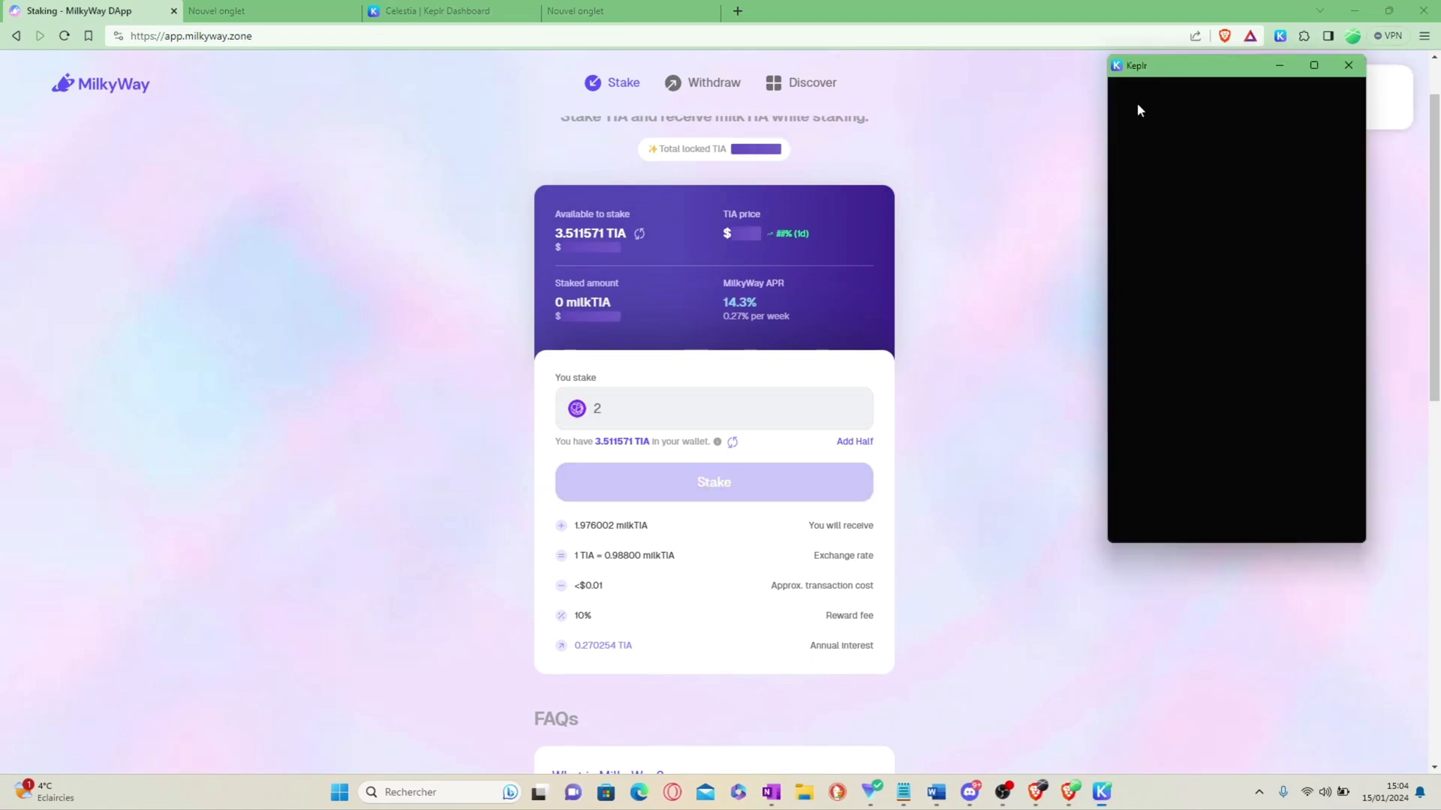
Step: Approve the 2 TIA liquid stake at the Low fee, leaving 1.508922 TIA available
{"action": "left_click_drag", "start_coordinate": [1161, 72], "coordinate": [984, 97]}
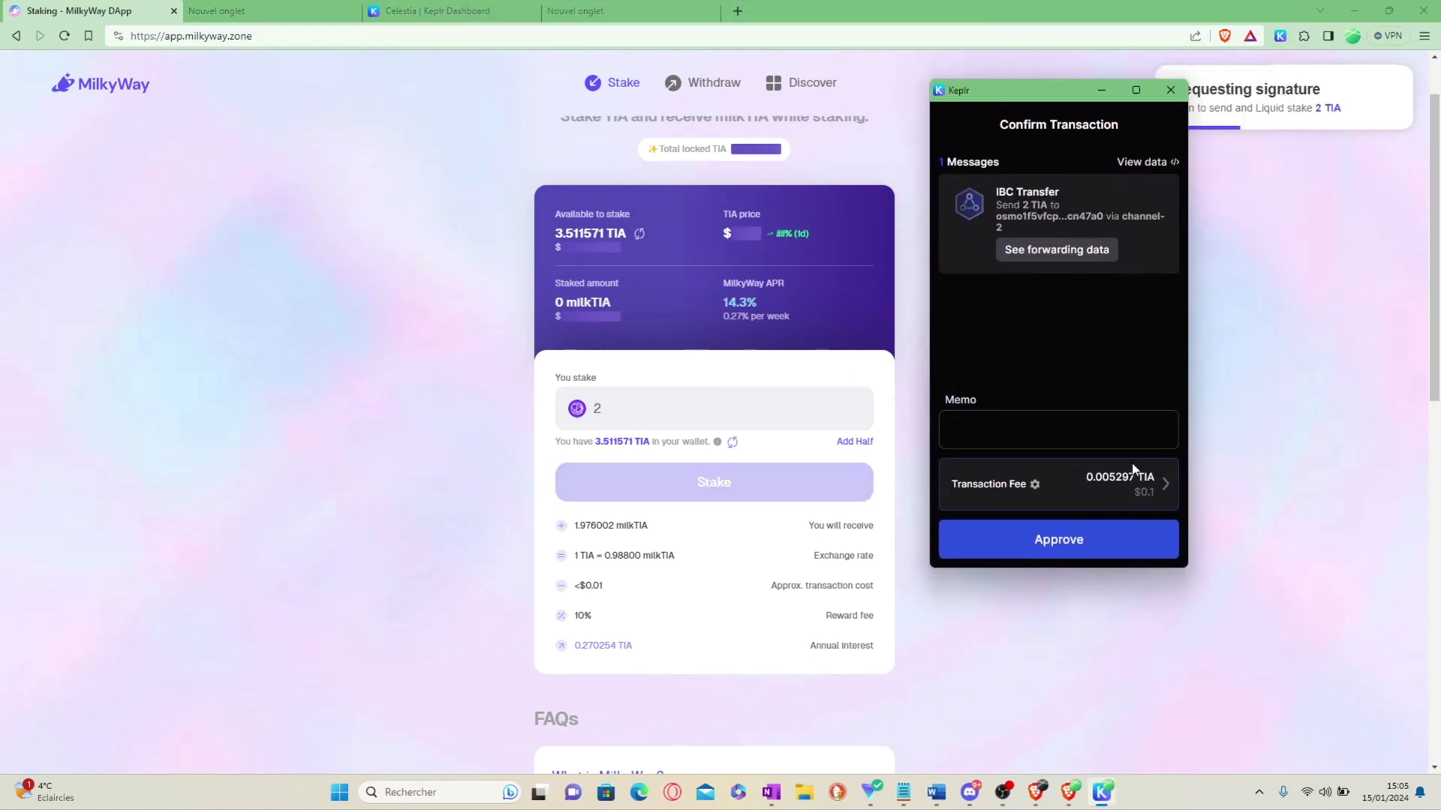
{"action": "left_click", "coordinate": [1118, 482]}
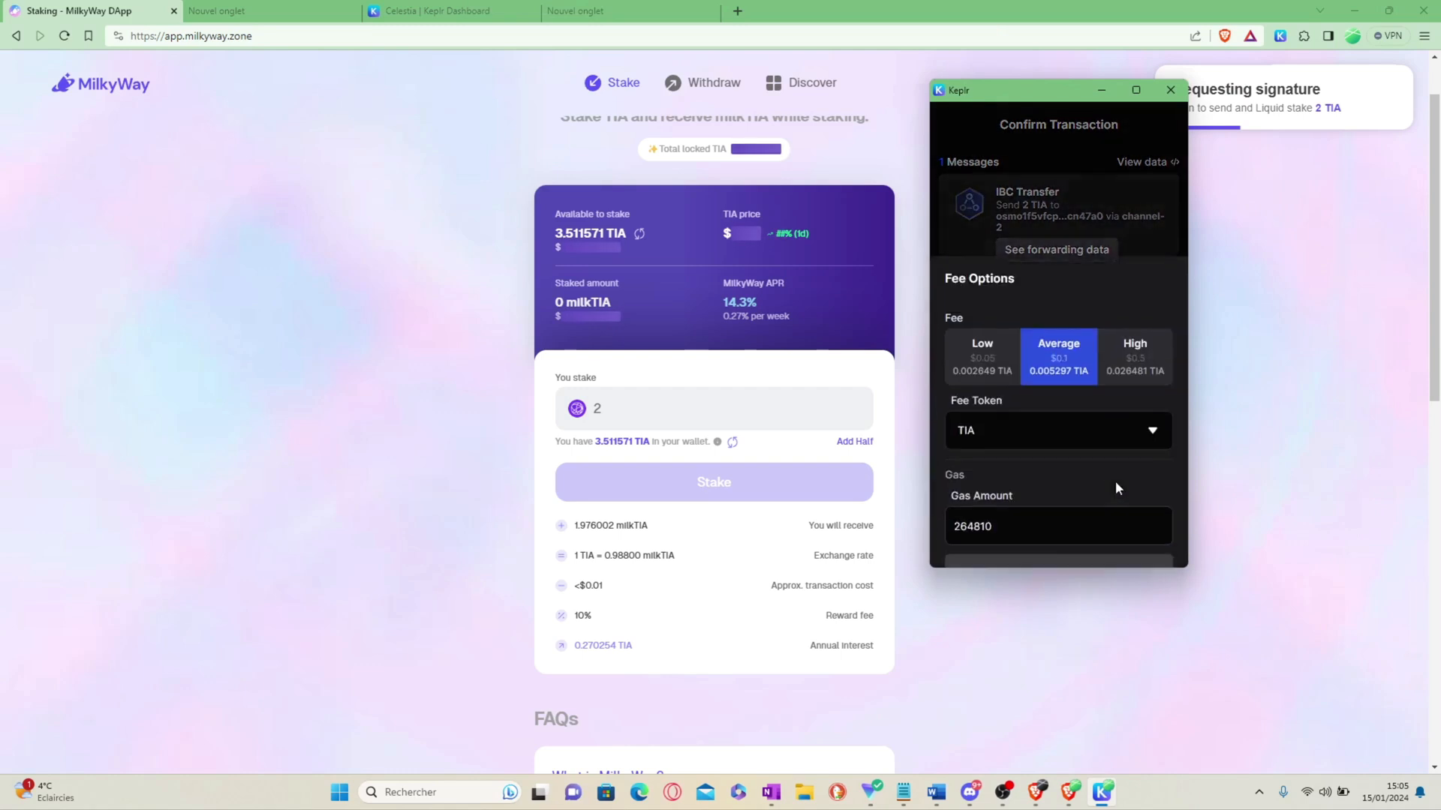
{"action": "left_click", "coordinate": [986, 315]}
{"action": "left_click", "coordinate": [1055, 534]}
{"action": "left_click", "coordinate": [1030, 536]}
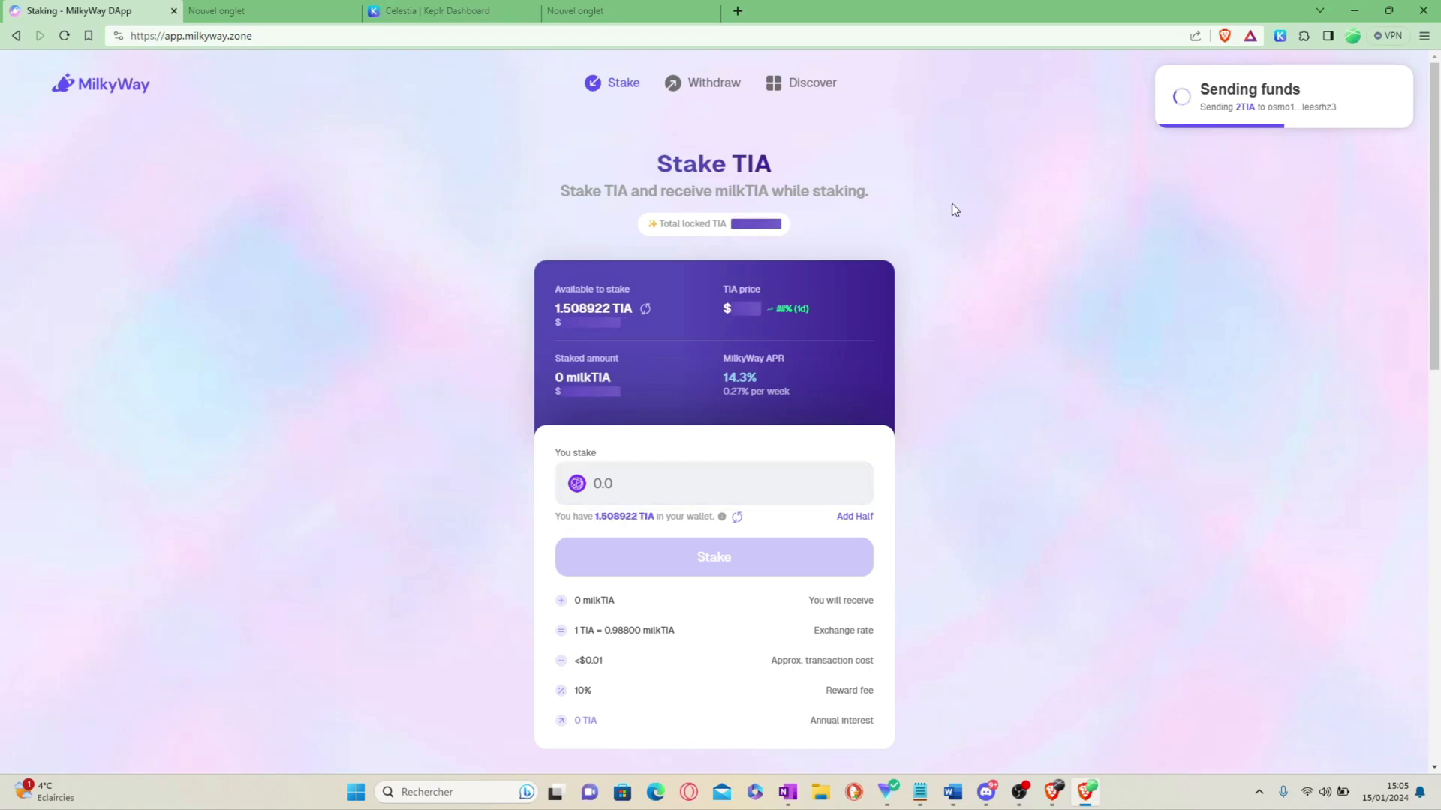
{"action": "left_click_drag", "start_coordinate": [553, 309], "coordinate": [611, 308]}
Step: Browse the milkTIA Discover opportunities, then confirm 1.975879 milkTIA staked on the Stake page
{"action": "left_click", "coordinate": [443, 248]}
{"action": "scroll", "coordinate": [456, 348], "scroll_direction": "down", "scroll_amount": 1}
{"action": "scroll", "coordinate": [457, 350], "scroll_direction": "up", "scroll_amount": 1}
{"action": "left_click", "coordinate": [55, 35]}
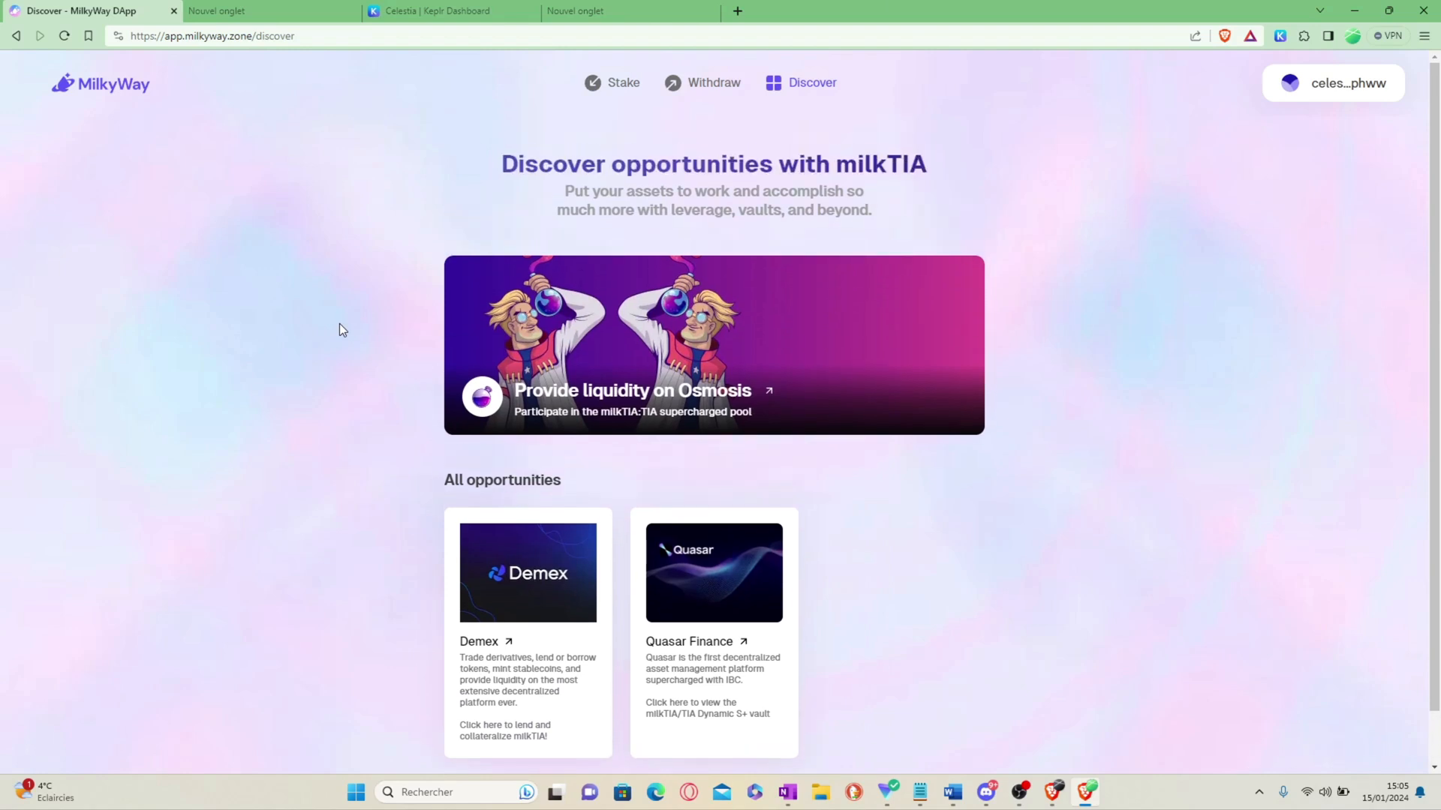
{"action": "scroll", "coordinate": [908, 163], "scroll_direction": "down", "scroll_amount": 1}
{"action": "scroll", "coordinate": [898, 199], "scroll_direction": "up", "scroll_amount": 1}
{"action": "scroll", "coordinate": [972, 166], "scroll_direction": "down", "scroll_amount": 1}
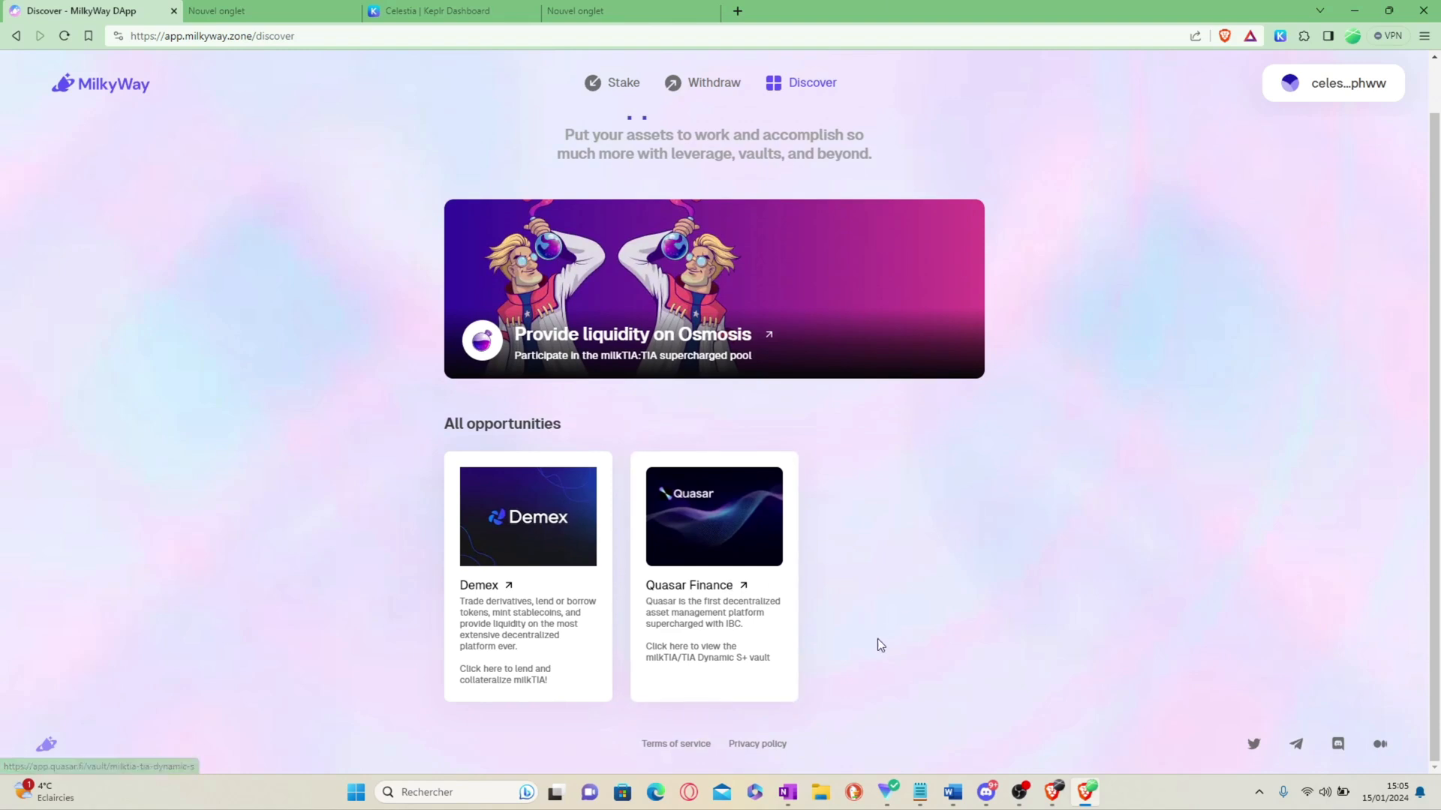
{"action": "scroll", "coordinate": [487, 525], "scroll_direction": "up", "scroll_amount": 1}
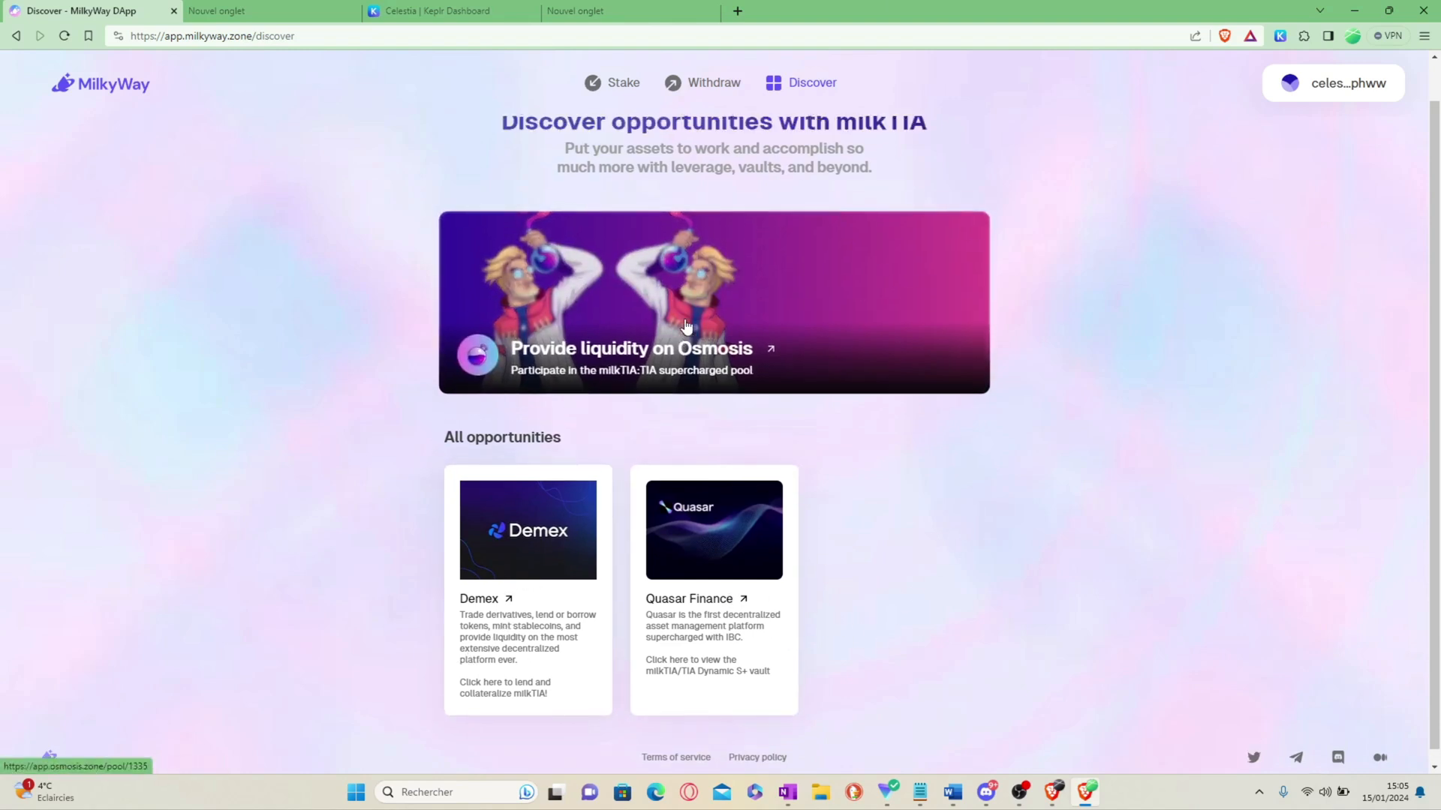
{"action": "left_click", "coordinate": [610, 104]}
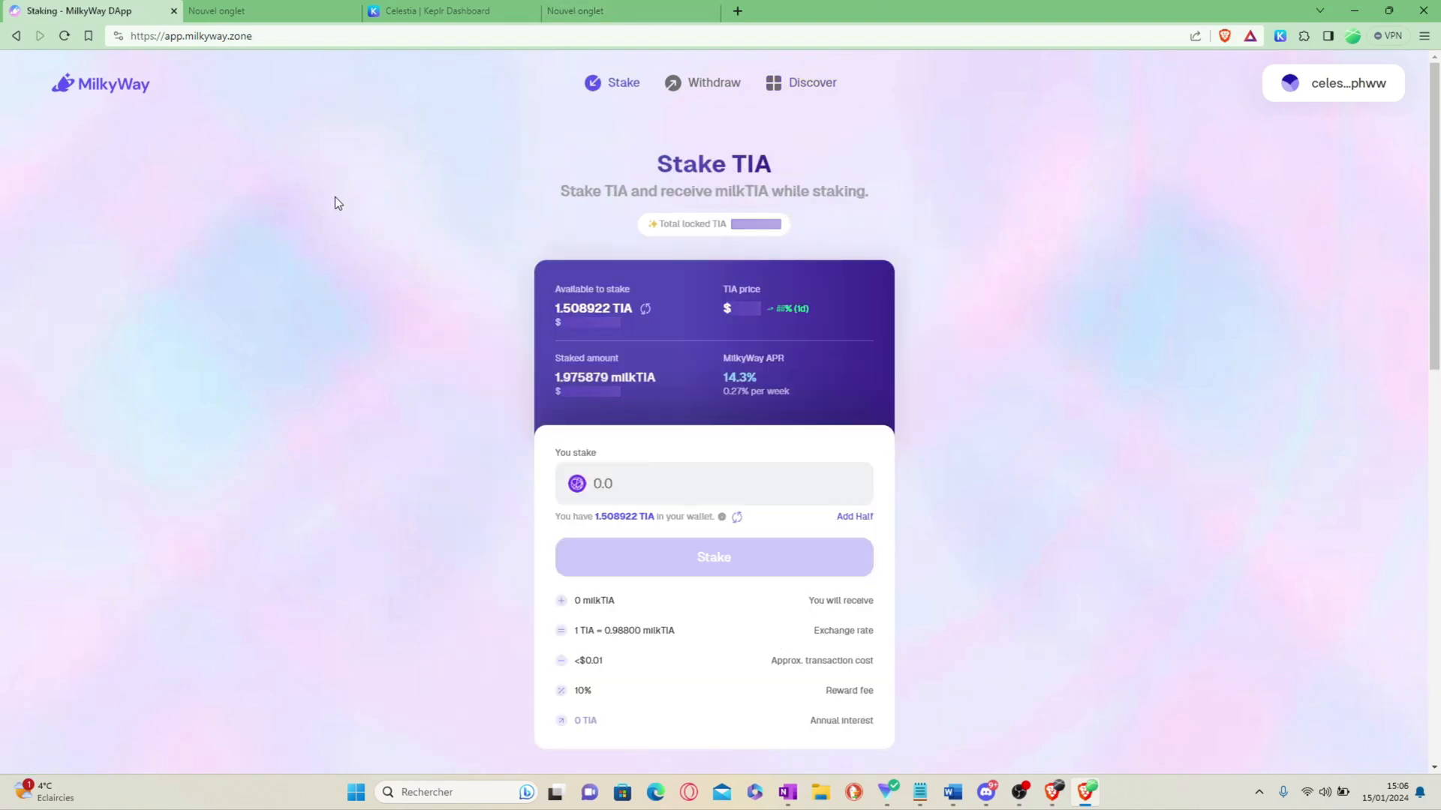
{"action": "left_click_drag", "start_coordinate": [544, 377], "coordinate": [645, 377]}
Step: Add the two newly found tokens, milkTIA and ATOM, to Keplr
{"action": "left_click", "coordinate": [1280, 35]}
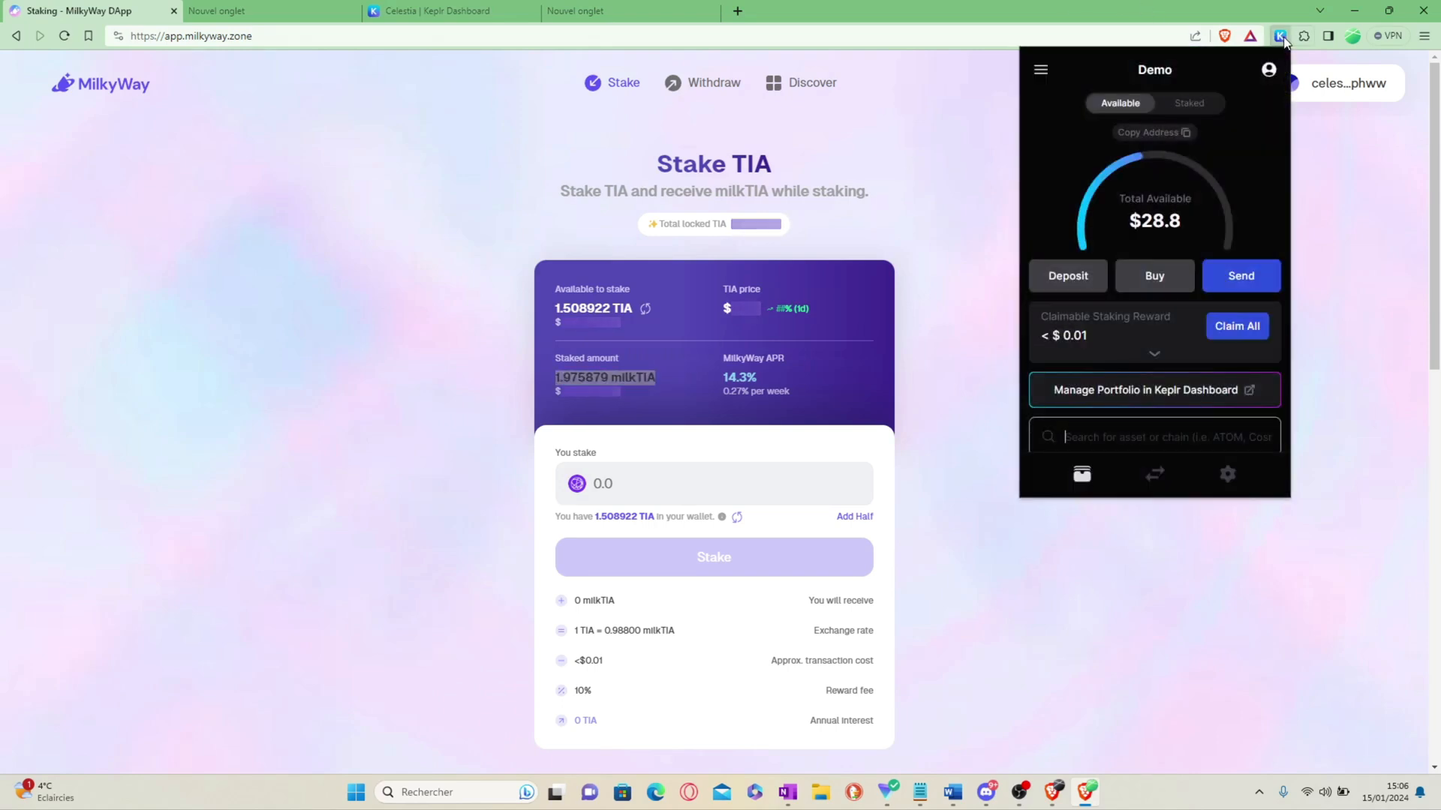
{"action": "scroll", "coordinate": [1135, 265], "scroll_direction": "down", "scroll_amount": 2}
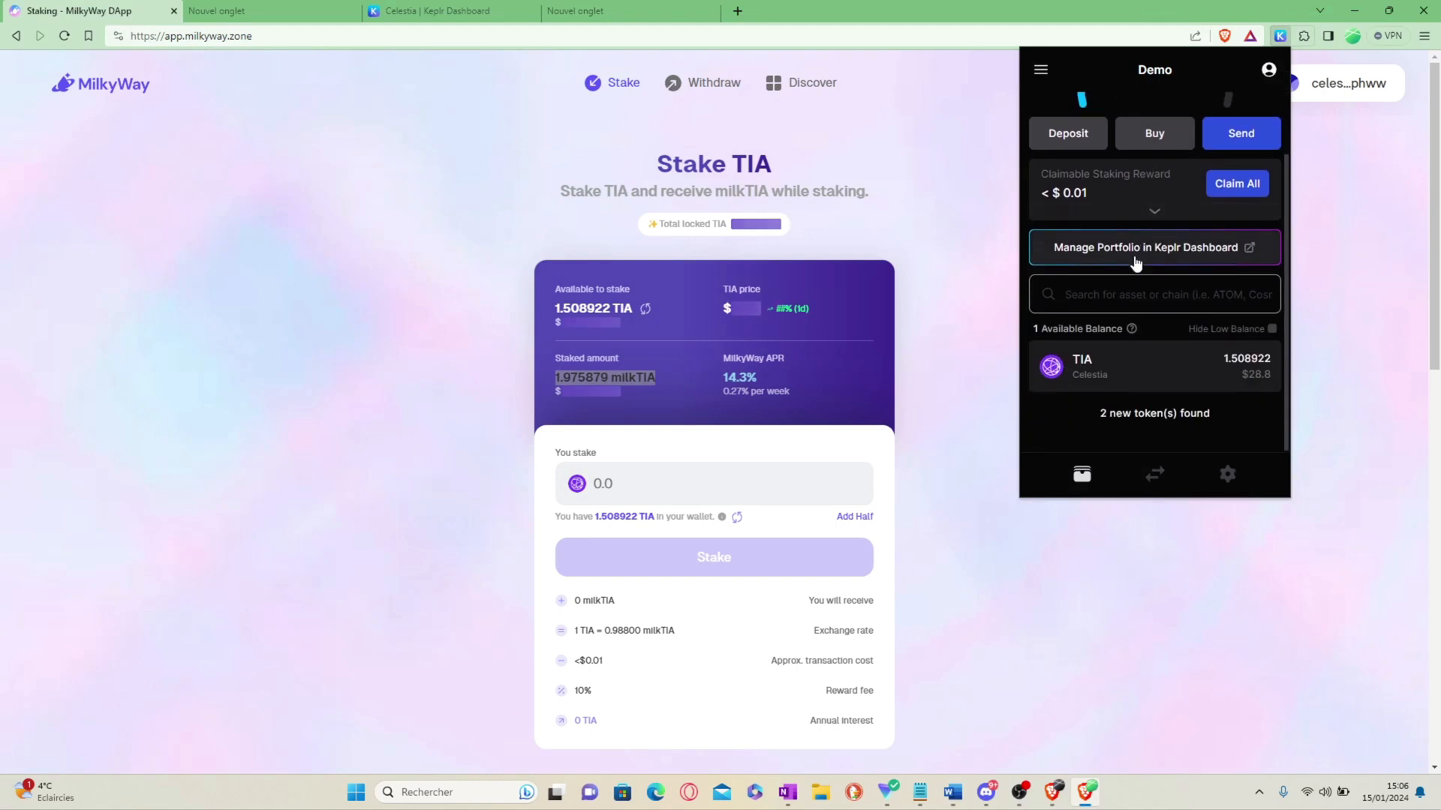
{"action": "left_click", "coordinate": [1180, 415]}
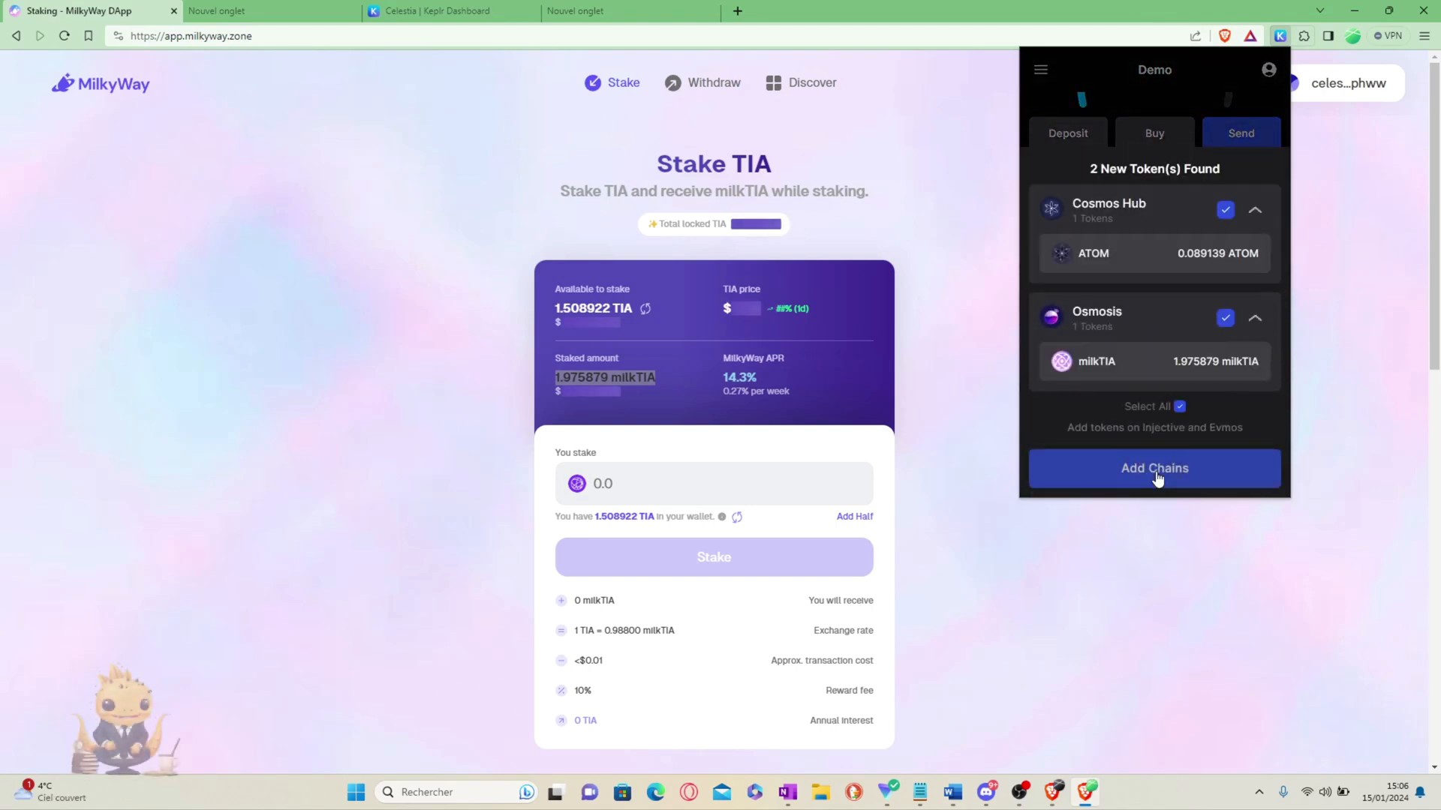
{"action": "left_click", "coordinate": [1157, 471]}
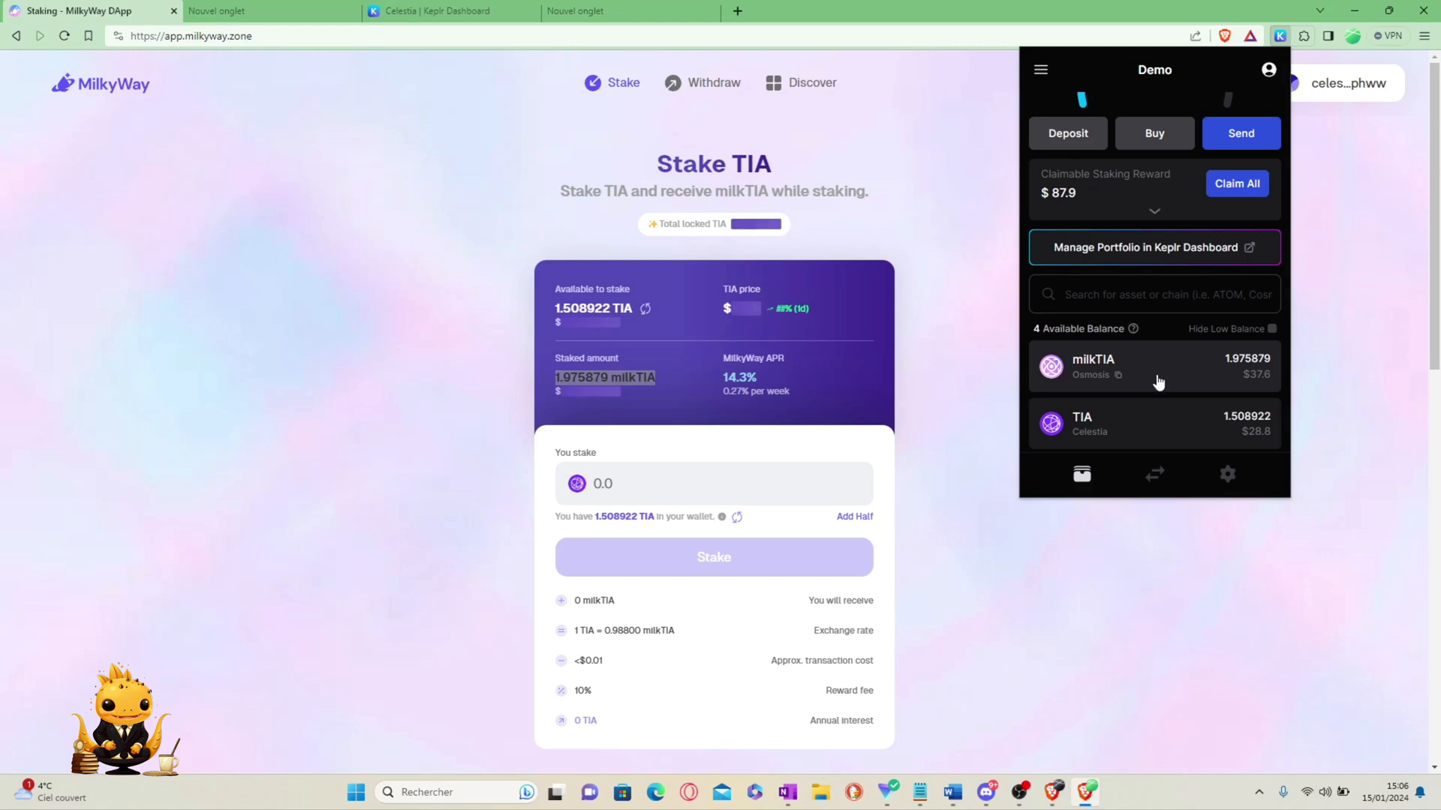
{"action": "left_click", "coordinate": [894, 235]}
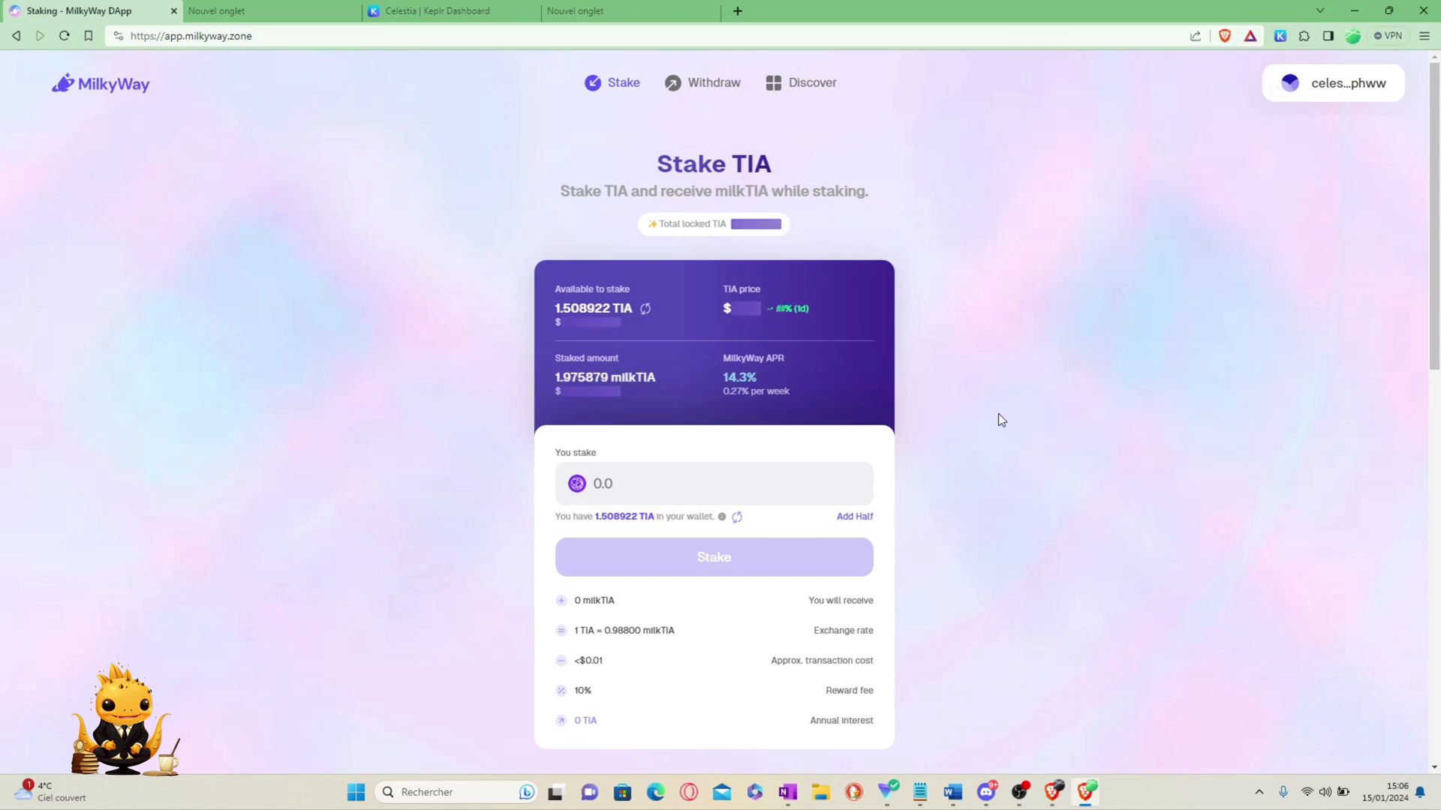